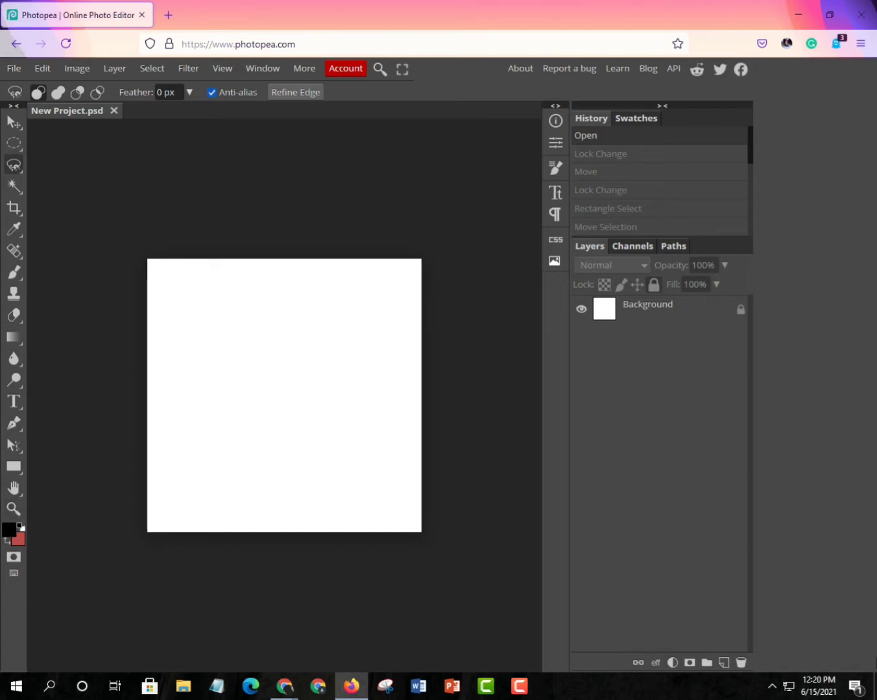
Unlock the Background layer, try moving it slightly with the Move tool, and lock it again.
{"action": "left_click", "coordinate": [742, 317]}
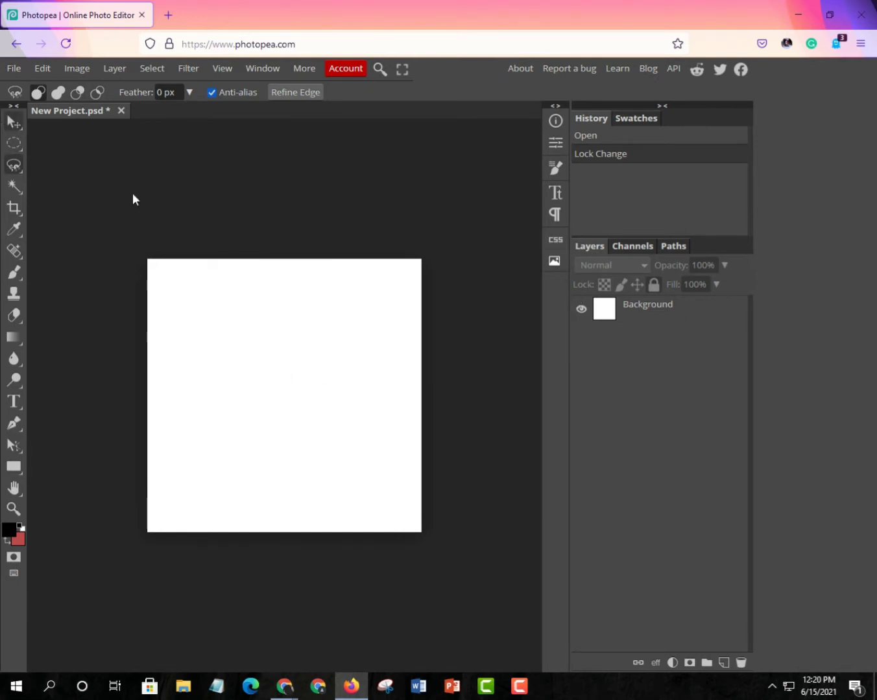
{"action": "key", "text": "v"}
{"action": "mouse_move", "coordinate": [318, 454]}
{"action": "left_mouse_down"}
{"action": "mouse_move", "coordinate": [164, 335]}
{"action": "mouse_move", "coordinate": [217, 266]}
{"action": "mouse_move", "coordinate": [374, 298]}
{"action": "mouse_move", "coordinate": [409, 458]}
{"action": "mouse_move", "coordinate": [369, 508]}
{"action": "mouse_move", "coordinate": [290, 382]}
{"action": "mouse_move", "coordinate": [323, 450]}
{"action": "mouse_move", "coordinate": [338, 454]}
{"action": "mouse_move", "coordinate": [331, 462]}
{"action": "left_mouse_up"}
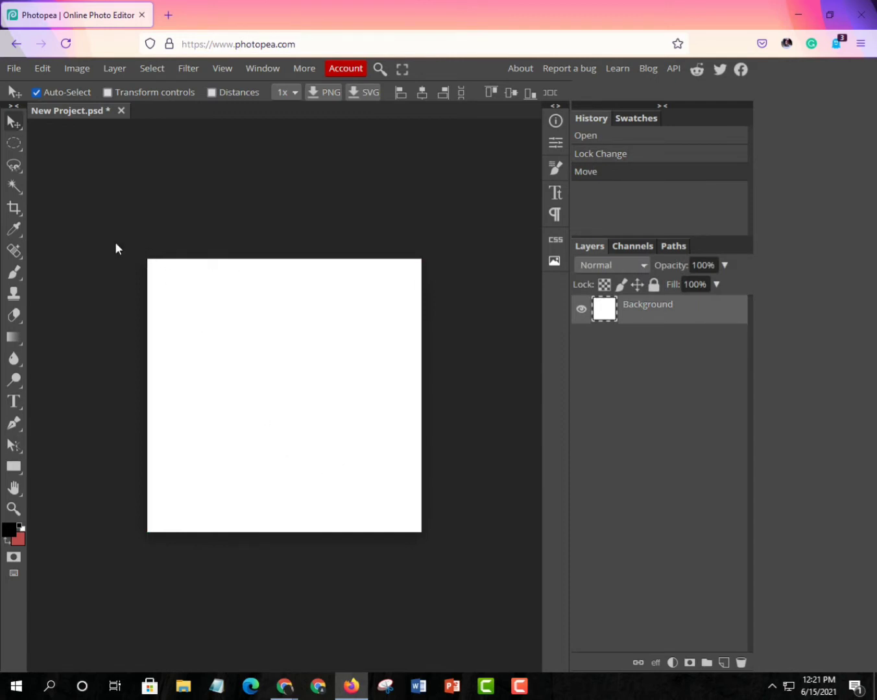
{"action": "left_click", "coordinate": [653, 285]}
{"action": "left_click", "coordinate": [295, 310]}
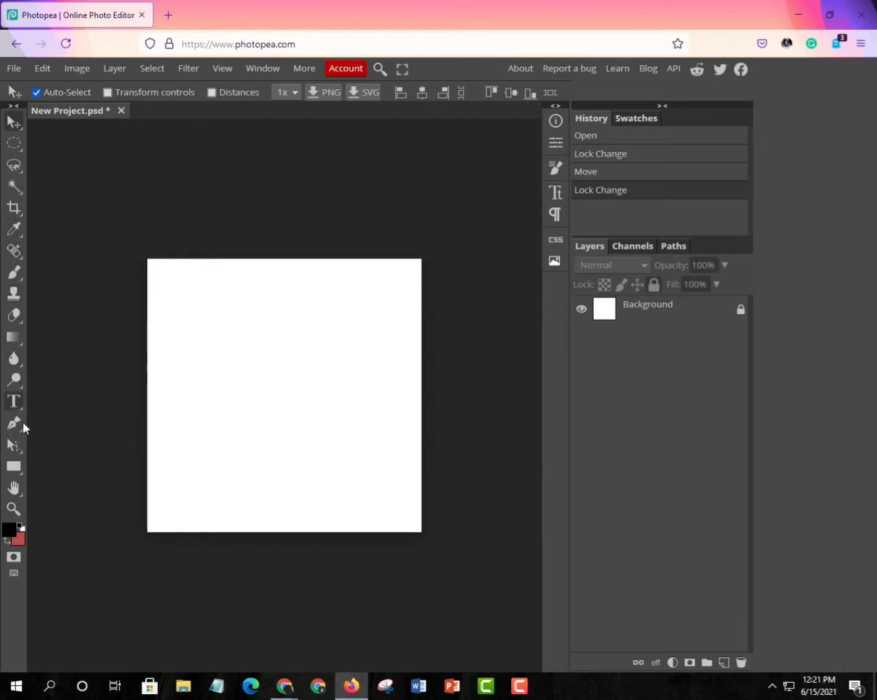
Draw two red rectangles side by side on the canvas, one nearly square and one narrow and upright.
{"action": "key", "text": "u"}
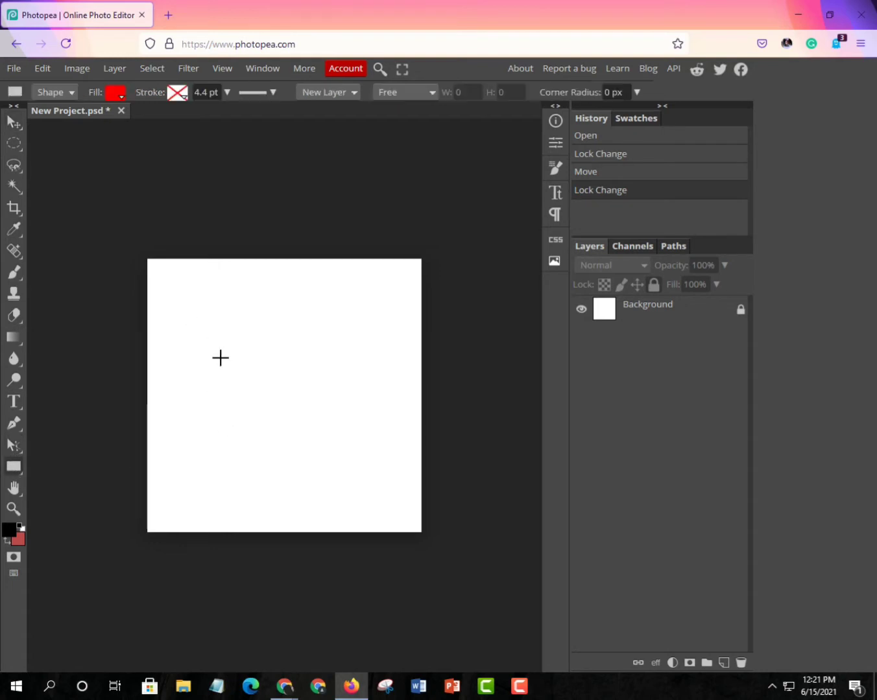
{"action": "left_click_drag", "start_coordinate": [196, 327], "coordinate": [277, 403]}
{"action": "left_click_drag", "start_coordinate": [304, 347], "coordinate": [337, 416]}
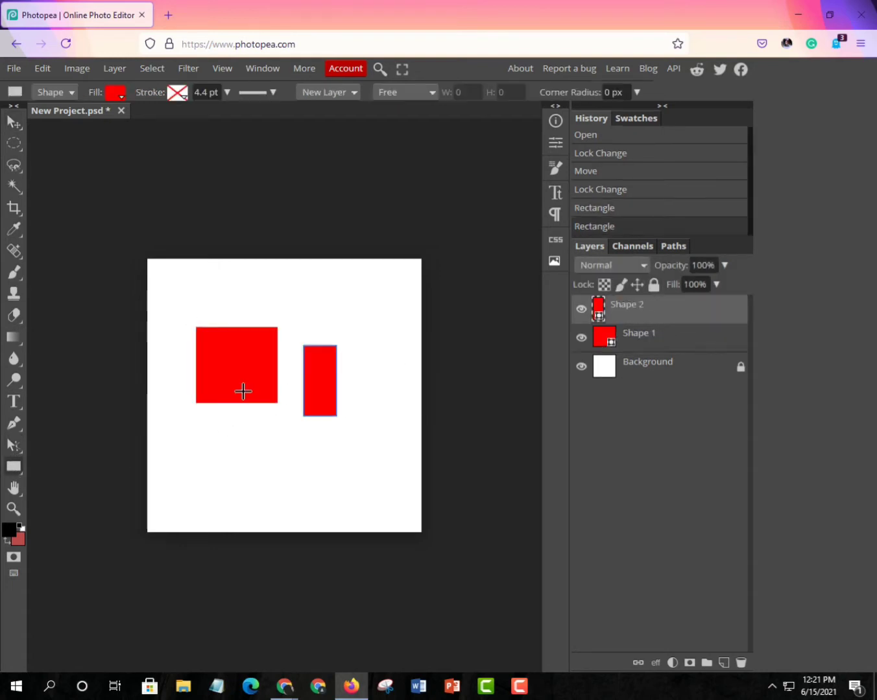
{"action": "left_click", "coordinate": [82, 215]}
{"action": "left_click", "coordinate": [287, 172]}
Select both red rectangles together with the Move tool and delete their layers.
{"action": "left_click", "coordinate": [14, 123]}
{"action": "left_click_drag", "start_coordinate": [95, 258], "coordinate": [387, 524]}
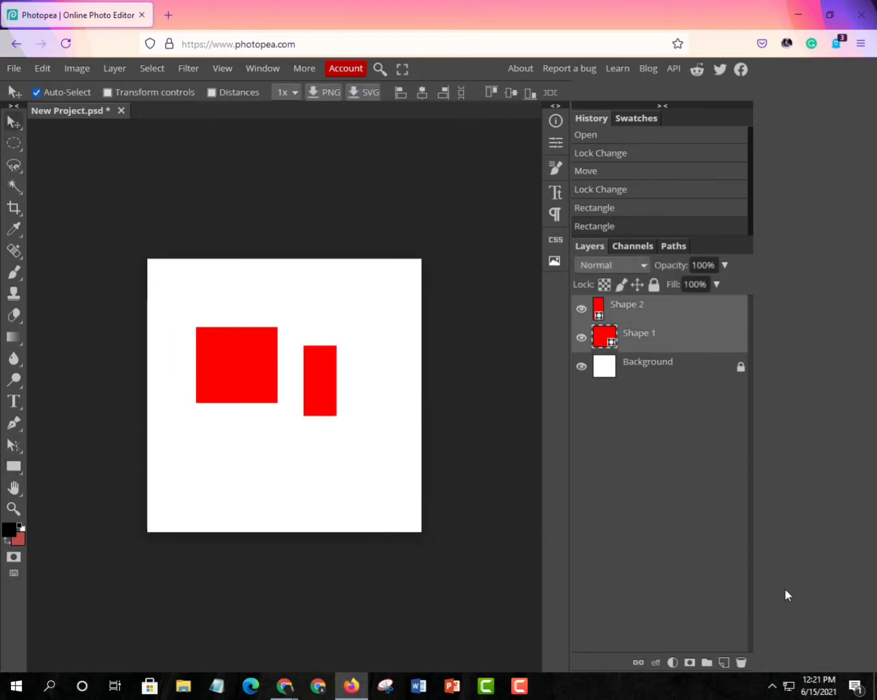
{"action": "left_click", "coordinate": [741, 663]}
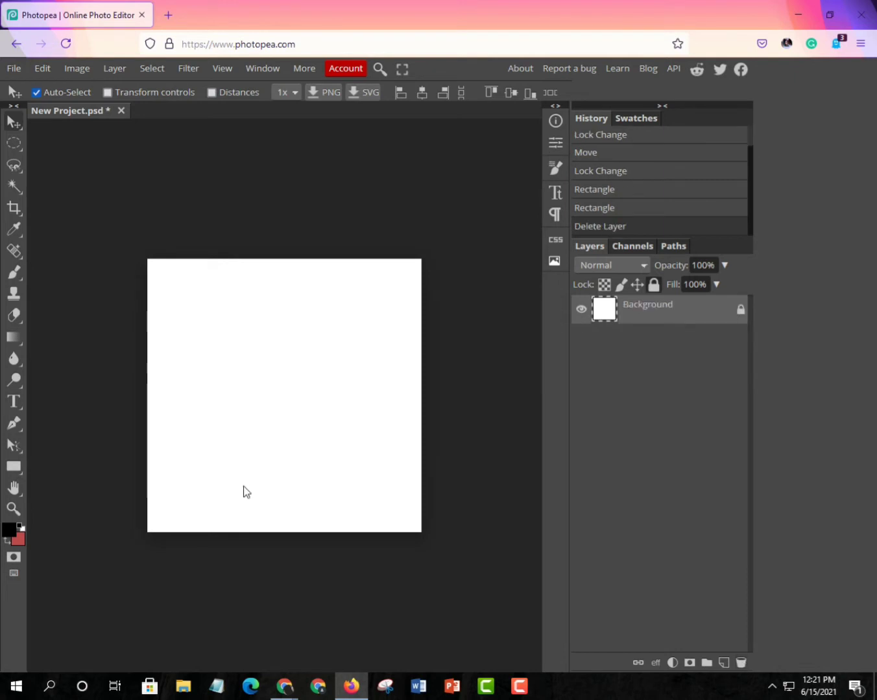
Make a tall elliptical selection, move it partly past the canvas's right edge, and deselect it.
{"action": "left_click", "coordinate": [15, 144]}
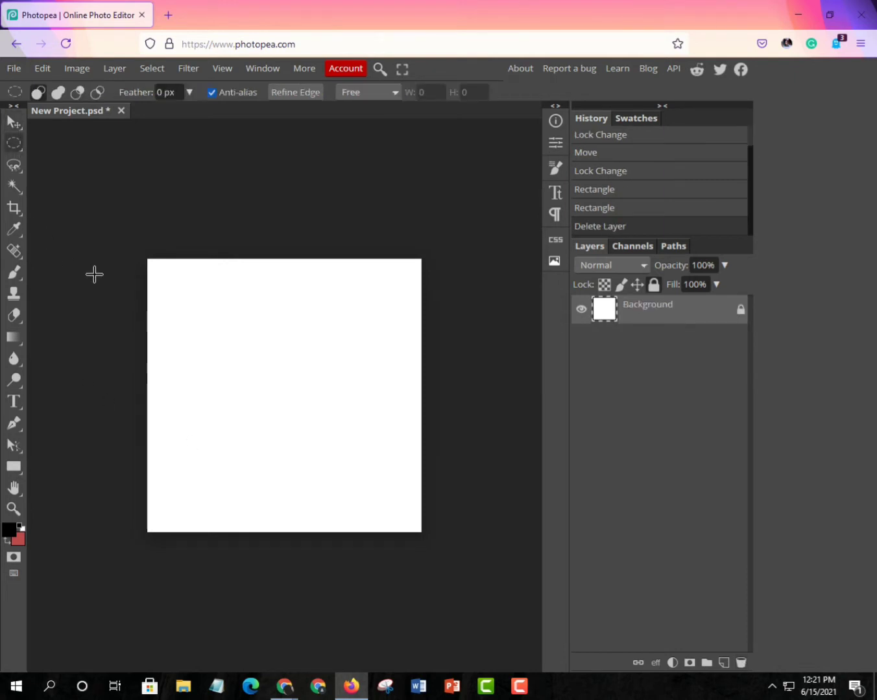
{"action": "left_click_drag", "start_coordinate": [186, 280], "coordinate": [335, 497]}
{"action": "left_click_drag", "start_coordinate": [221, 335], "coordinate": [319, 386]}
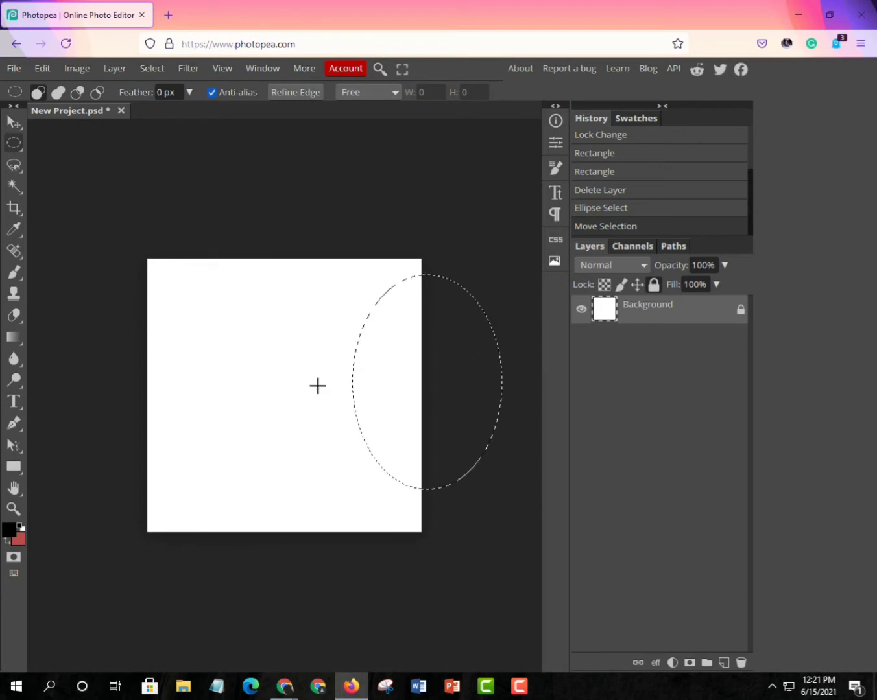
{"action": "right_click", "coordinate": [340, 369]}
{"action": "left_click", "coordinate": [371, 401]}
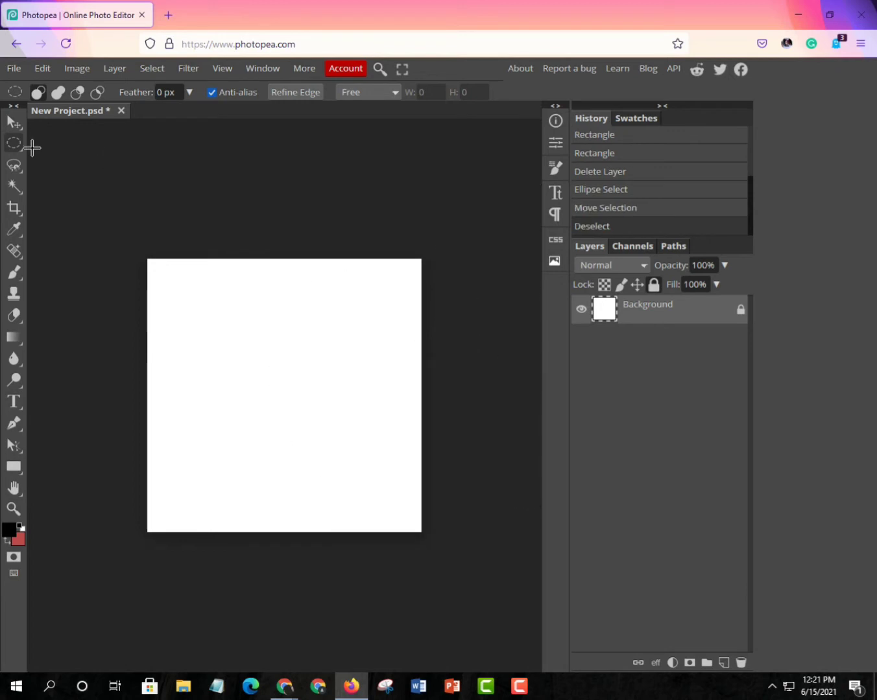
Make a rectangular selection with Rectangle Select, move it to the middle of the canvas, and deselect it.
{"action": "right_click", "coordinate": [13, 147]}
{"action": "left_click", "coordinate": [66, 144]}
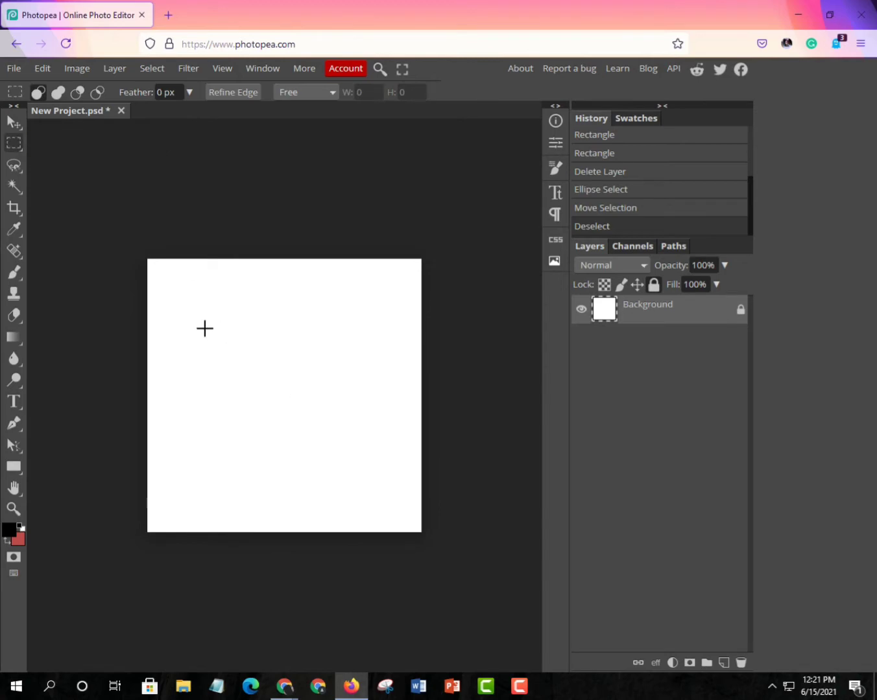
{"action": "left_click_drag", "start_coordinate": [174, 318], "coordinate": [300, 452]}
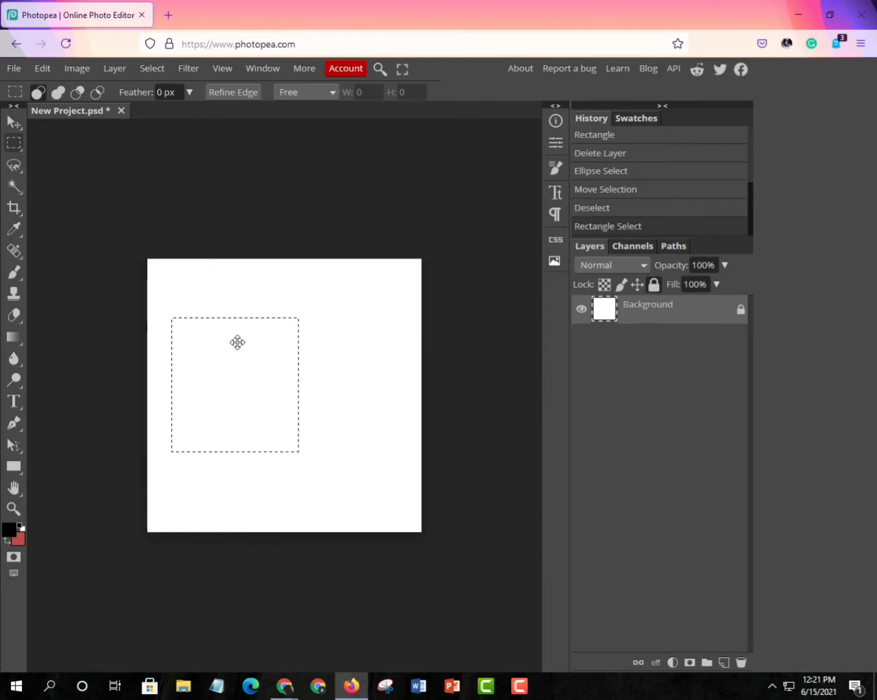
{"action": "left_click_drag", "start_coordinate": [237, 343], "coordinate": [238, 410]}
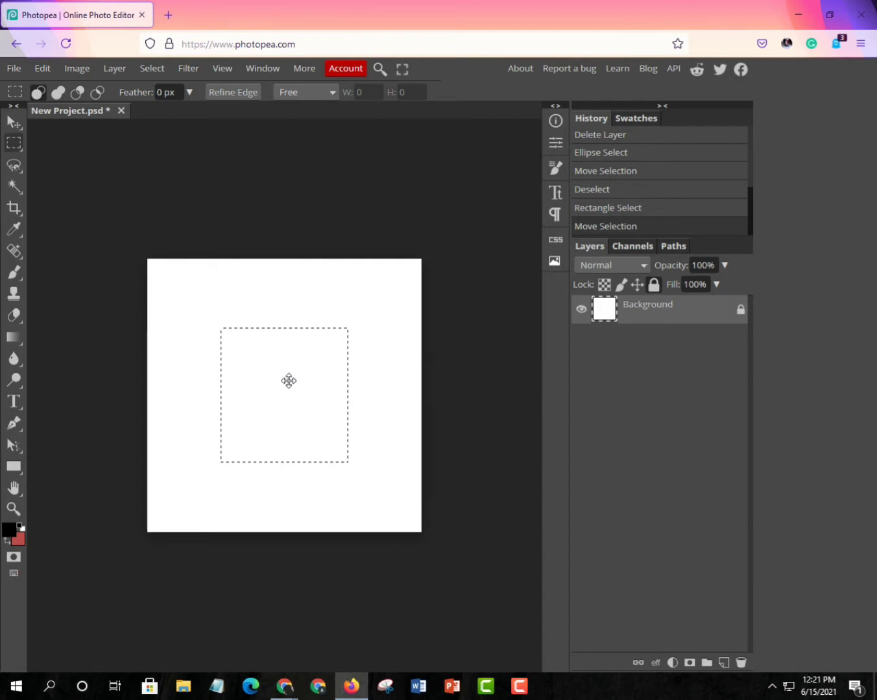
{"action": "right_click", "coordinate": [311, 408]}
{"action": "left_click", "coordinate": [339, 427]}
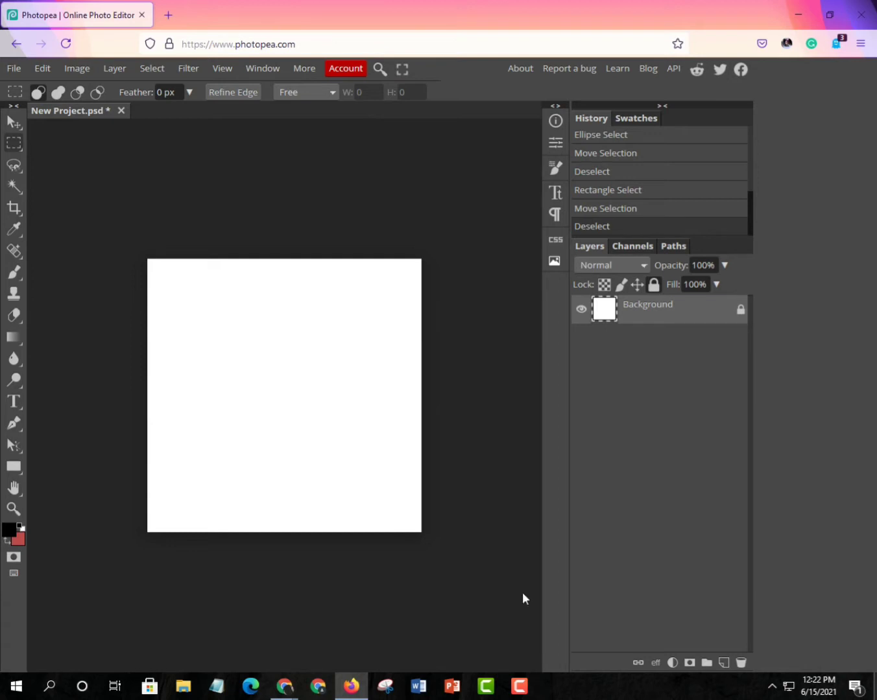
Outline an irregular freehand area on the canvas with Lasso Select and deselect it.
{"action": "left_click", "coordinate": [14, 166]}
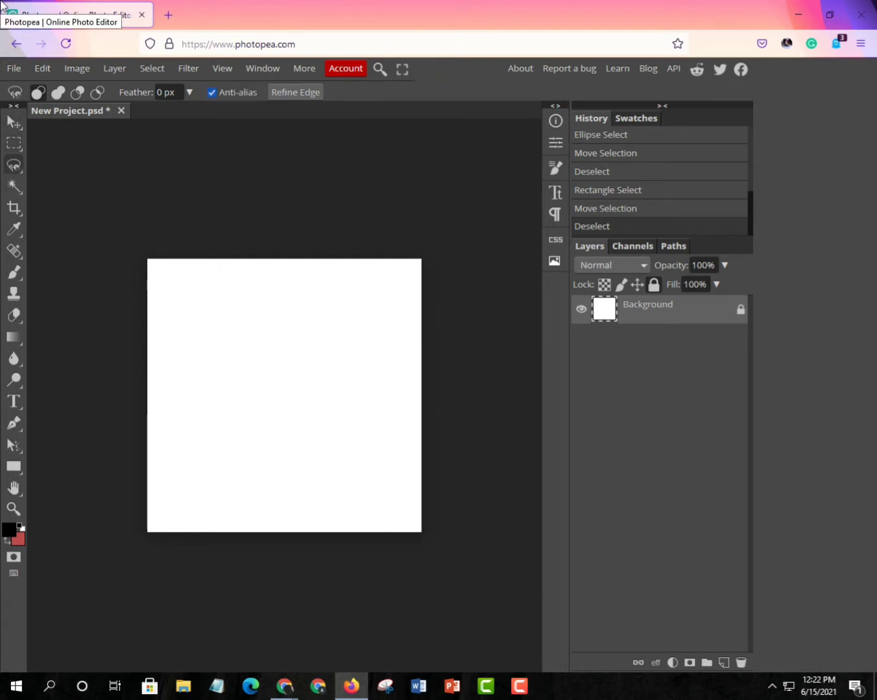
{"action": "right_click", "coordinate": [14, 166]}
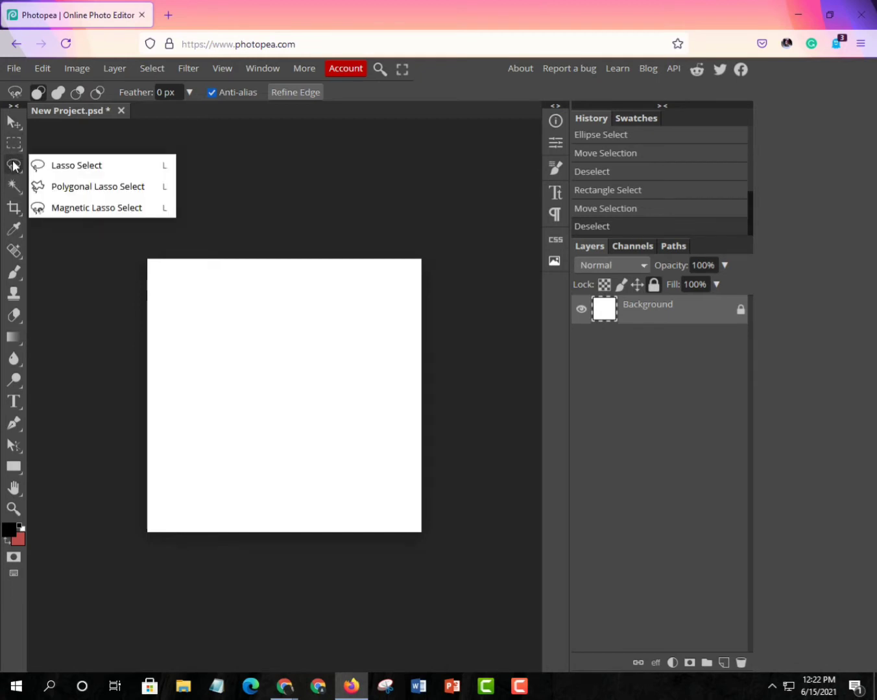
{"action": "left_click", "coordinate": [54, 166]}
{"action": "left_click_drag", "start_coordinate": [195, 413], "coordinate": [296, 290]}
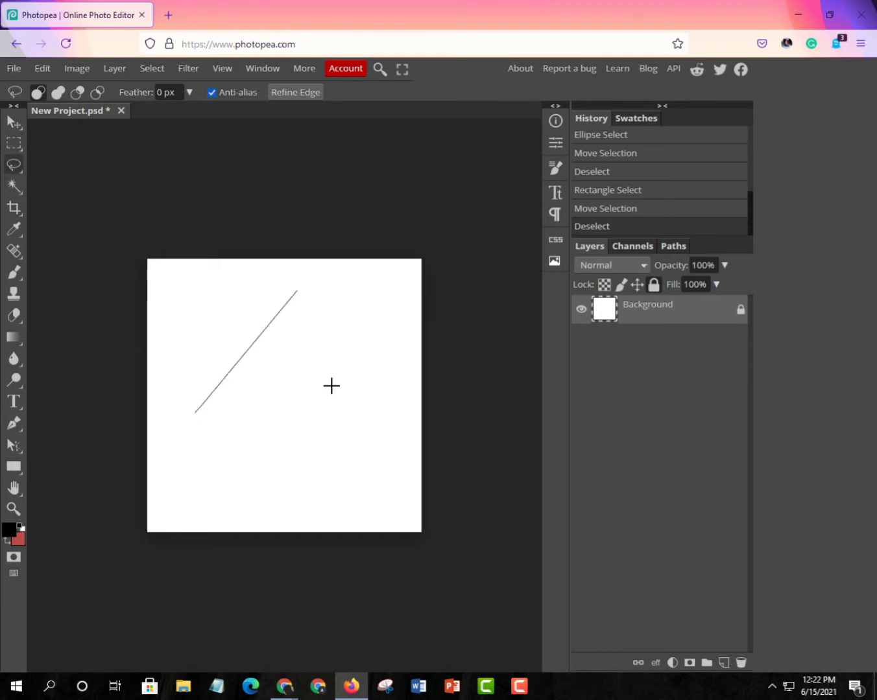
{"action": "mouse_move", "coordinate": [331, 386]}
{"action": "left_mouse_down"}
{"action": "mouse_move", "coordinate": [222, 399]}
{"action": "mouse_move", "coordinate": [220, 362]}
{"action": "mouse_move", "coordinate": [265, 390]}
{"action": "mouse_move", "coordinate": [255, 419]}
{"action": "mouse_move", "coordinate": [280, 290]}
{"action": "mouse_move", "coordinate": [272, 307]}
{"action": "mouse_move", "coordinate": [312, 397]}
{"action": "mouse_move", "coordinate": [341, 400]}
{"action": "mouse_move", "coordinate": [299, 399]}
{"action": "left_mouse_up"}
{"action": "right_click", "coordinate": [271, 368]}
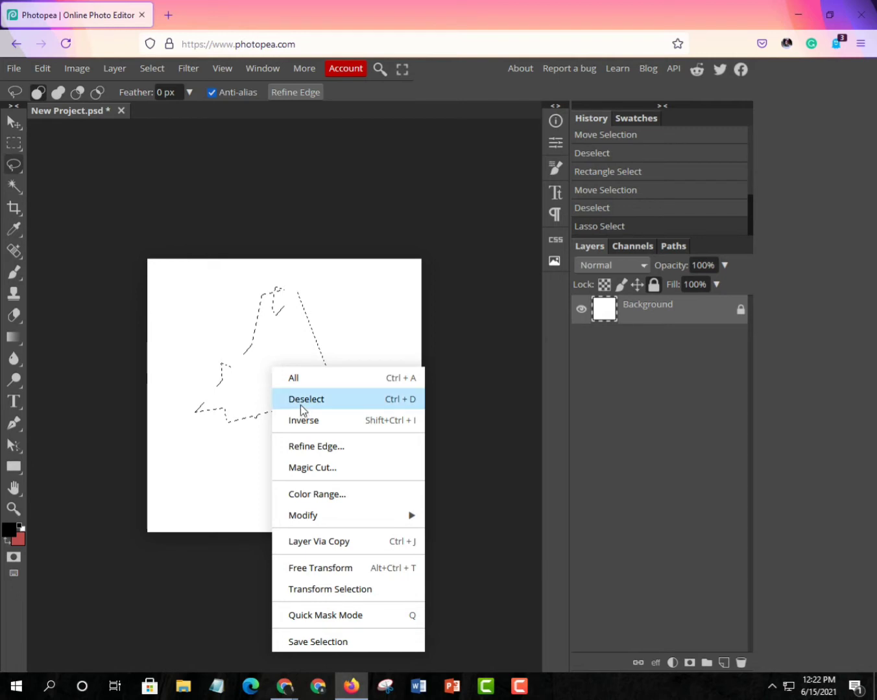
{"action": "left_click", "coordinate": [300, 403]}
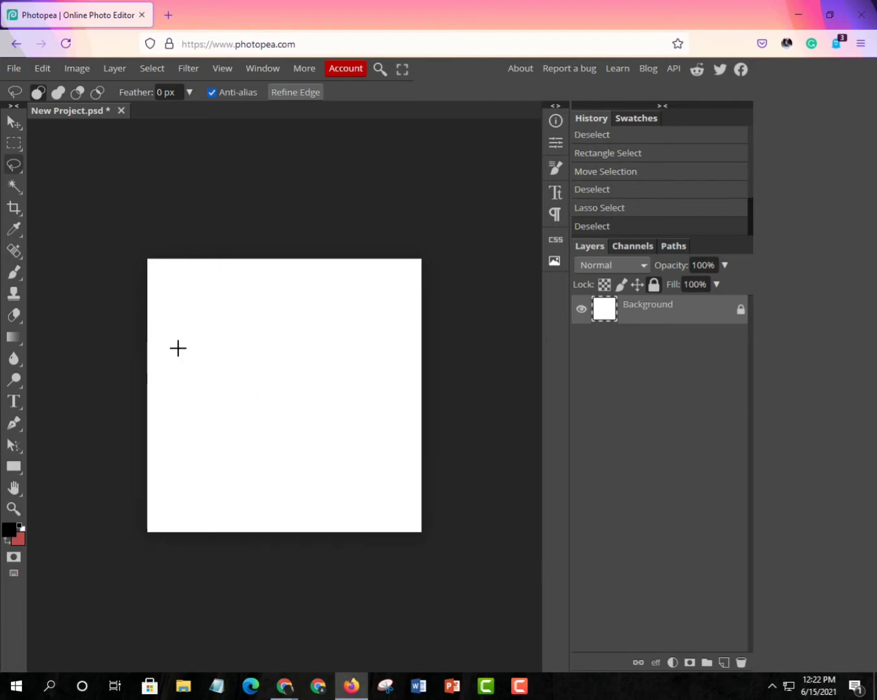
Outline a triangle in the upper part of the canvas with Polygonal Lasso Select.
{"action": "right_click", "coordinate": [9, 167]}
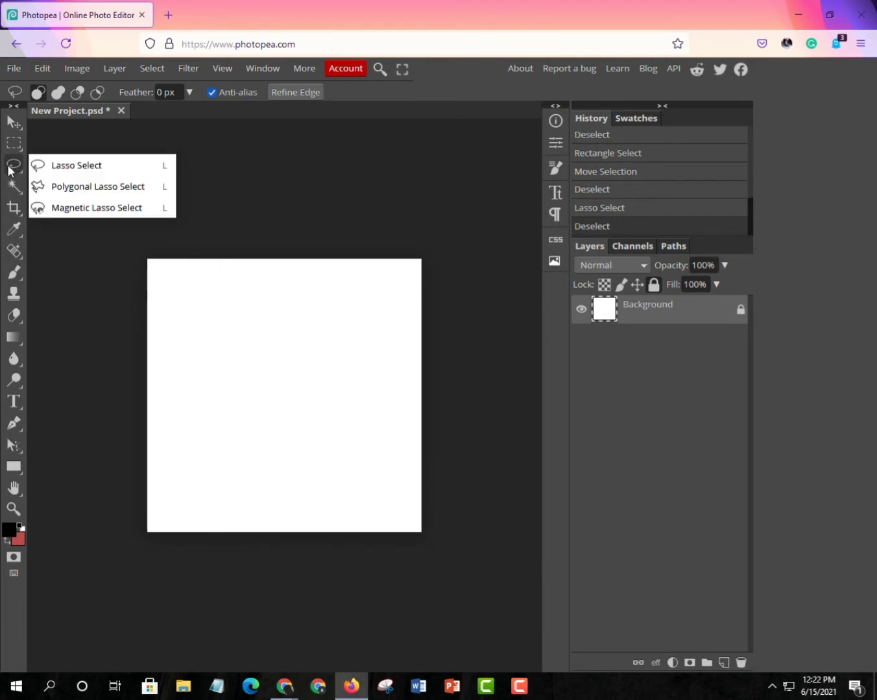
{"action": "left_click", "coordinate": [97, 186]}
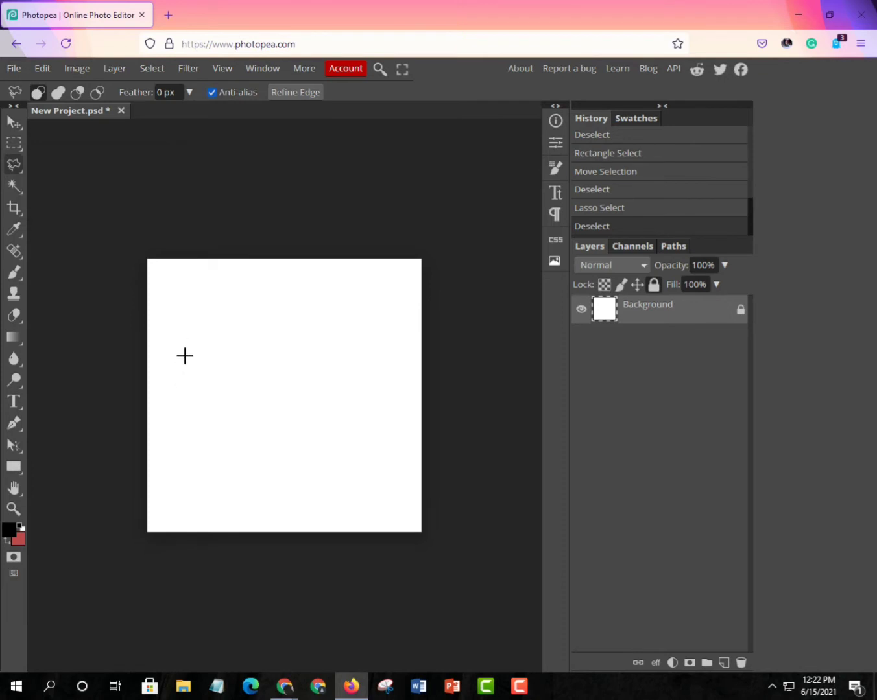
{"action": "left_click", "coordinate": [186, 357]}
{"action": "left_click", "coordinate": [277, 299]}
{"action": "left_click", "coordinate": [275, 385]}
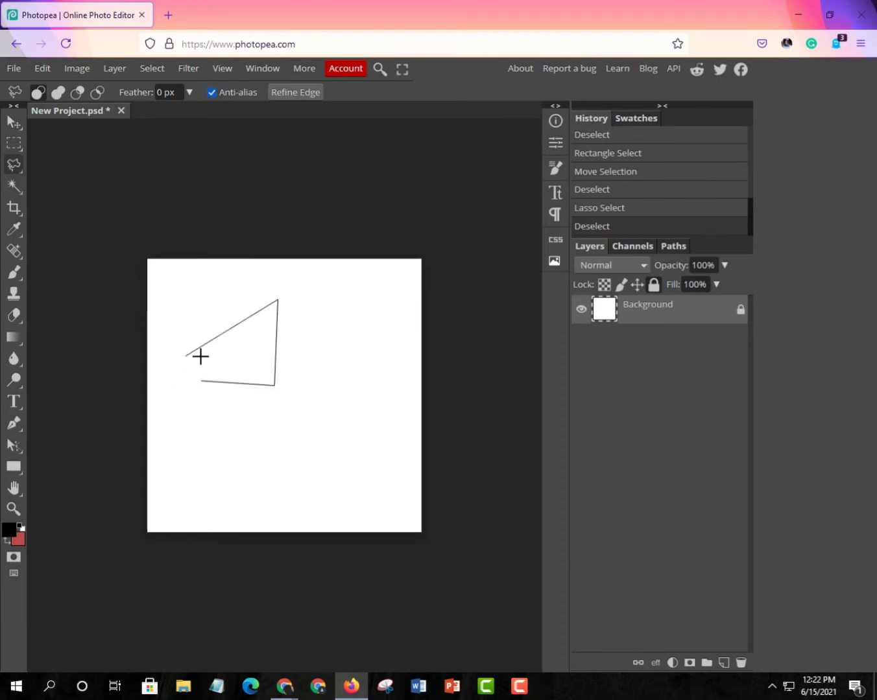
{"action": "left_click", "coordinate": [188, 356]}
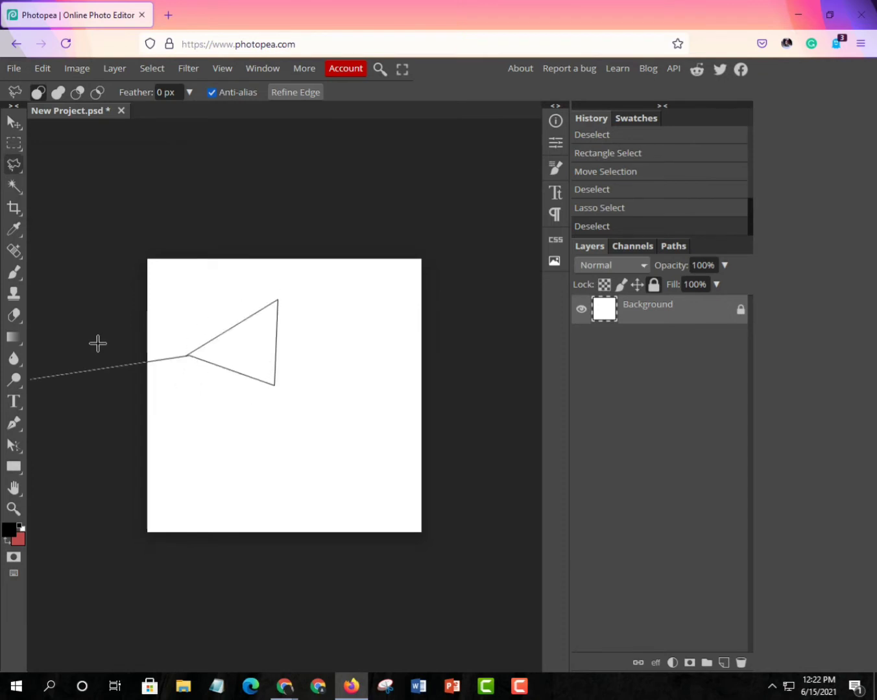
{"action": "left_click", "coordinate": [188, 356]}
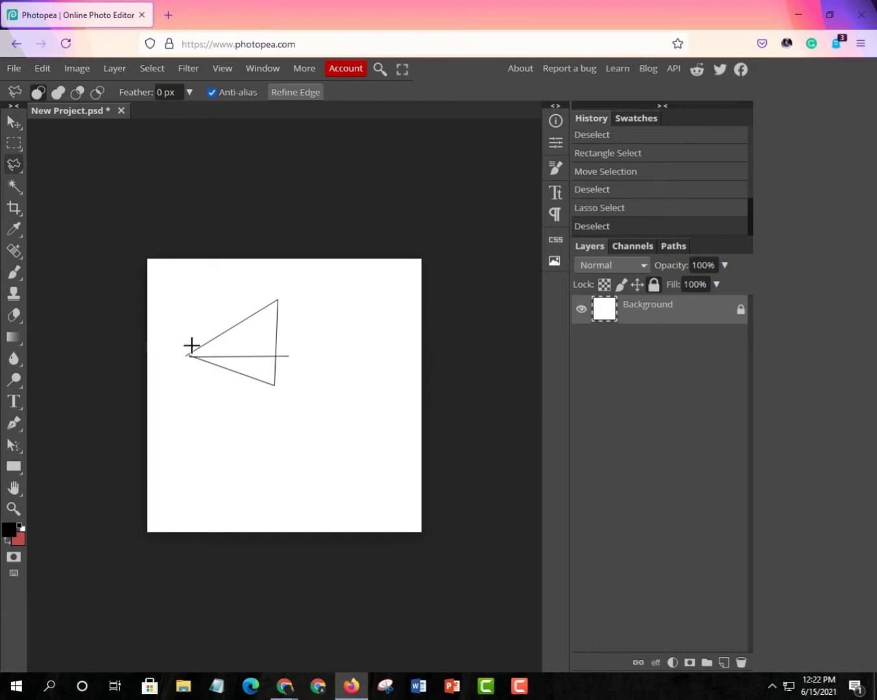
Add more corner points around the triangle's upper side, then discard the open polygonal outline by undoing twice.
{"action": "left_click", "coordinate": [213, 315]}
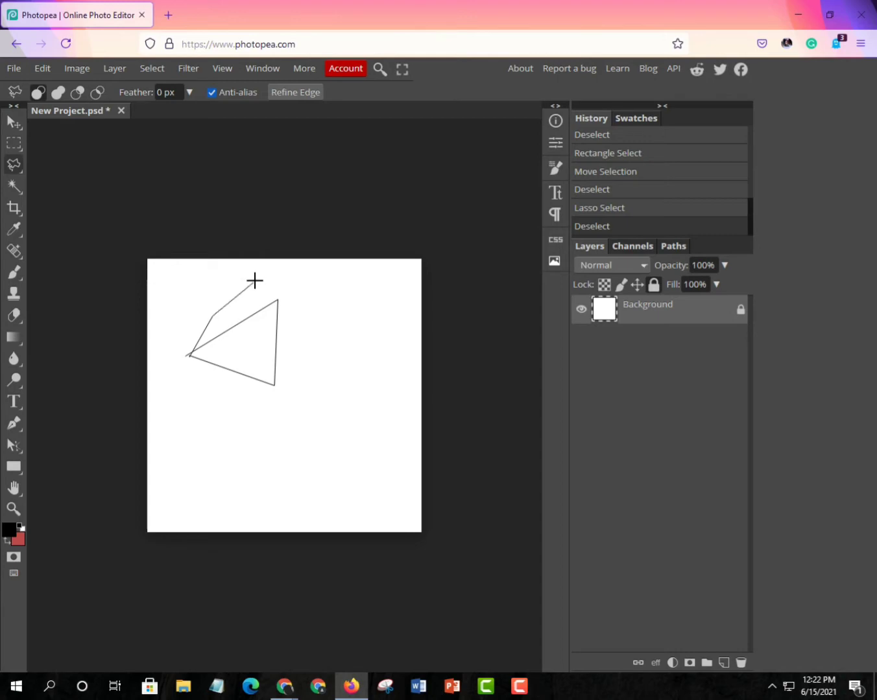
{"action": "left_click", "coordinate": [255, 281]}
{"action": "left_click", "coordinate": [279, 299]}
{"action": "right_click", "coordinate": [250, 345]}
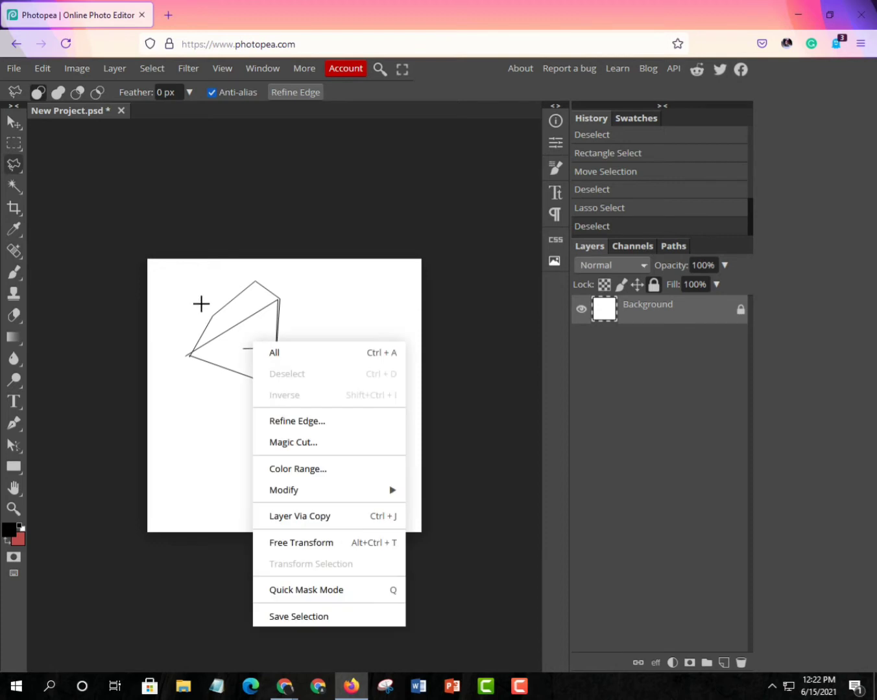
{"action": "left_click", "coordinate": [256, 329]}
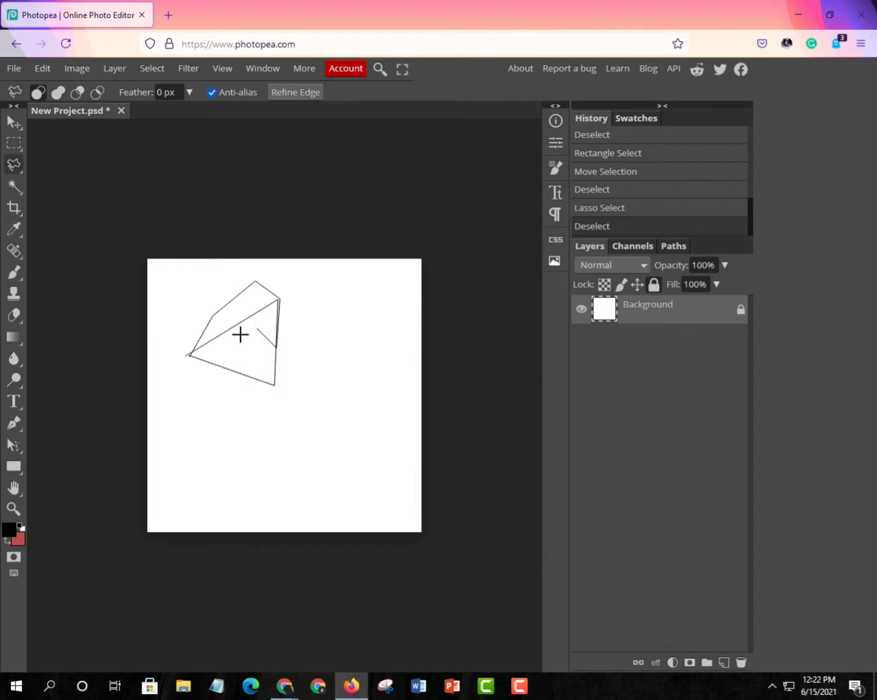
{"action": "left_click", "coordinate": [192, 350]}
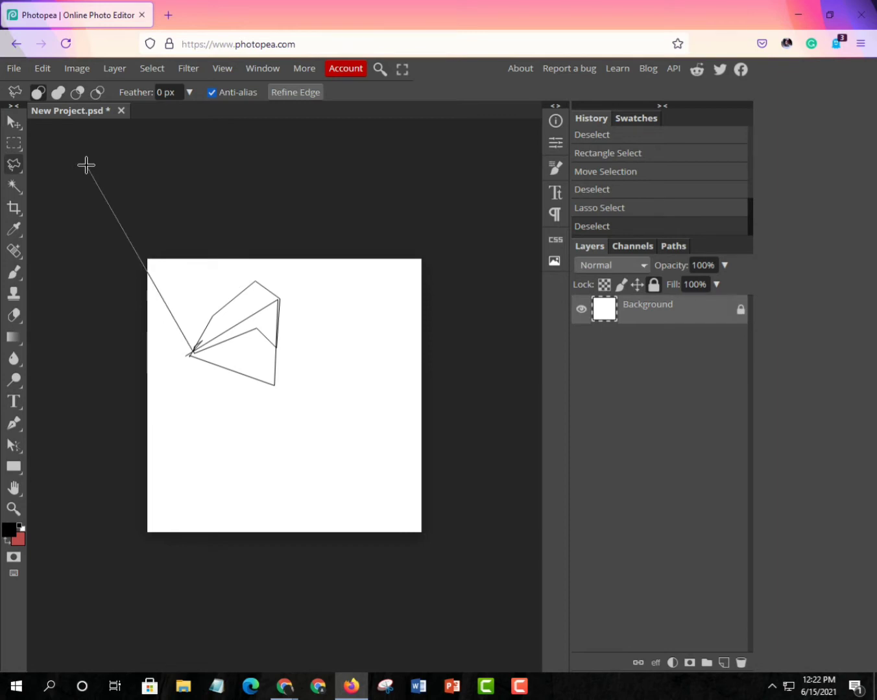
{"action": "key", "text": "ctrl+alt+z"}
{"action": "key", "text": "ctrl+alt+z"}
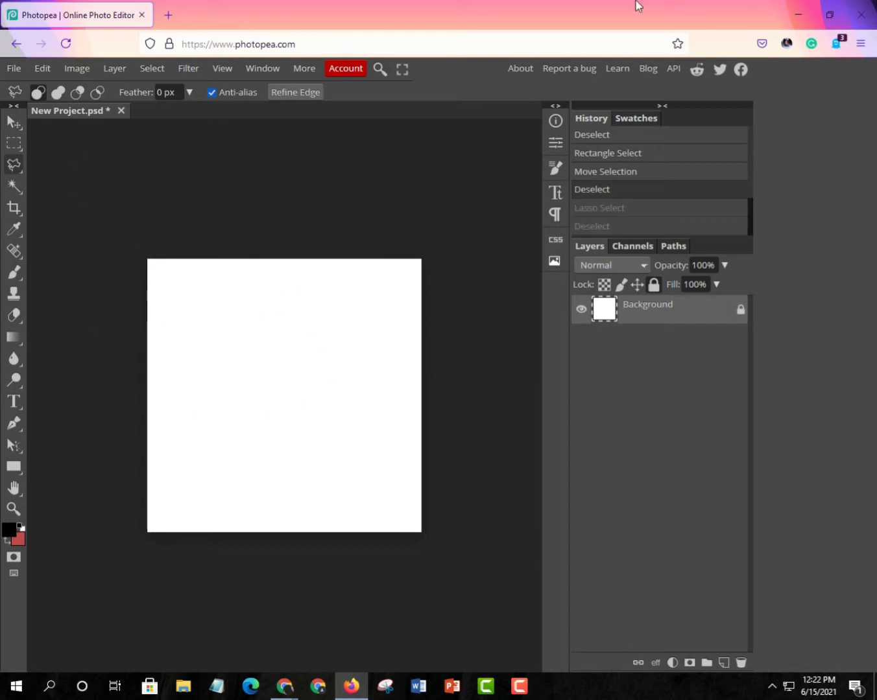
Start a Magnetic Lasso Select outline with two anchor points in the left half of the canvas.
{"action": "right_click", "coordinate": [10, 170]}
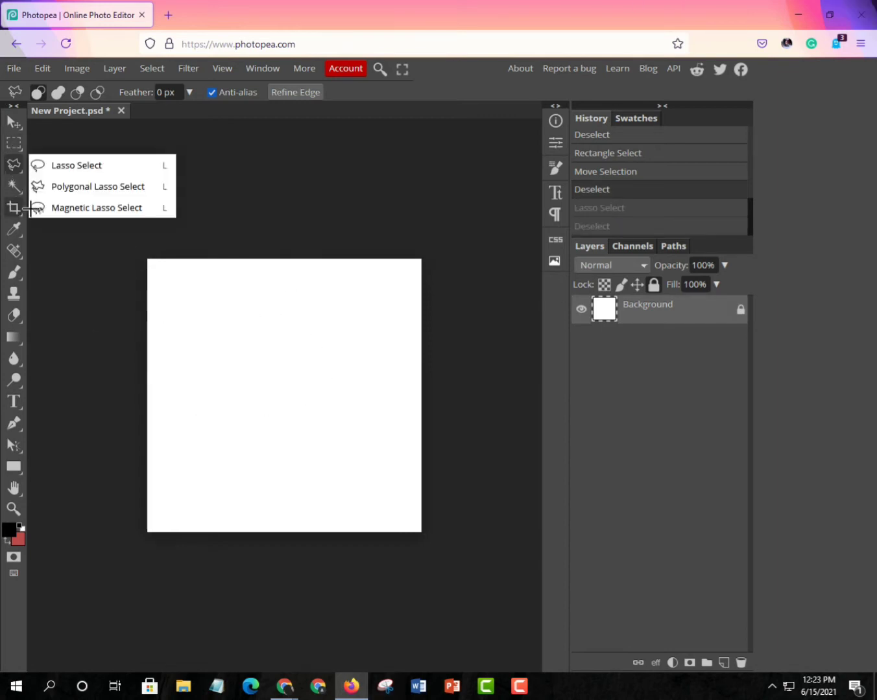
{"action": "left_click", "coordinate": [65, 209]}
{"action": "left_click", "coordinate": [190, 389]}
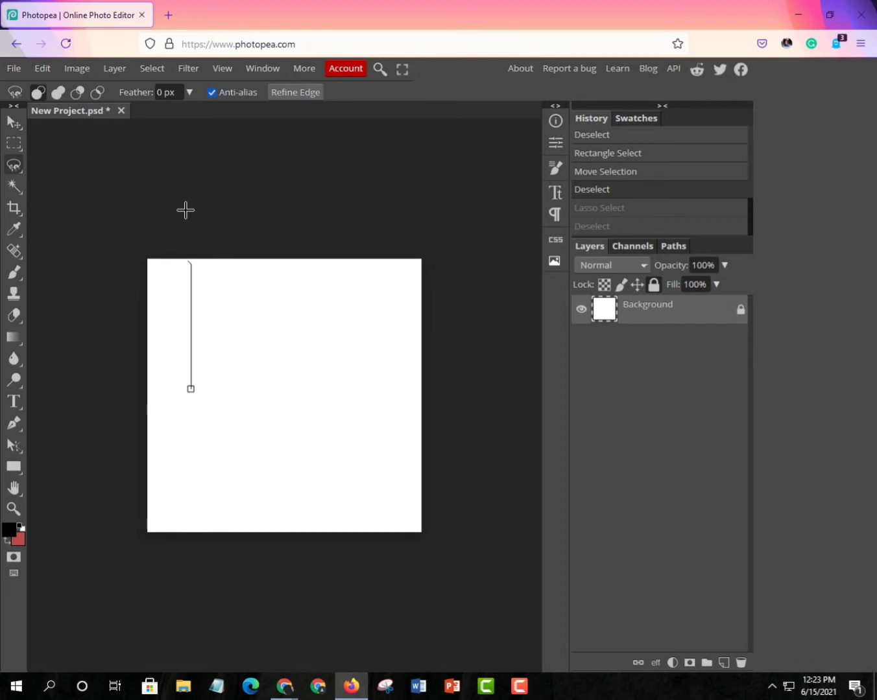
{"action": "left_click", "coordinate": [228, 392]}
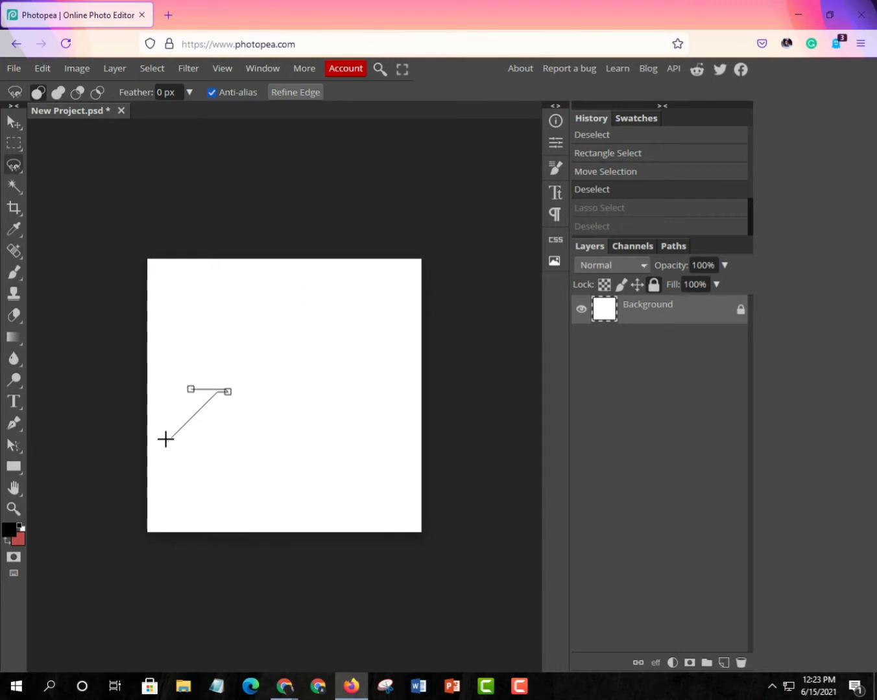
Discard the magnetic outline by stepping back through the history, and deselect the rectangular selection.
{"action": "key", "text": "ctrl+z"}
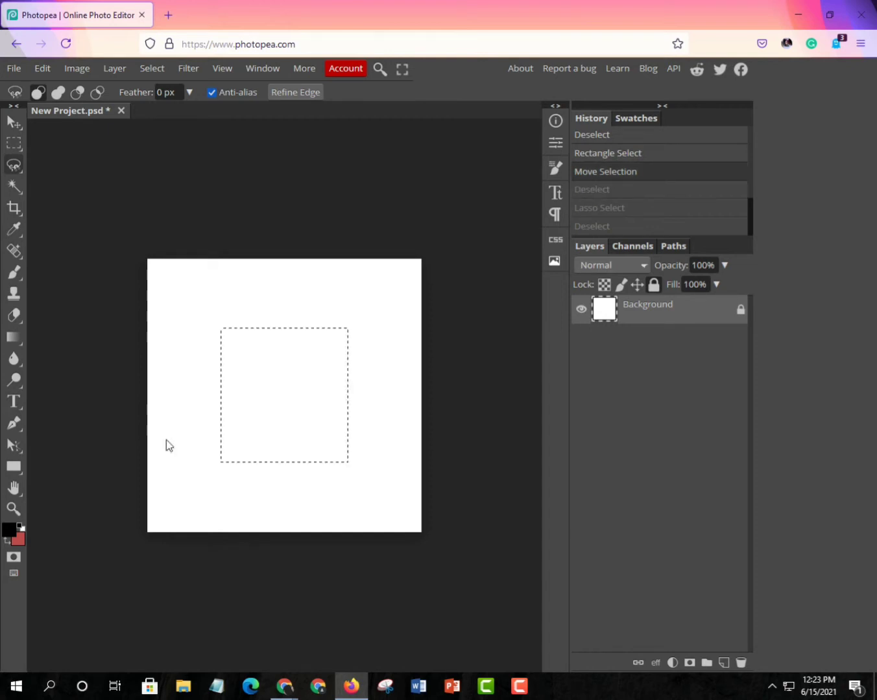
{"action": "key", "text": "ctrl+z"}
{"action": "right_click", "coordinate": [262, 388]}
{"action": "left_click", "coordinate": [275, 417]}
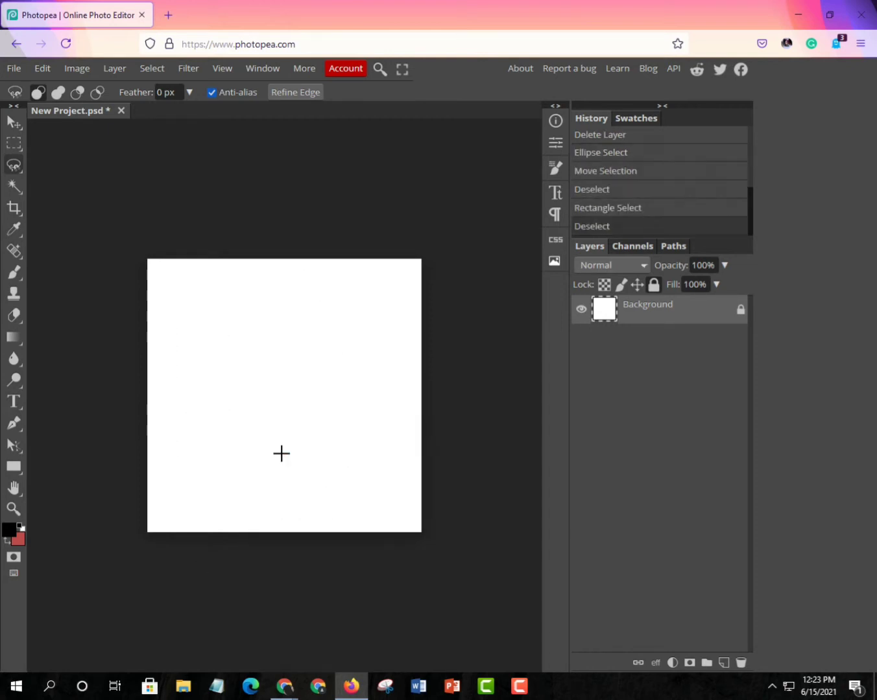
Select the canvas's entire white area with the Magic Wand at a tolerance of 16.
{"action": "left_click", "coordinate": [13, 187]}
{"action": "left_click", "coordinate": [249, 365]}
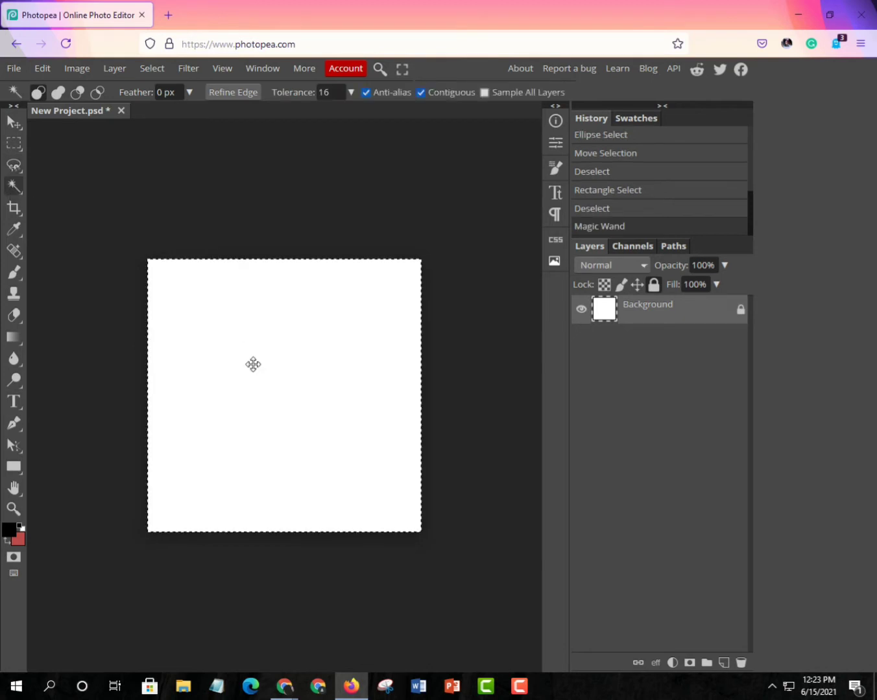
Clear the canvas selection and draw a red rectangle shape slightly above the canvas's centre.
{"action": "right_click", "coordinate": [248, 346]}
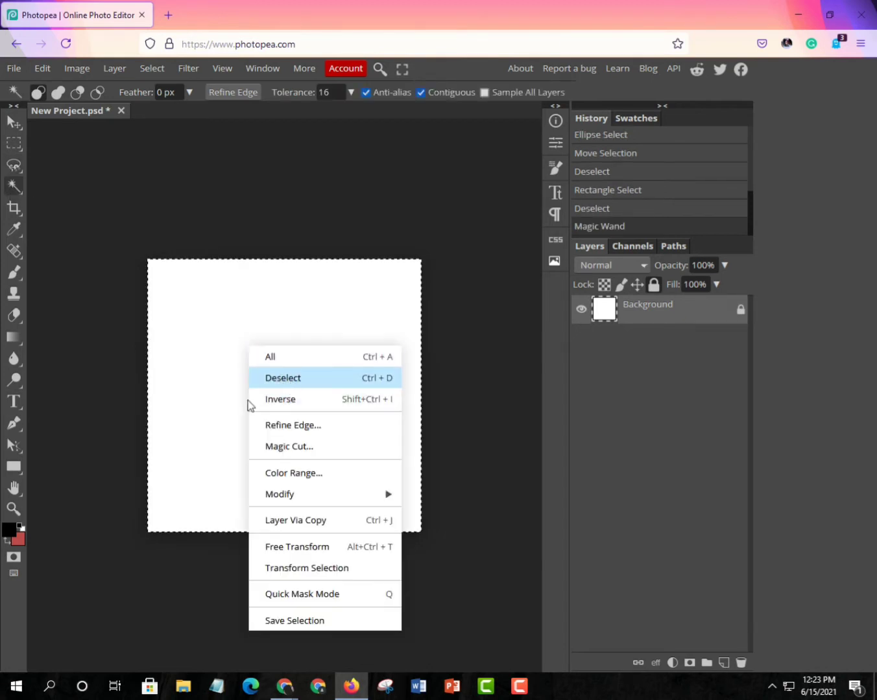
{"action": "left_click", "coordinate": [260, 378]}
{"action": "left_click", "coordinate": [14, 467]}
{"action": "left_click_drag", "start_coordinate": [236, 335], "coordinate": [316, 402]}
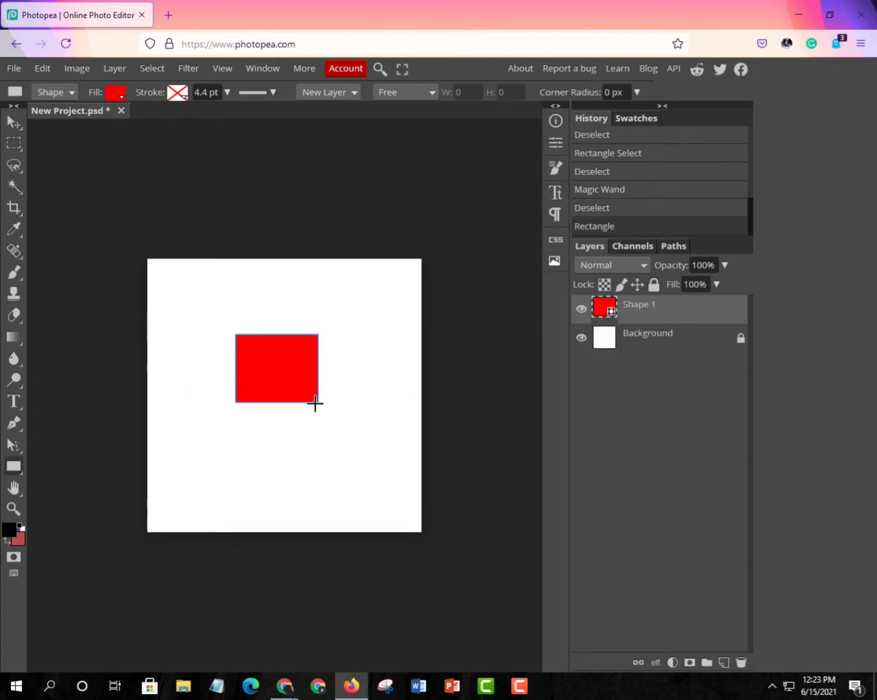
{"action": "left_click", "coordinate": [286, 216]}
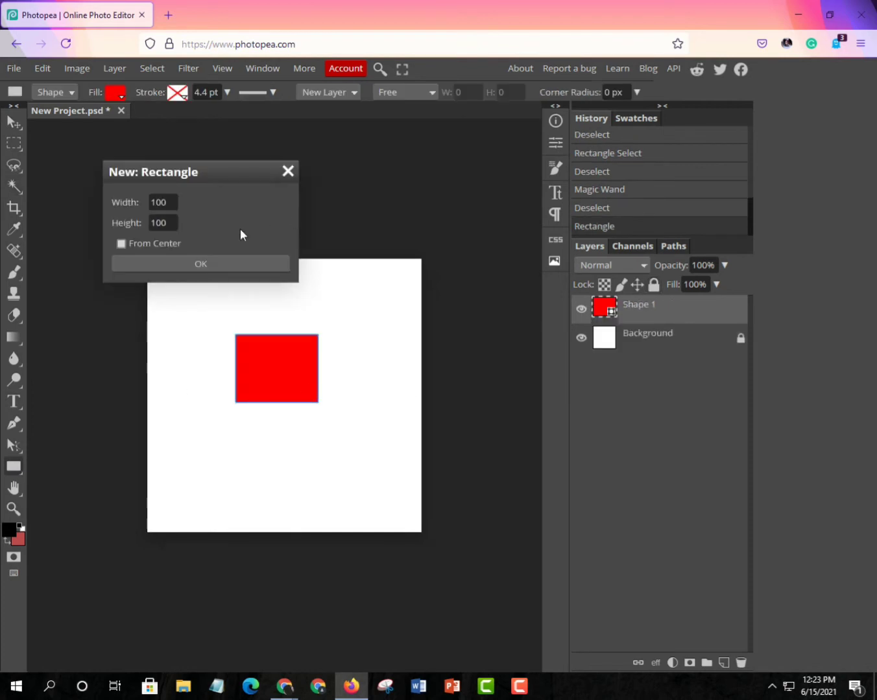
{"action": "left_click", "coordinate": [286, 172]}
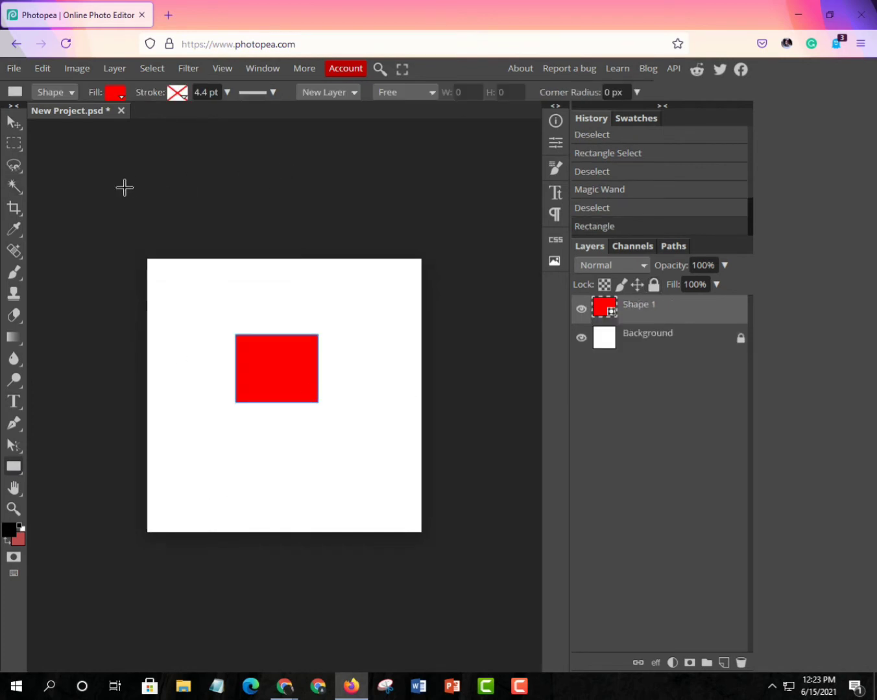
Select the red rectangle with the Magic Wand and try painting with the Brush on its shape layer and on the locked Background.
{"action": "left_click", "coordinate": [16, 189]}
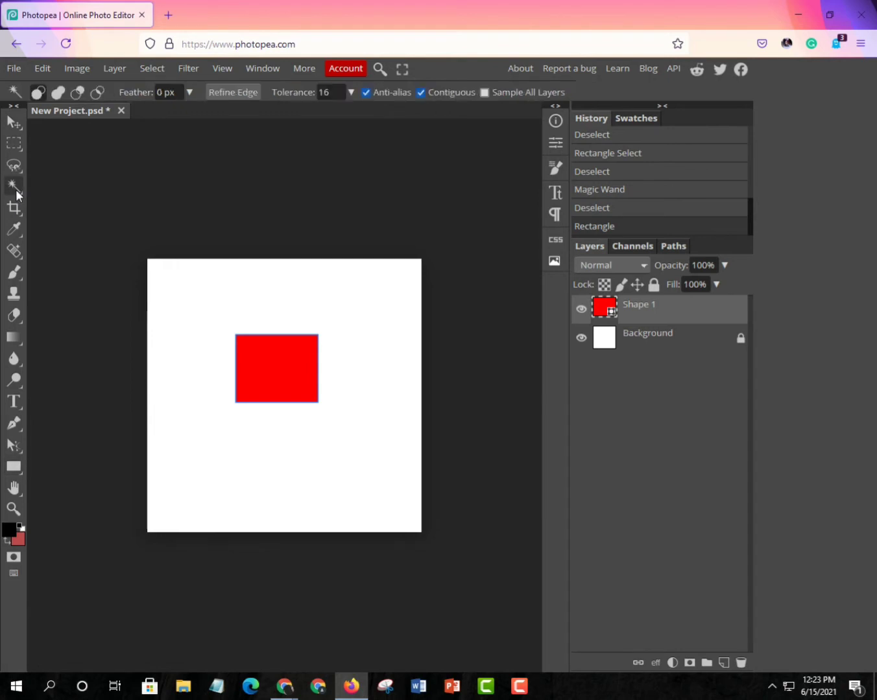
{"action": "left_click", "coordinate": [271, 355]}
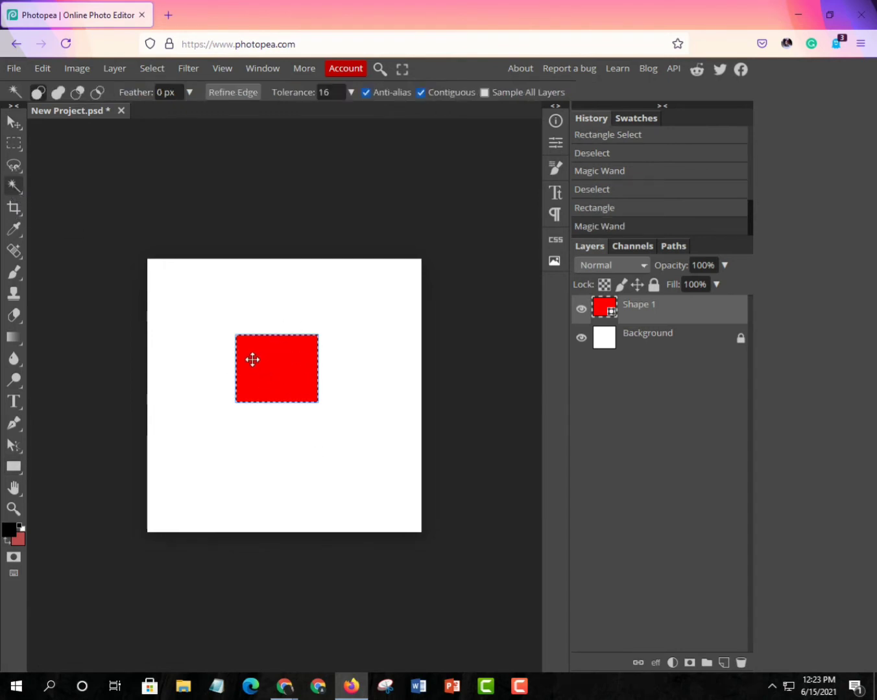
{"action": "left_click", "coordinate": [16, 273]}
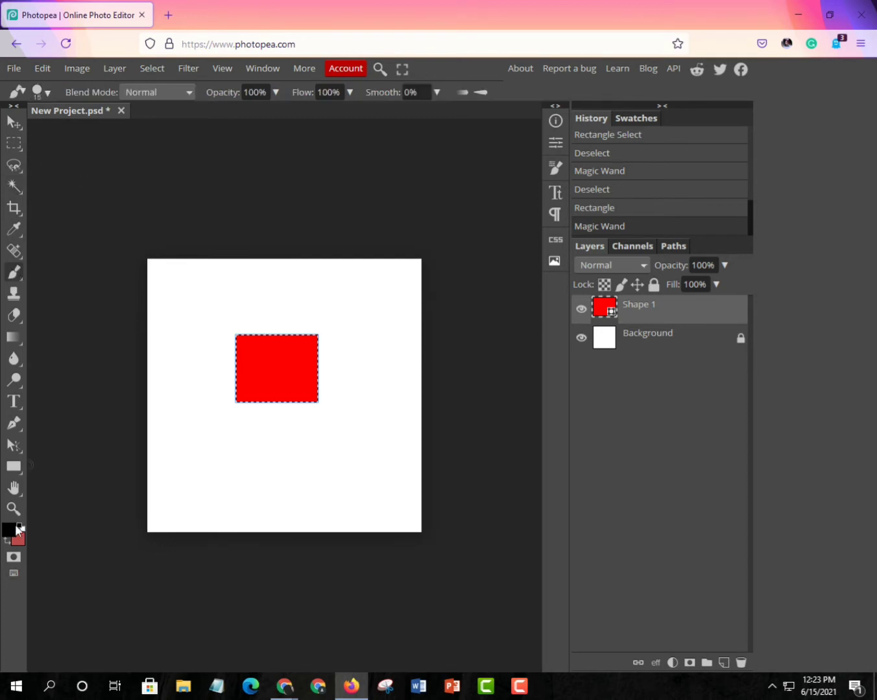
{"action": "left_click", "coordinate": [322, 365]}
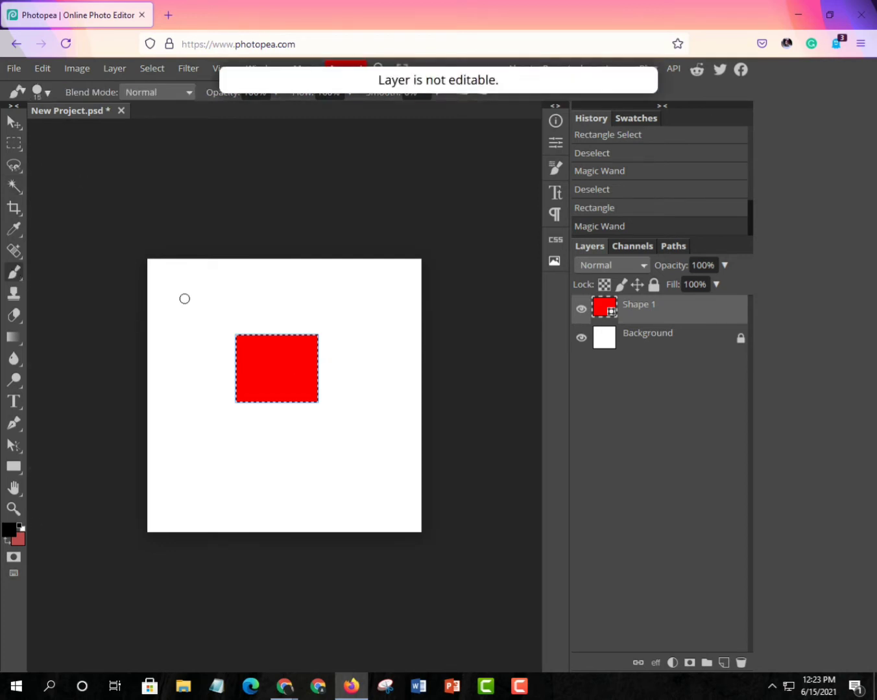
{"action": "left_click", "coordinate": [636, 342]}
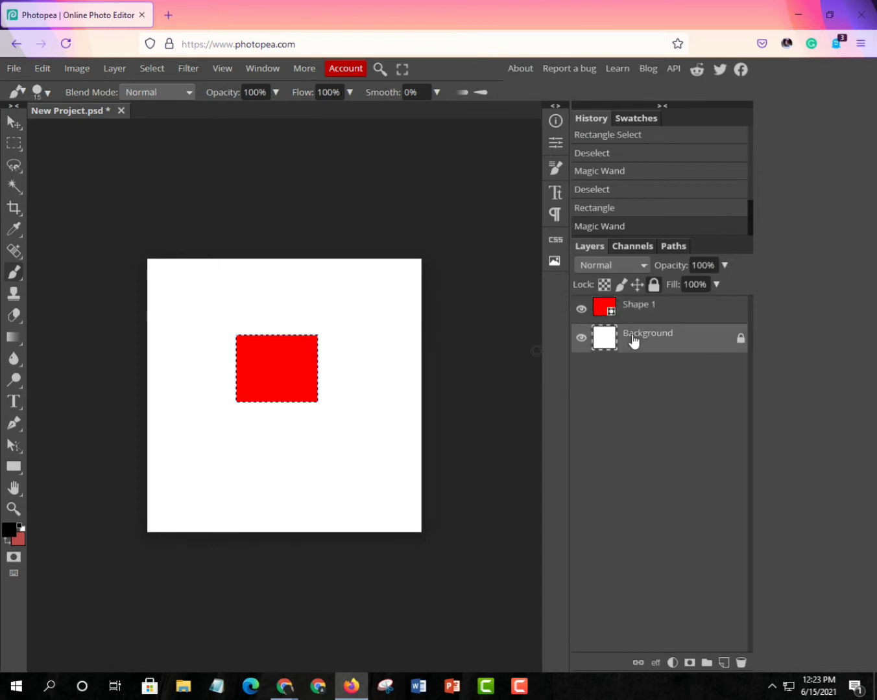
{"action": "left_click", "coordinate": [216, 381]}
Unlock the Background layer and paint black brush strokes on it inside the rectangular selection.
{"action": "left_click_drag", "start_coordinate": [646, 322], "coordinate": [703, 338]}
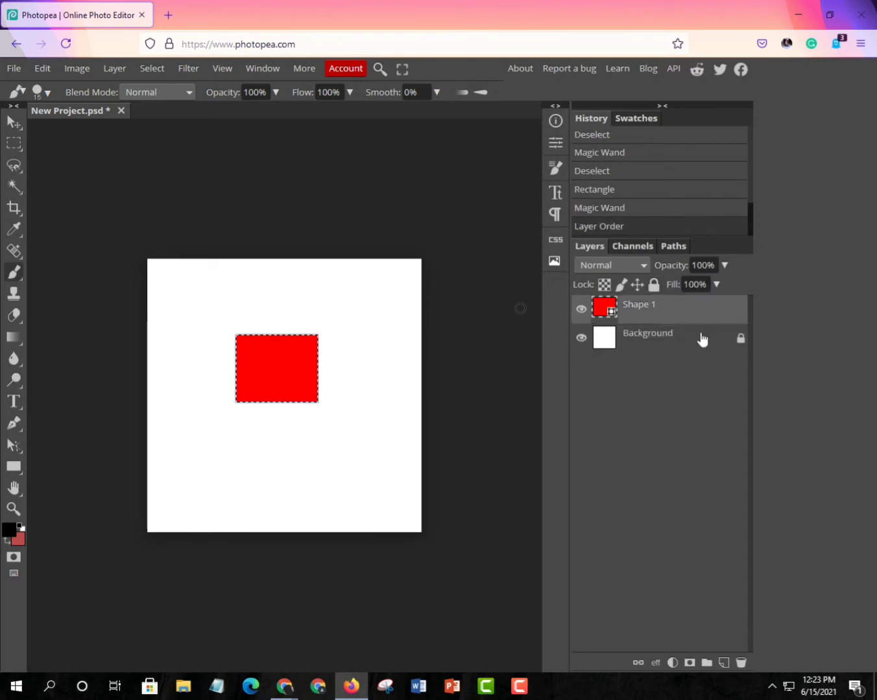
{"action": "left_click", "coordinate": [737, 338]}
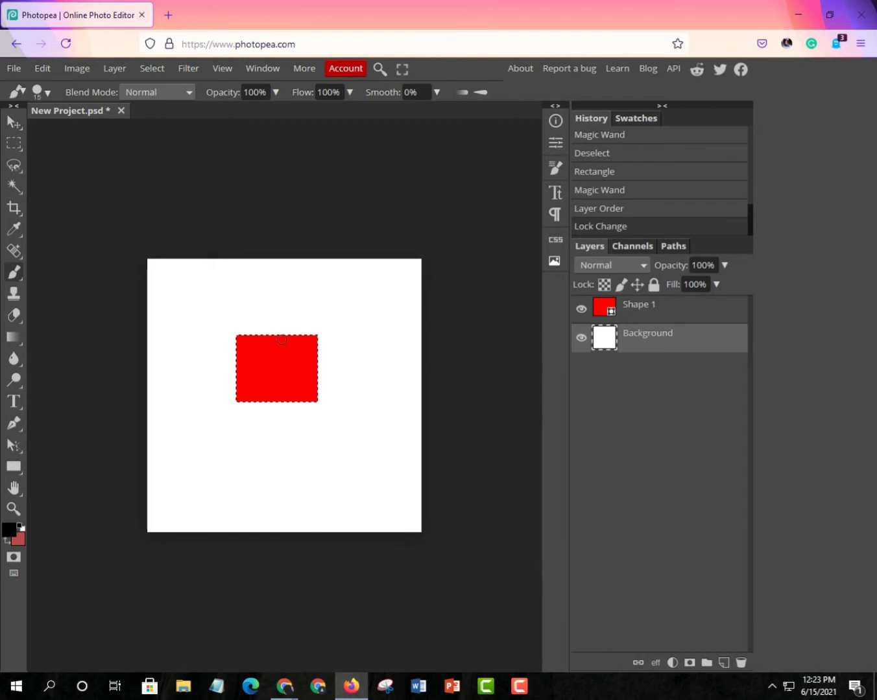
{"action": "left_click_drag", "start_coordinate": [288, 382], "coordinate": [299, 402]}
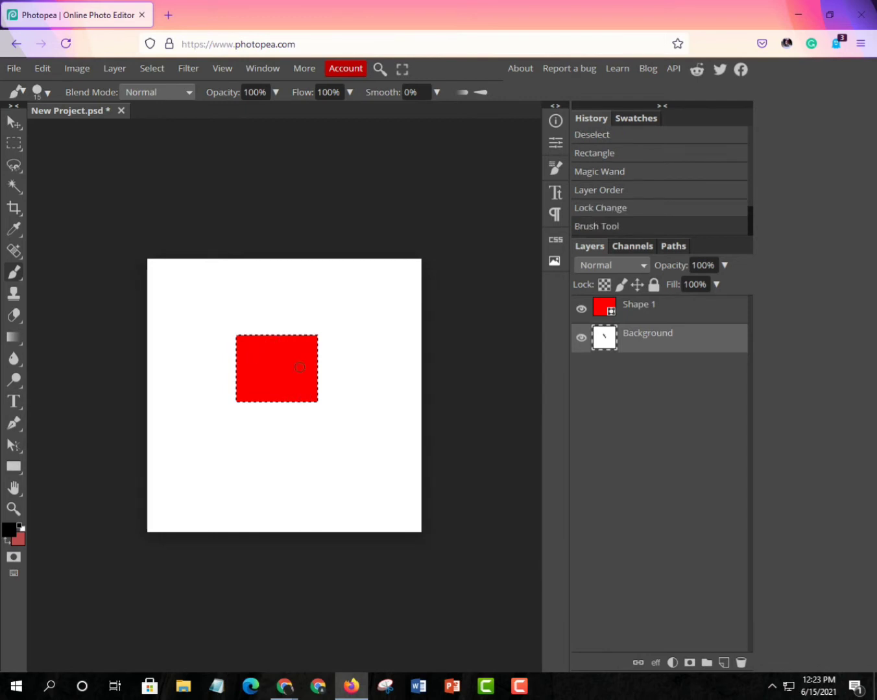
{"action": "left_click", "coordinate": [268, 362]}
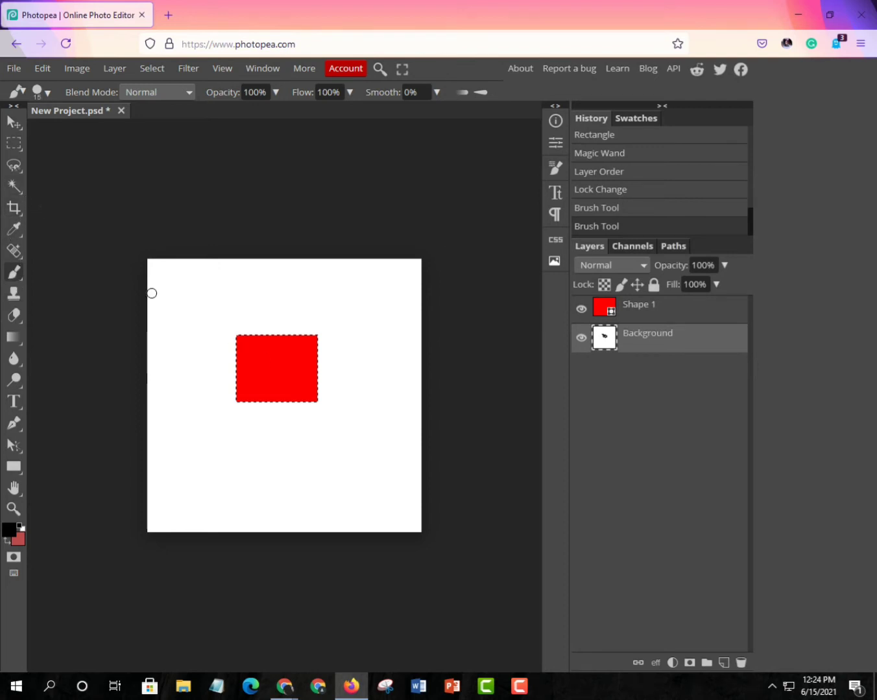
Invert the selection so it covers everything outside the red rectangle.
{"action": "left_click", "coordinate": [14, 187]}
{"action": "right_click", "coordinate": [269, 357]}
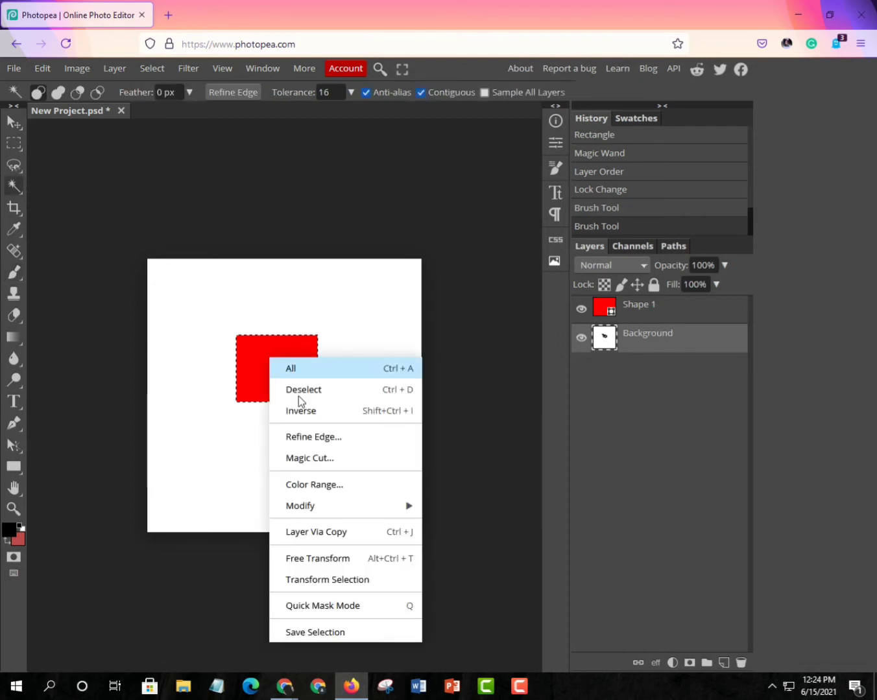
{"action": "left_click", "coordinate": [301, 411]}
Deselect, and use the Magic Wand to select the Background's white area around the black brush strokes.
{"action": "right_click", "coordinate": [279, 365]}
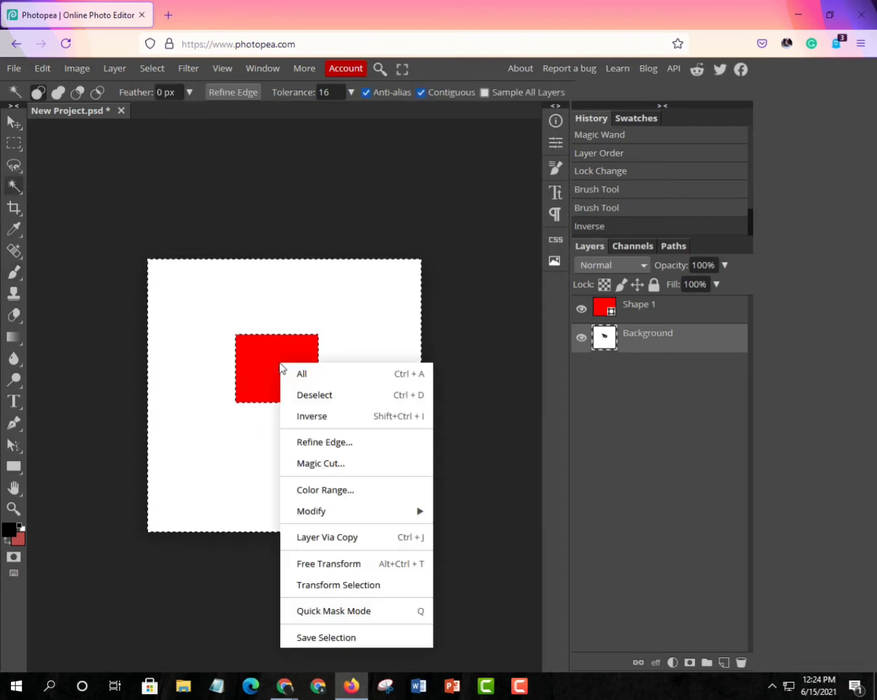
{"action": "left_click", "coordinate": [291, 395]}
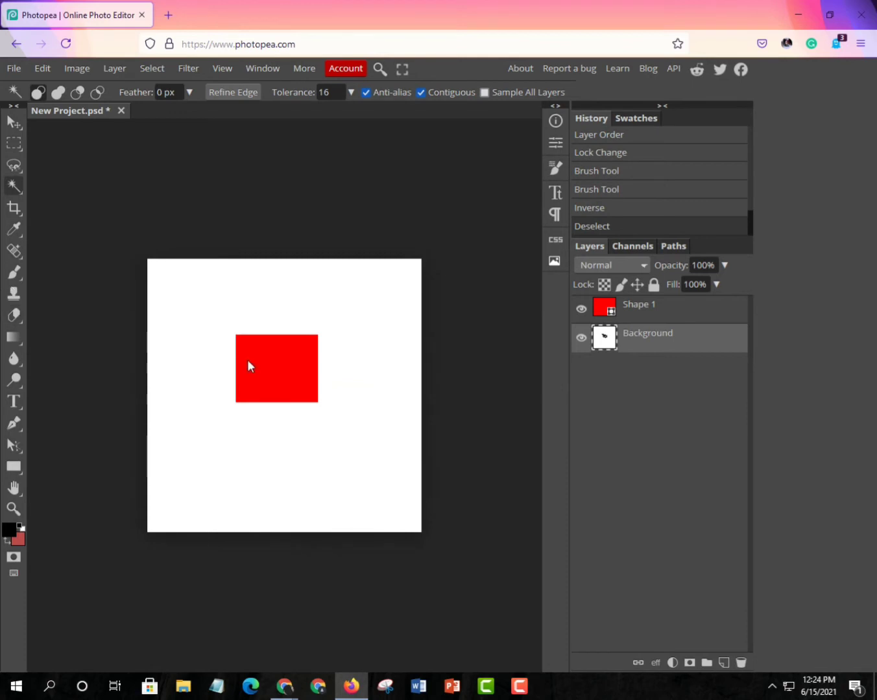
{"action": "left_click", "coordinate": [249, 359]}
{"action": "left_click", "coordinate": [208, 333]}
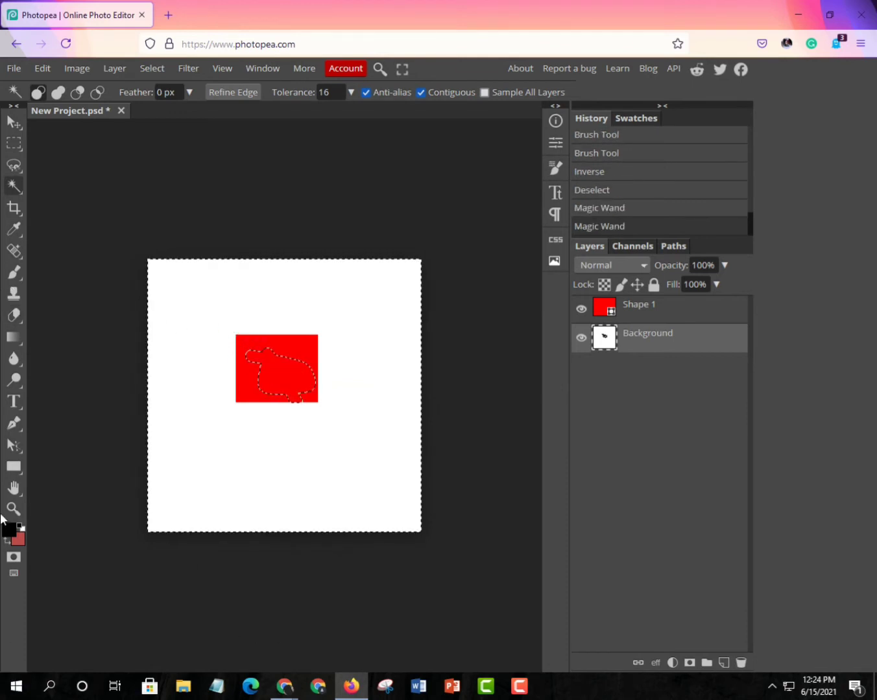
Undo all edits back to the drawing of the red rectangle, and delete its shape layer.
{"action": "key", "text": "ctrl+z"}
{"action": "key", "text": "ctrl+z"}
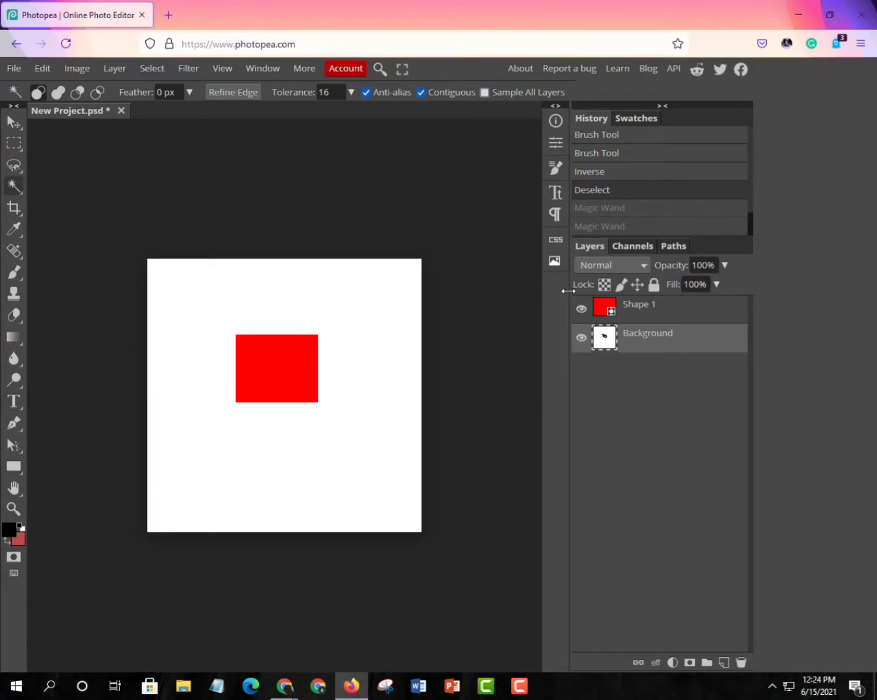
{"action": "key", "text": "ctrl+z"}
{"action": "key", "text": "ctrl+z"}
{"action": "key", "text": "ctrl+z"}
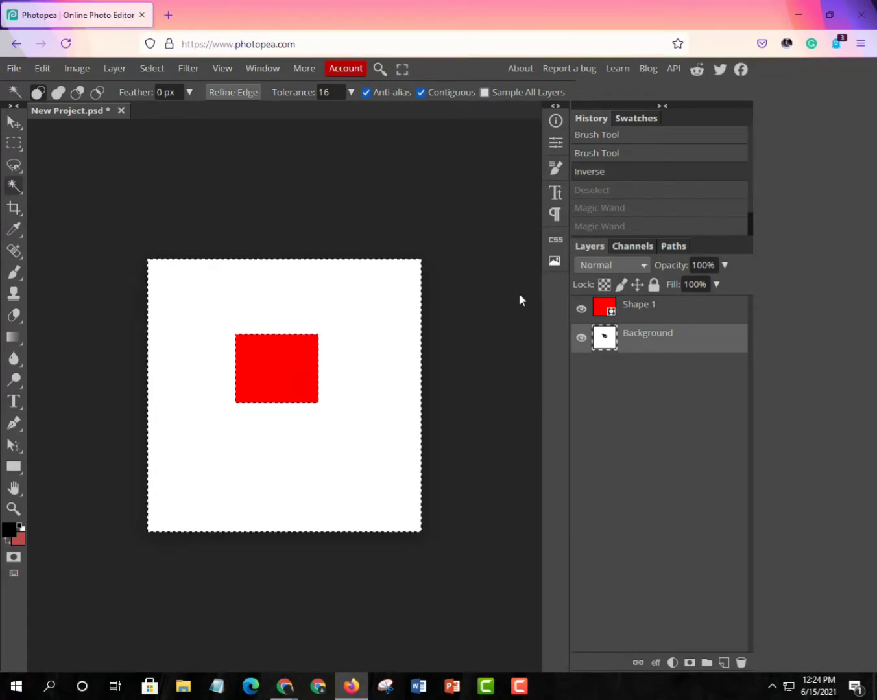
{"action": "key", "text": "ctrl+z"}
{"action": "key", "text": "ctrl+z"}
{"action": "key", "text": "ctrl+z"}
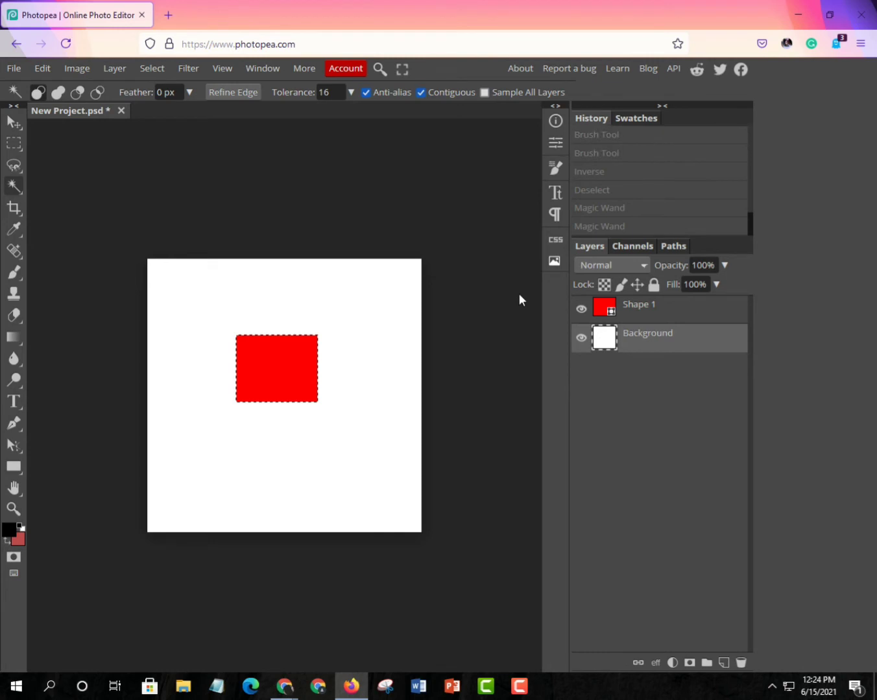
{"action": "key", "text": "ctrl+z"}
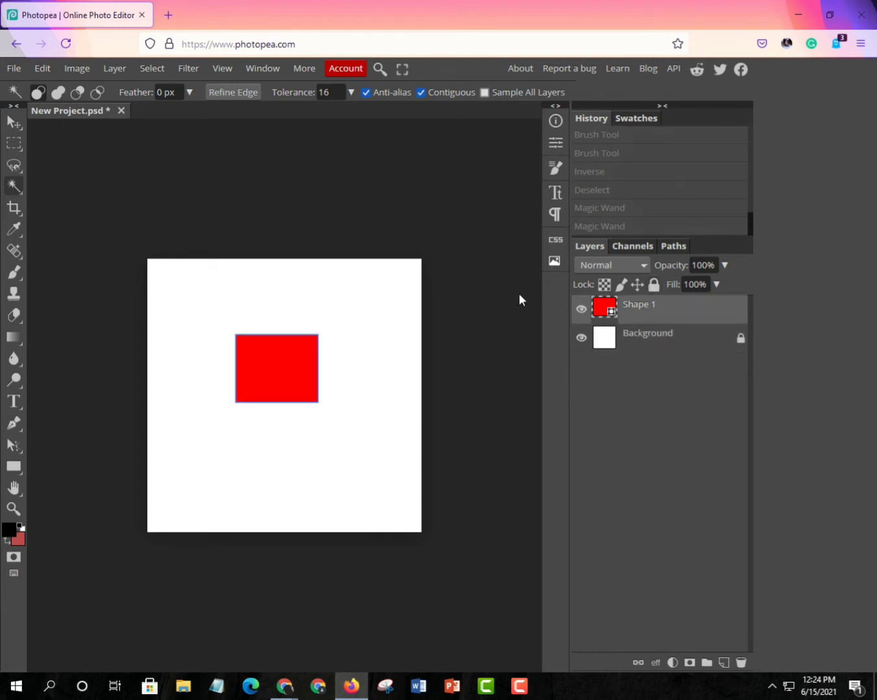
{"action": "left_click", "coordinate": [742, 660]}
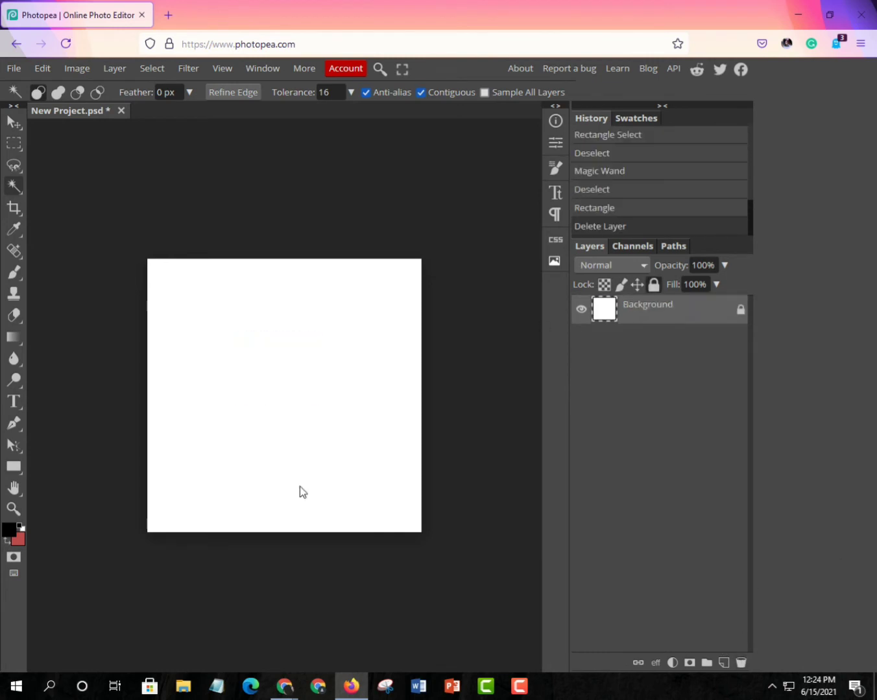
Crop the canvas to a slightly rotated frame in its left half, and undo the crop.
{"action": "left_click", "coordinate": [14, 211]}
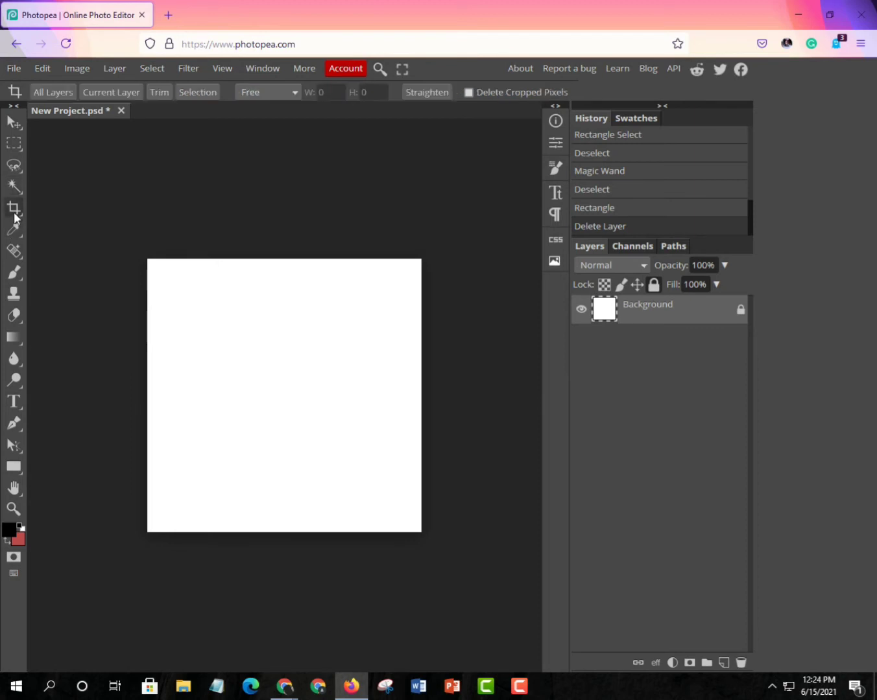
{"action": "left_click_drag", "start_coordinate": [174, 320], "coordinate": [150, 296]}
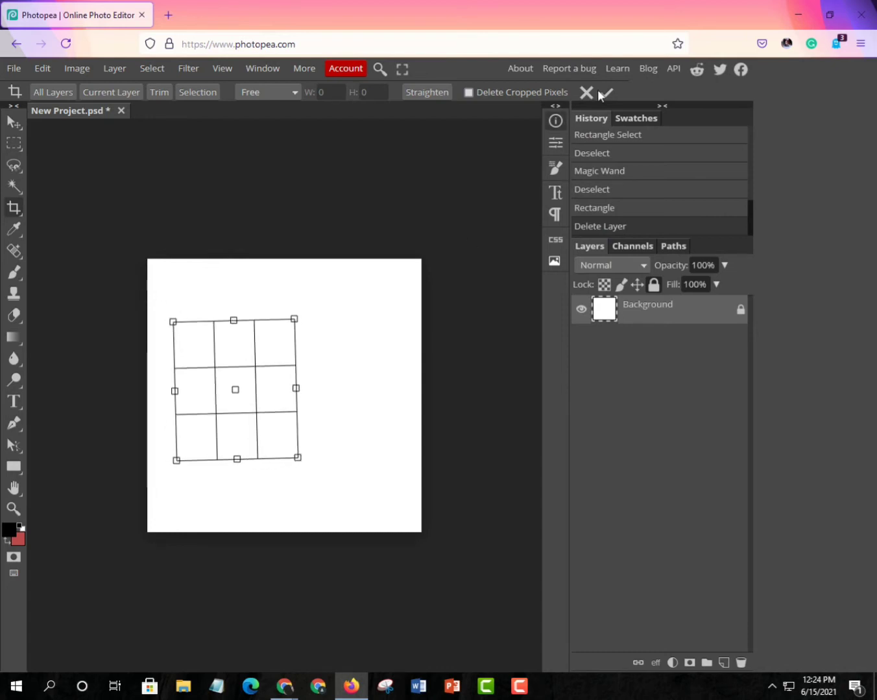
{"action": "left_click", "coordinate": [607, 92]}
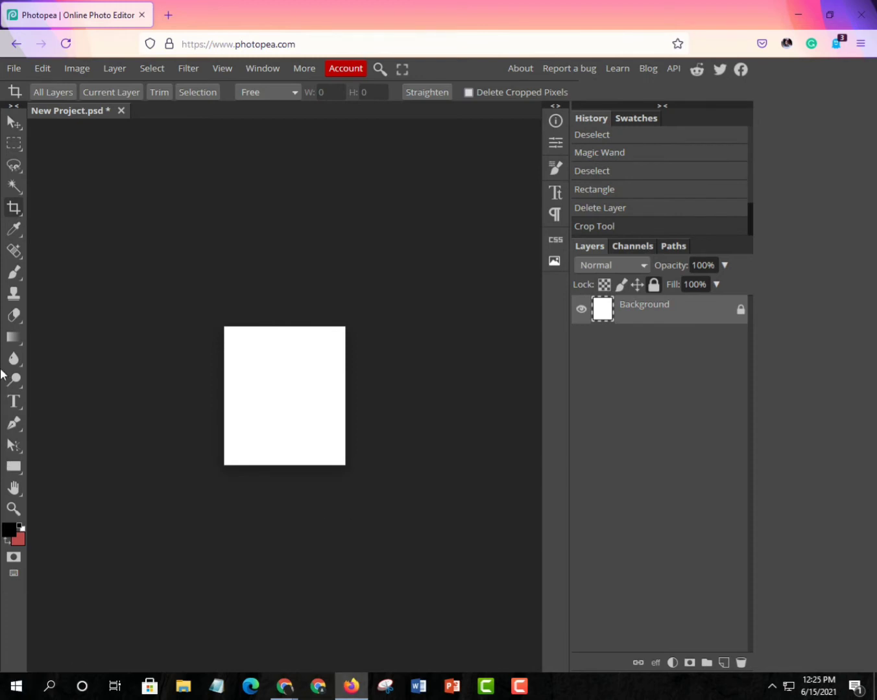
{"action": "key", "text": "ctrl+z"}
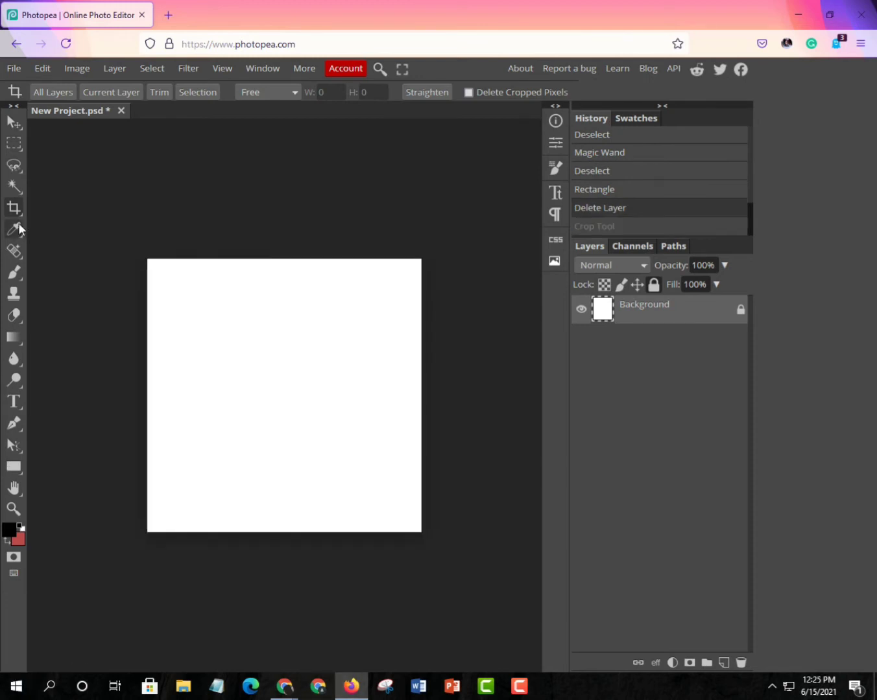
Swap the foreground and background colours, add a new layer, and fill it with the red foreground using the Paint Bucket tool.
{"action": "left_click", "coordinate": [14, 229]}
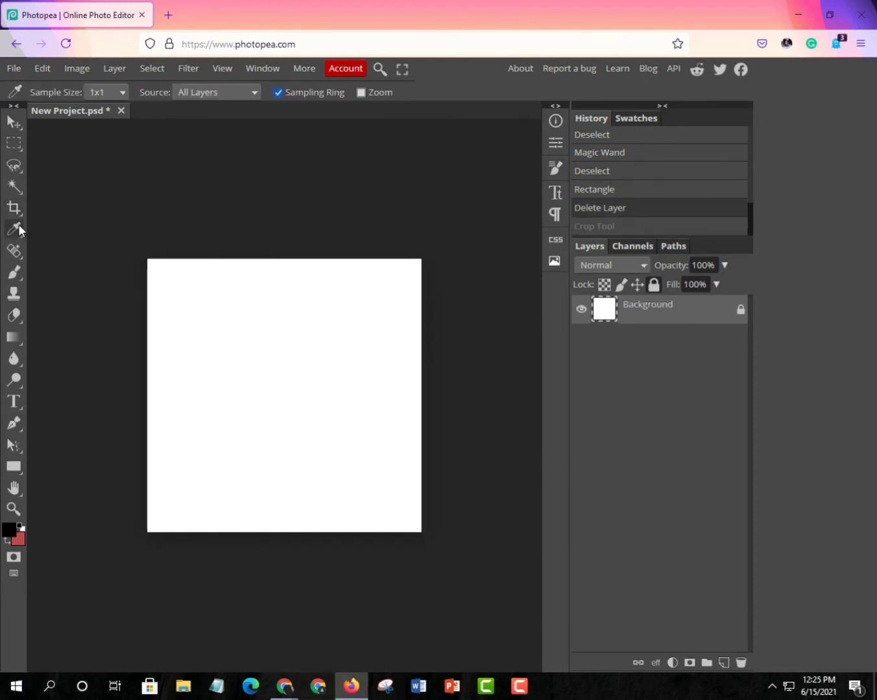
{"action": "left_click", "coordinate": [20, 527]}
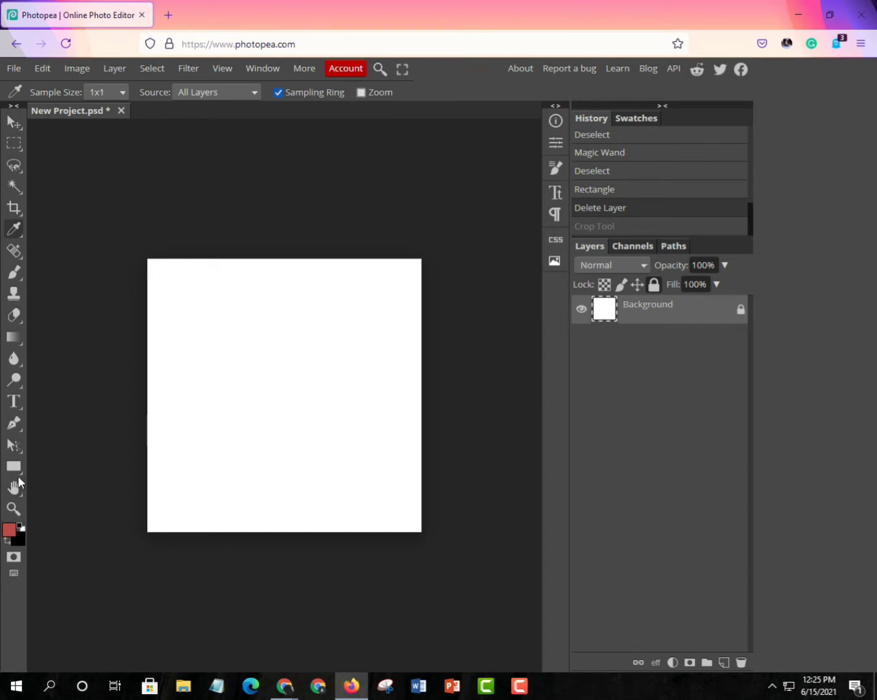
{"action": "right_click", "coordinate": [15, 337]}
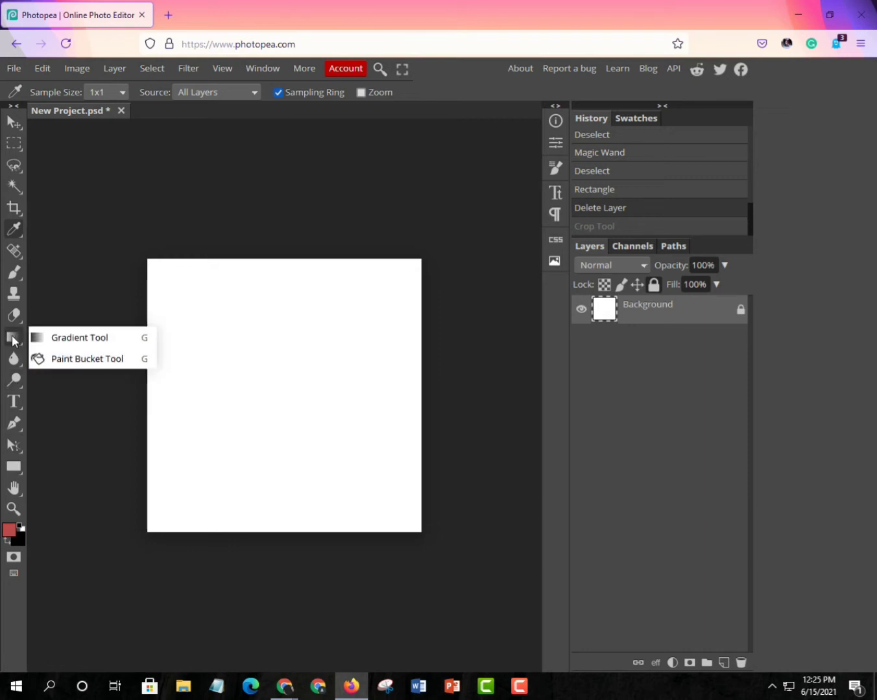
{"action": "left_click", "coordinate": [86, 358]}
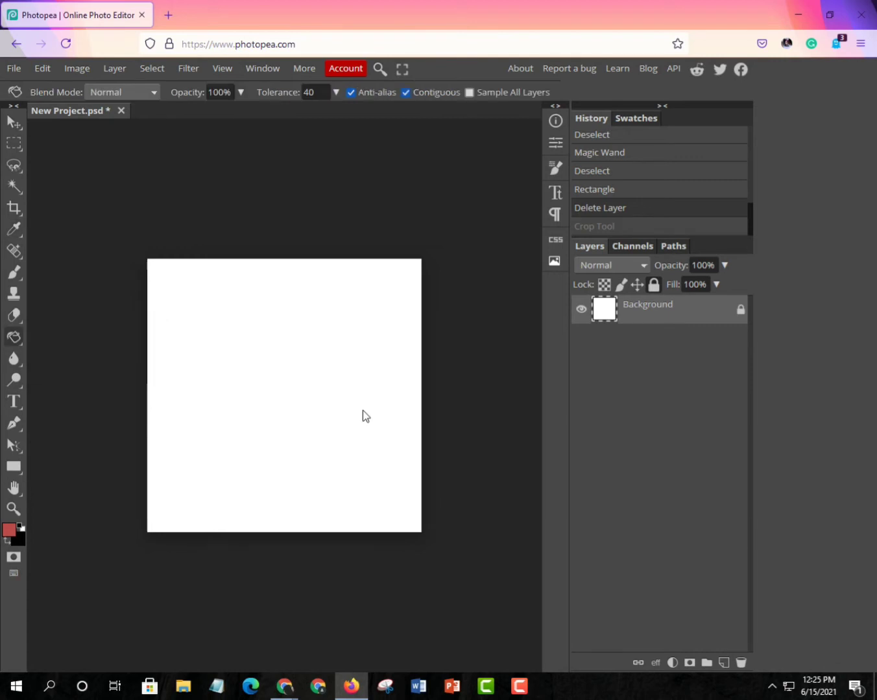
{"action": "left_click", "coordinate": [263, 428]}
{"action": "left_click", "coordinate": [720, 663]}
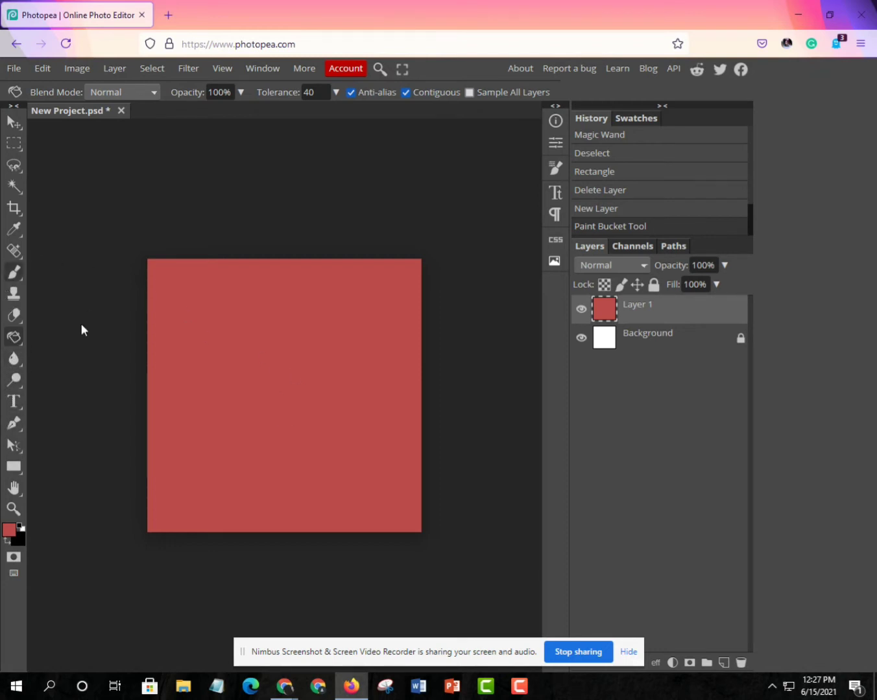
Set the foreground colour to black by swapping colours, and paint two crossing size 15 brush strokes on the red layer.
{"action": "key", "text": "b"}
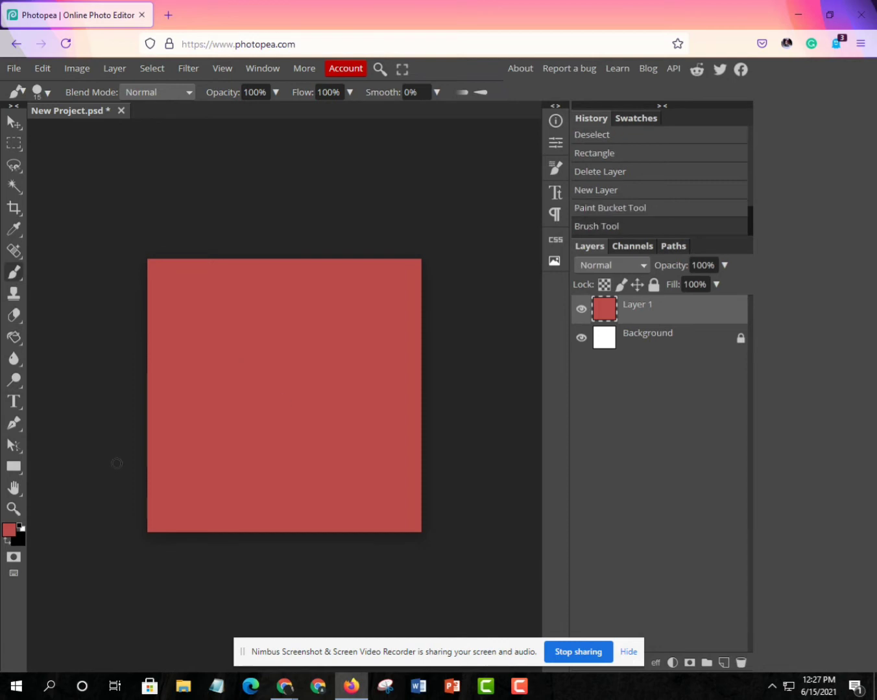
{"action": "left_click", "coordinate": [21, 527]}
{"action": "left_click_drag", "start_coordinate": [206, 336], "coordinate": [307, 449]}
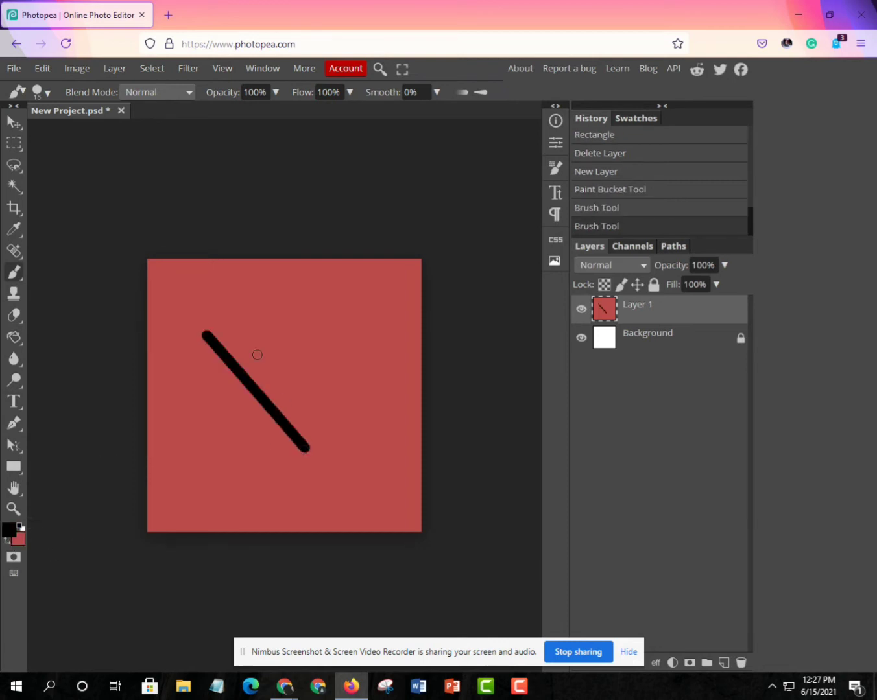
{"action": "left_click_drag", "start_coordinate": [247, 447], "coordinate": [375, 255]}
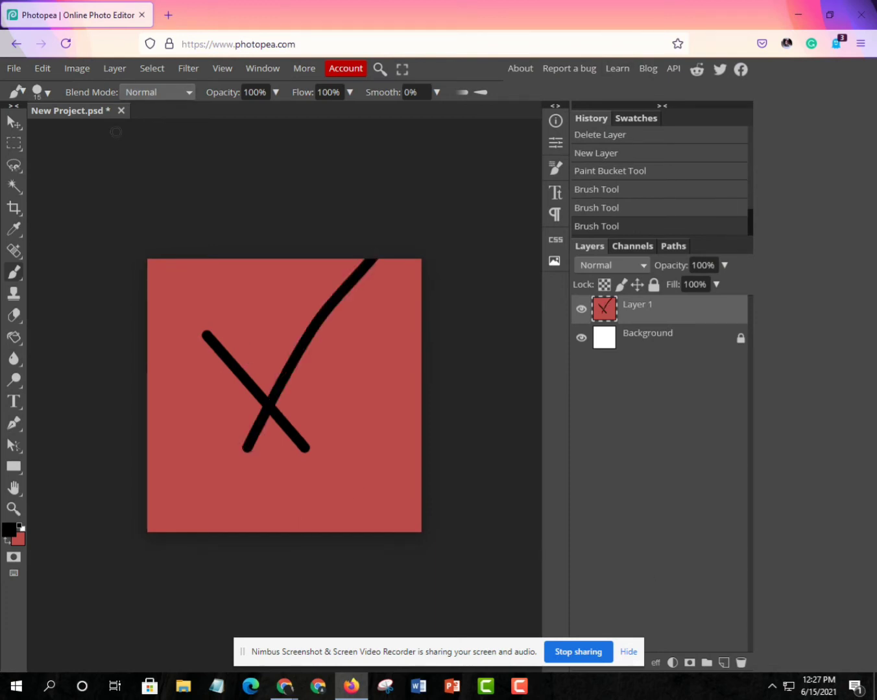
Sample the black of the brush stroke with the Eyedropper tool, and fill the red layer black using the Paint Bucket tool.
{"action": "left_click", "coordinate": [14, 231]}
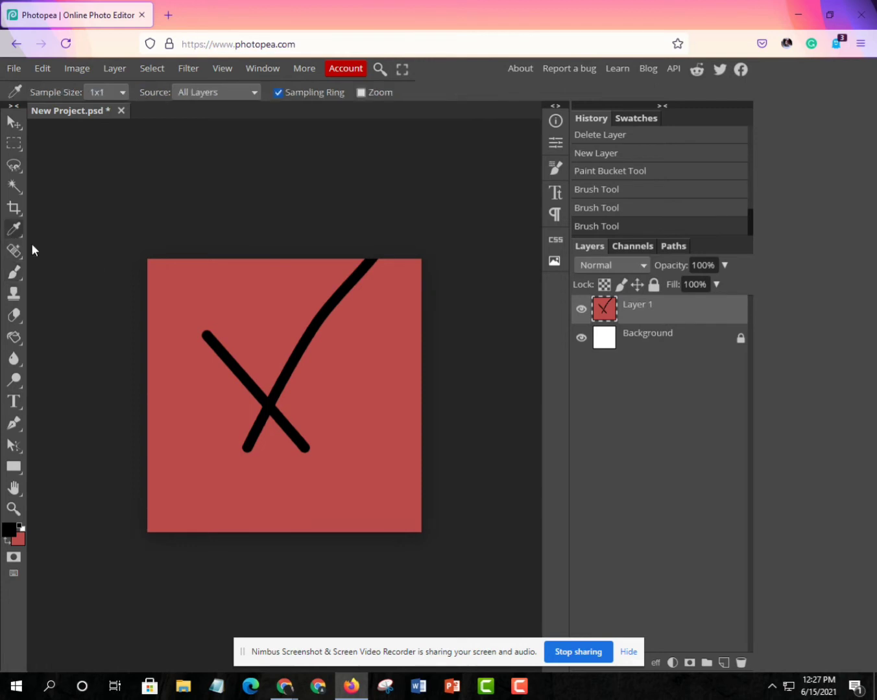
{"action": "left_click", "coordinate": [233, 362]}
{"action": "left_click", "coordinate": [13, 338]}
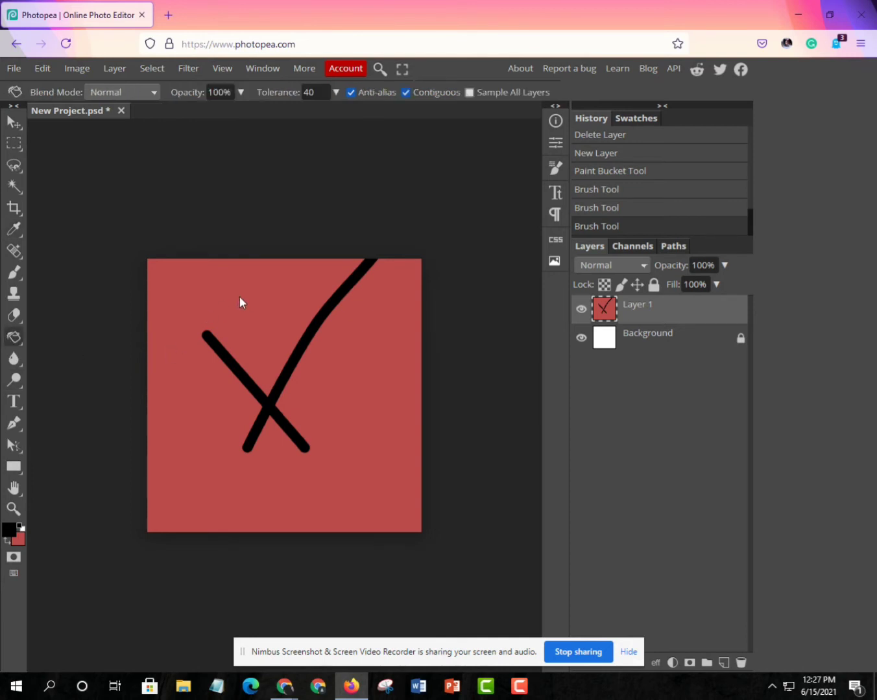
{"action": "left_click", "coordinate": [231, 292]}
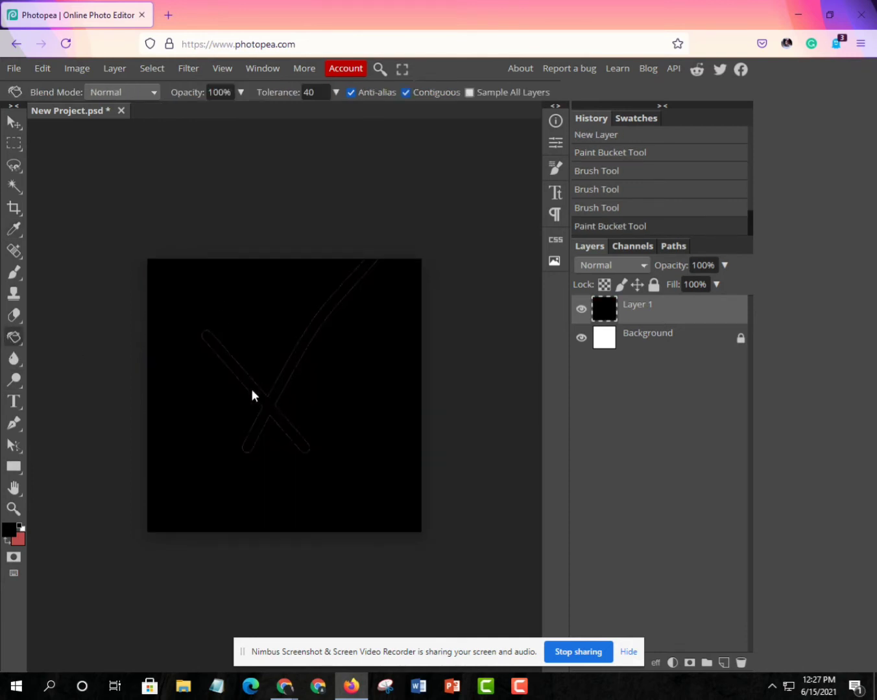
{"action": "left_click", "coordinate": [209, 413]}
{"action": "left_click", "coordinate": [209, 414]}
{"action": "left_click", "coordinate": [304, 381]}
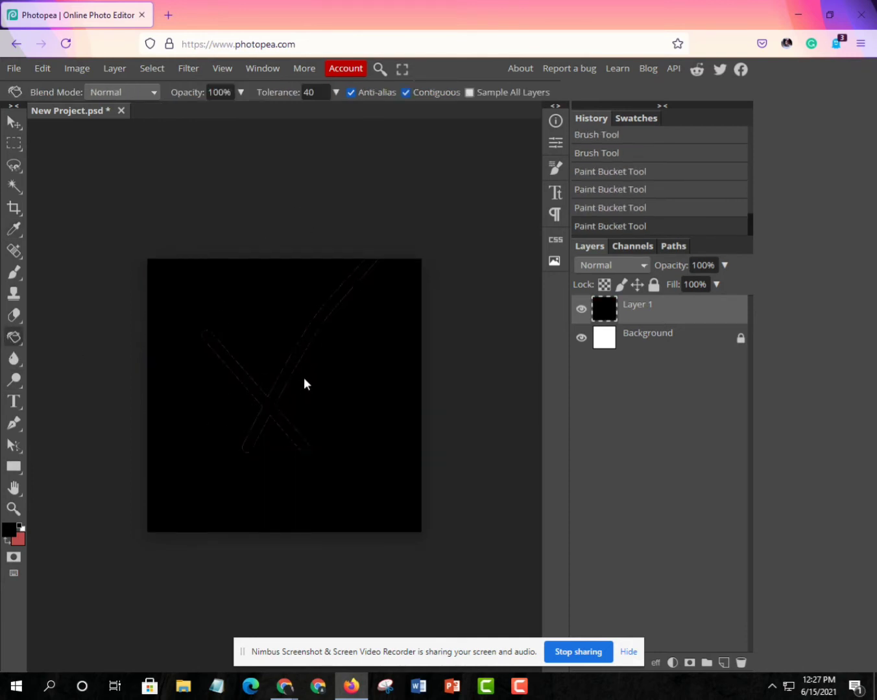
{"action": "left_click", "coordinate": [274, 397]}
{"action": "left_click", "coordinate": [275, 399]}
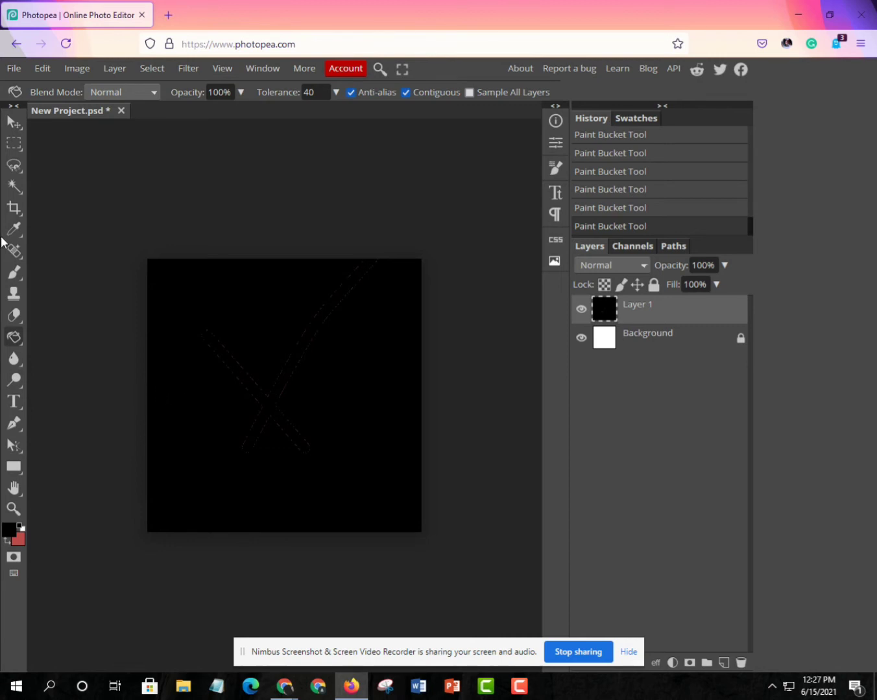
Undo the fills, brush strokes and added layer until only the blank white background layer is left.
{"action": "key", "text": "ctrl+z"}
{"action": "key", "text": "ctrl+z"}
{"action": "key", "text": "ctrl+z"}
{"action": "key", "text": "ctrl+z"}
{"action": "key", "text": "ctrl+z"}
{"action": "key", "text": "ctrl+z"}
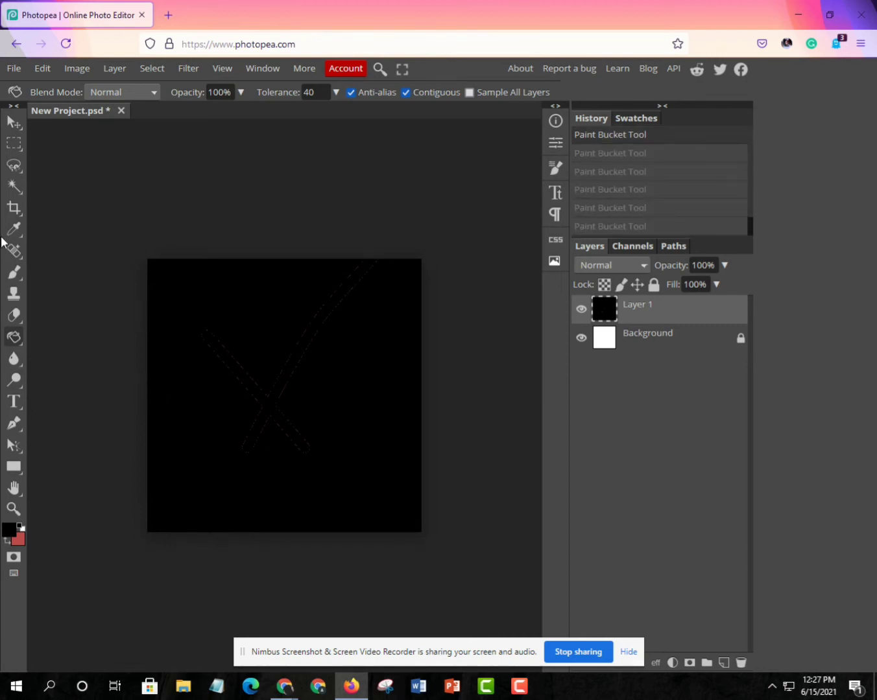
{"action": "key", "text": "ctrl+z"}
{"action": "key", "text": "ctrl+z"}
{"action": "key", "text": "ctrl+z"}
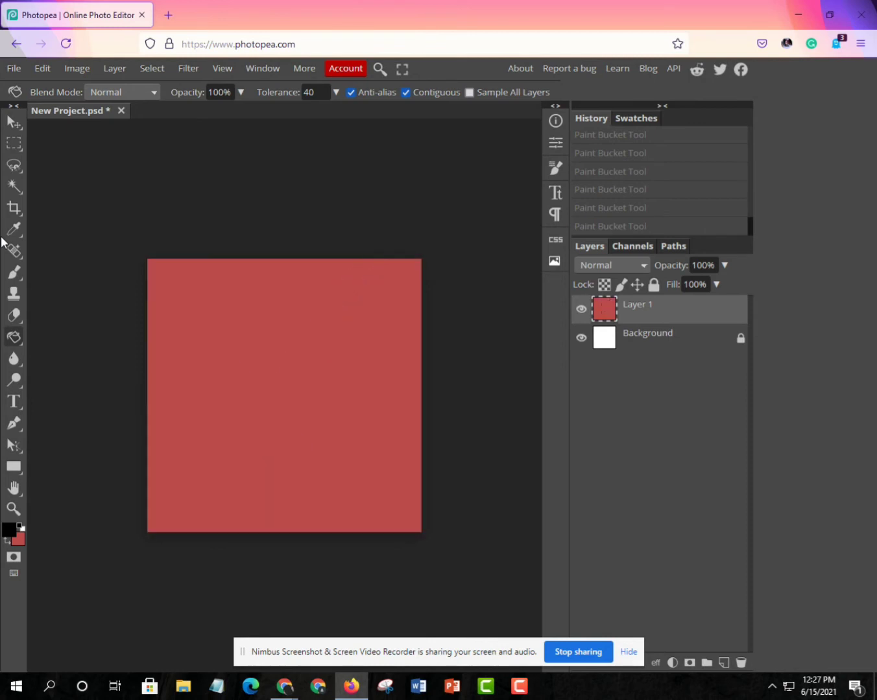
{"action": "key", "text": "ctrl+z"}
{"action": "key", "text": "ctrl+z"}
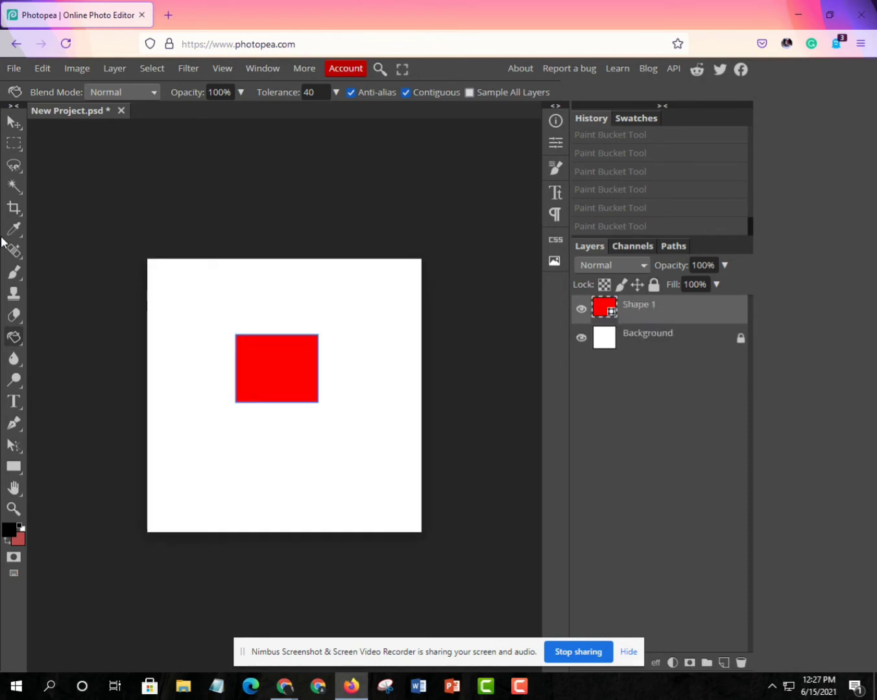
{"action": "key", "text": "ctrl+z"}
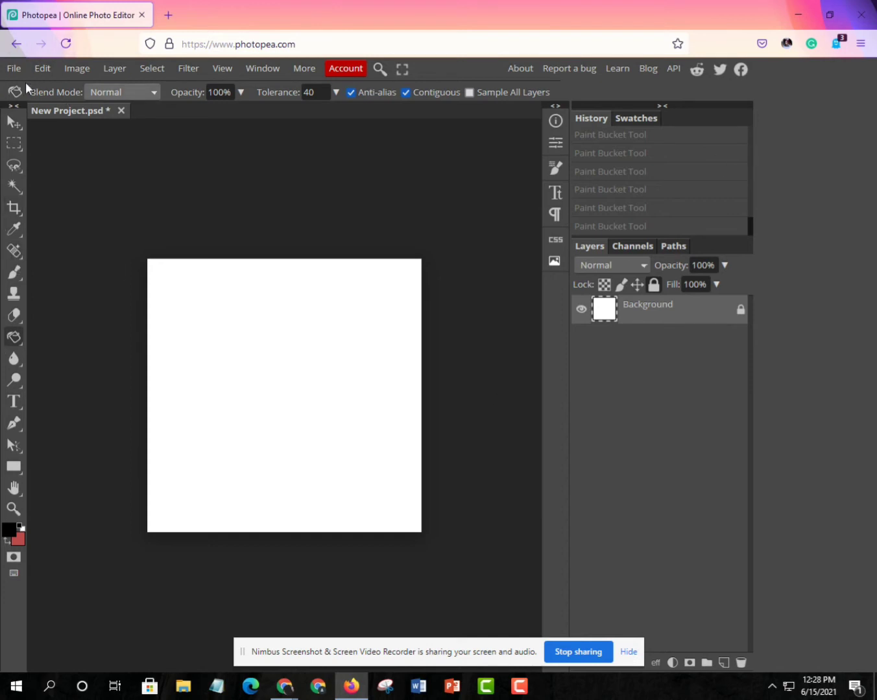
Open logo design.png from the LOGO design folder on the Desktop.
{"action": "left_click", "coordinate": [14, 68]}
{"action": "left_click", "coordinate": [34, 111]}
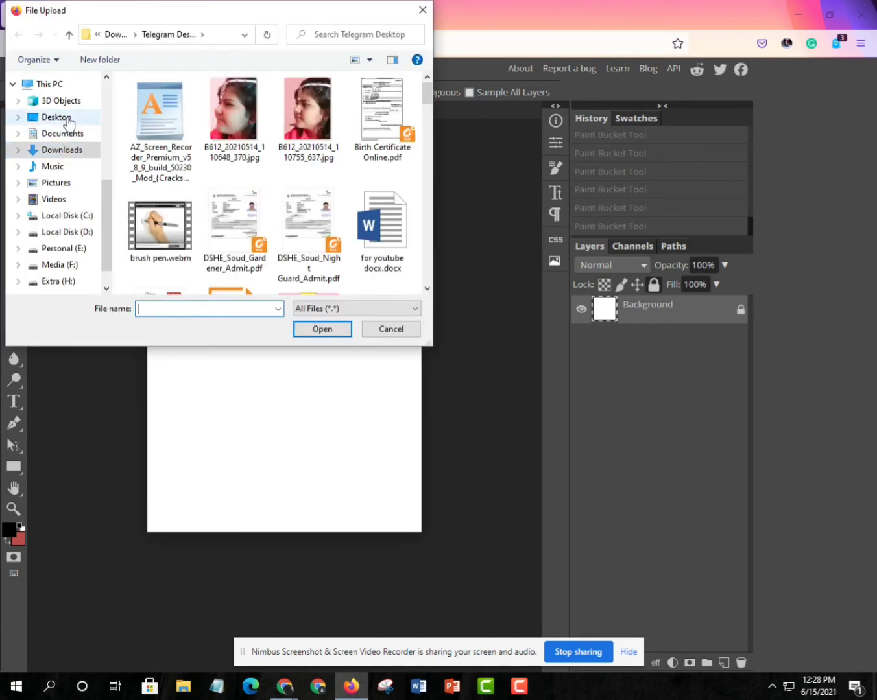
{"action": "left_click", "coordinate": [64, 116]}
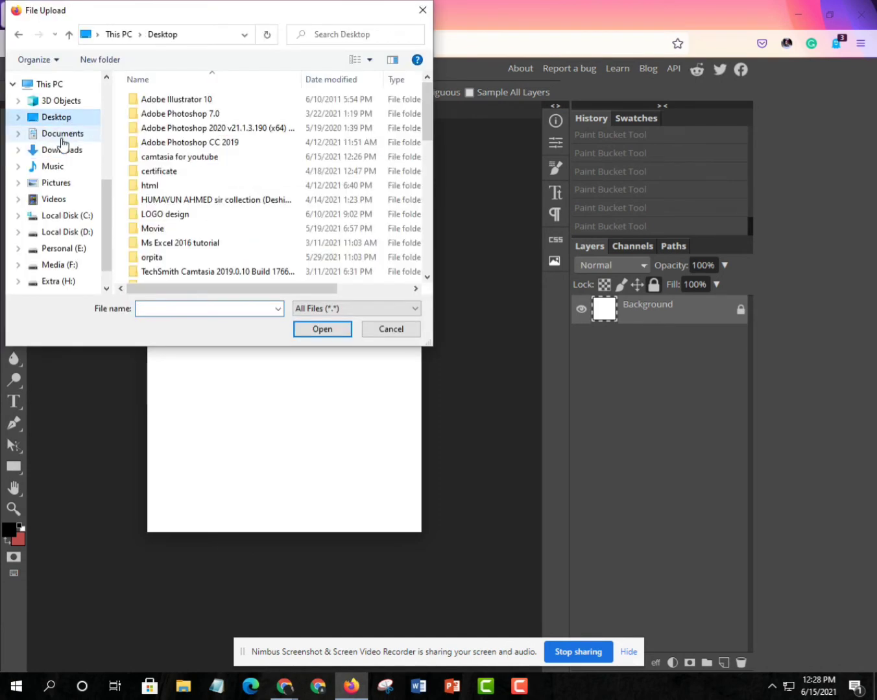
{"action": "left_click", "coordinate": [177, 216]}
{"action": "double_click", "coordinate": [176, 216]}
{"action": "scroll", "coordinate": [195, 214], "scroll_direction": "down", "scroll_amount": 8}
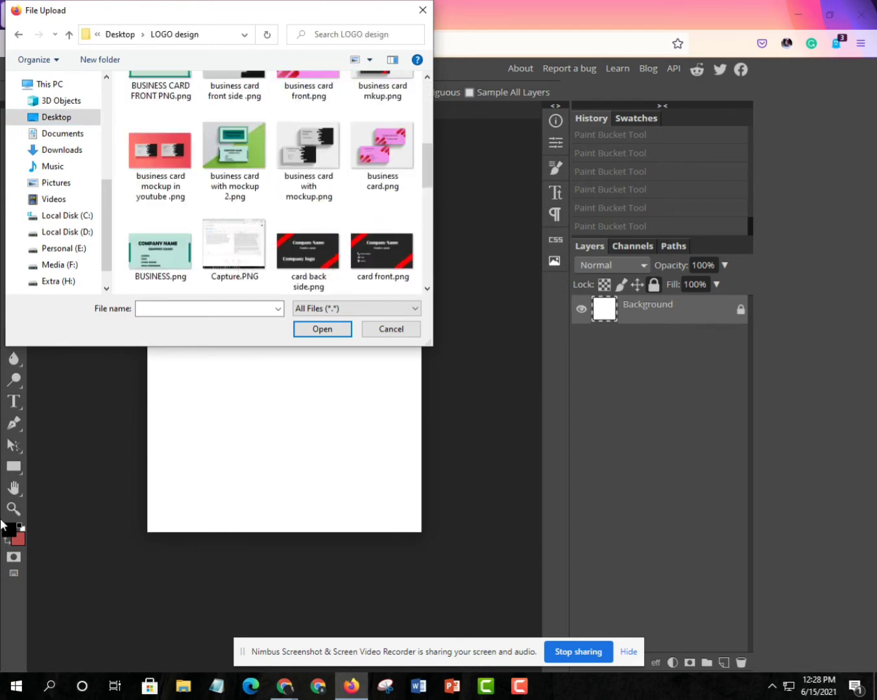
{"action": "scroll", "coordinate": [185, 204], "scroll_direction": "down", "scroll_amount": 5}
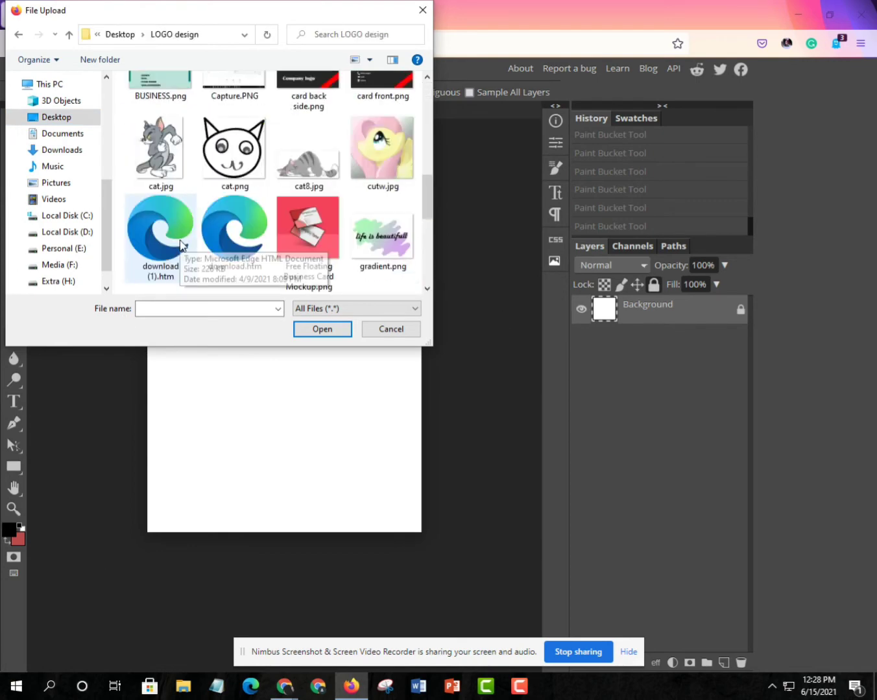
{"action": "scroll", "coordinate": [197, 188], "scroll_direction": "down", "scroll_amount": 3}
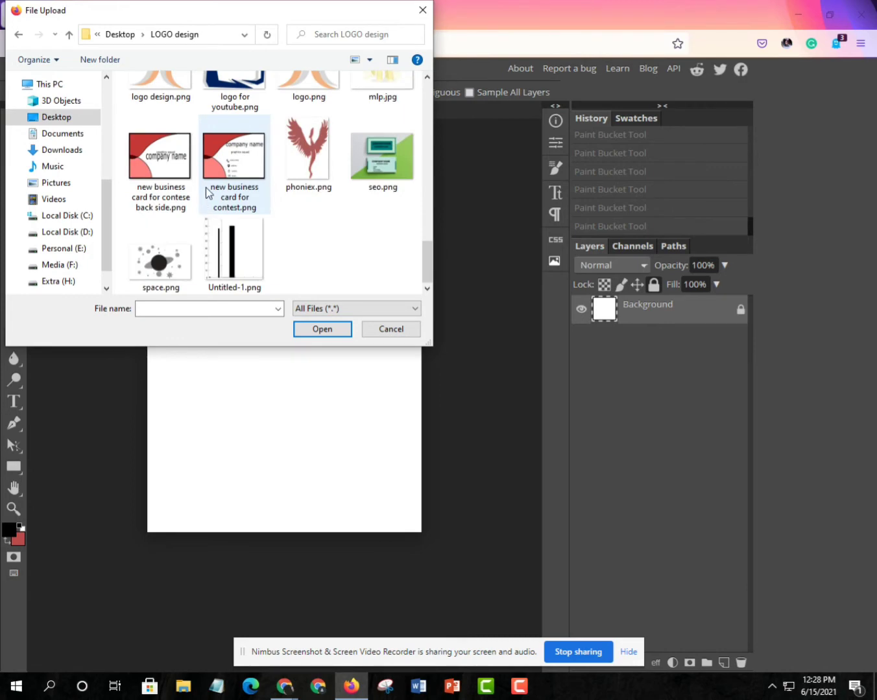
{"action": "scroll", "coordinate": [207, 192], "scroll_direction": "up", "scroll_amount": 2}
{"action": "left_click", "coordinate": [162, 207]}
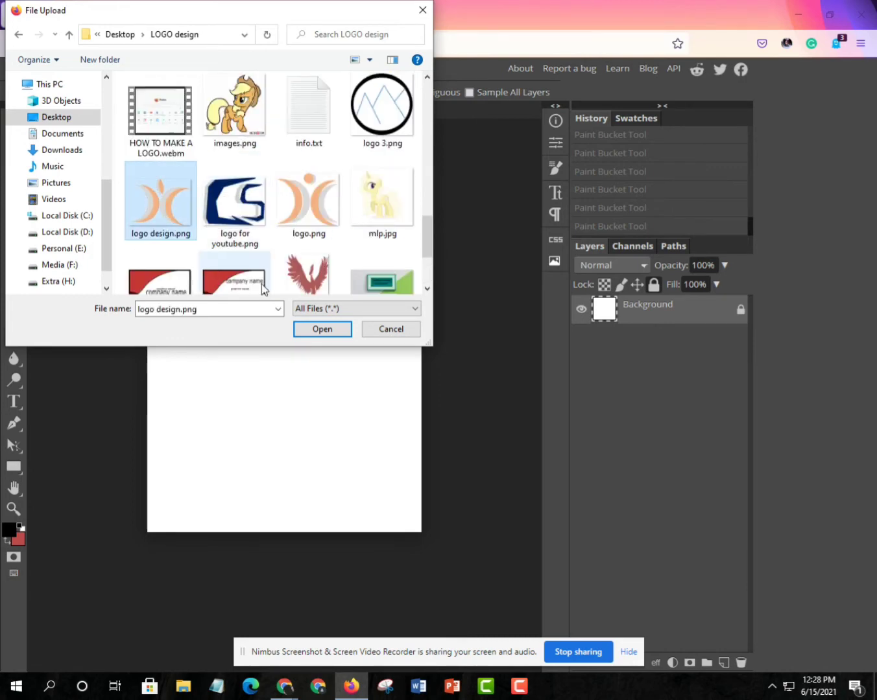
{"action": "left_click", "coordinate": [338, 334]}
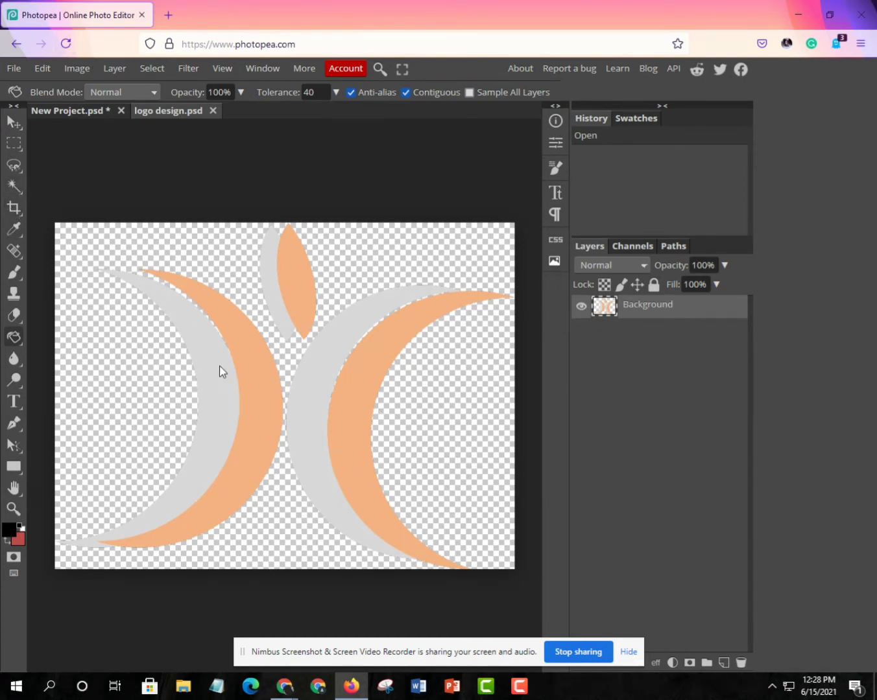
Paint size 15 Spot Healing Brush strokes over the logo's crescents and leaf, and close the logo file without saving.
{"action": "left_click", "coordinate": [14, 250]}
{"action": "left_click_drag", "start_coordinate": [154, 271], "coordinate": [129, 301]}
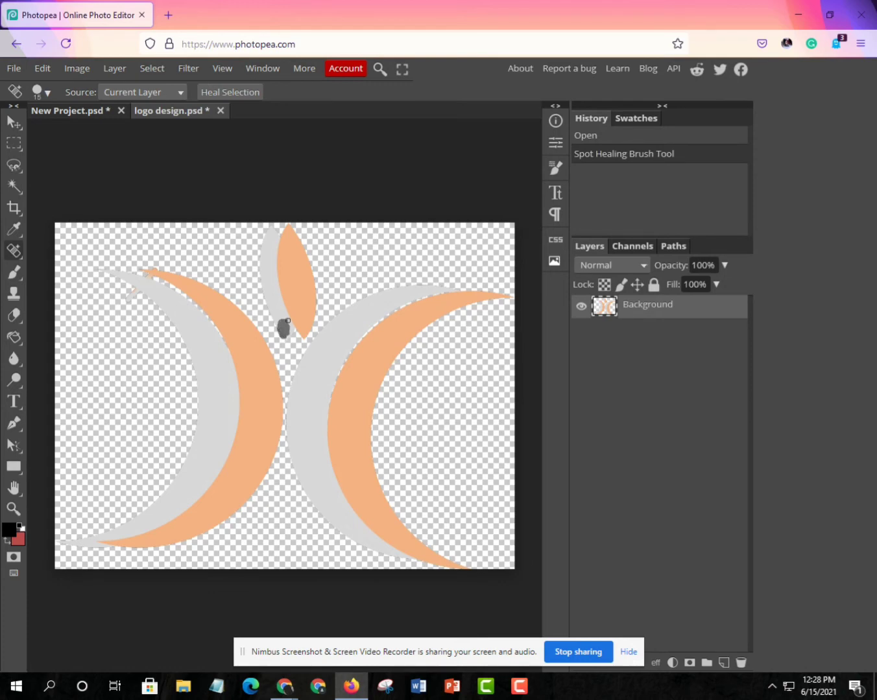
{"action": "left_click_drag", "start_coordinate": [294, 315], "coordinate": [292, 326]}
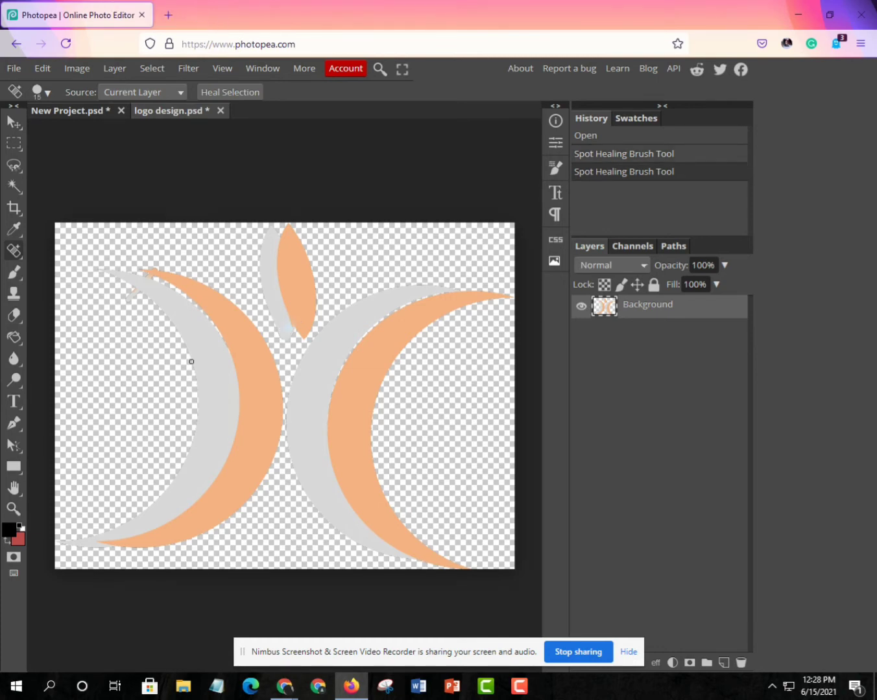
{"action": "mouse_move", "coordinate": [191, 362]}
{"action": "left_mouse_down"}
{"action": "mouse_move", "coordinate": [292, 490]}
{"action": "mouse_move", "coordinate": [291, 508]}
{"action": "mouse_move", "coordinate": [218, 375]}
{"action": "mouse_move", "coordinate": [166, 341]}
{"action": "left_mouse_up"}
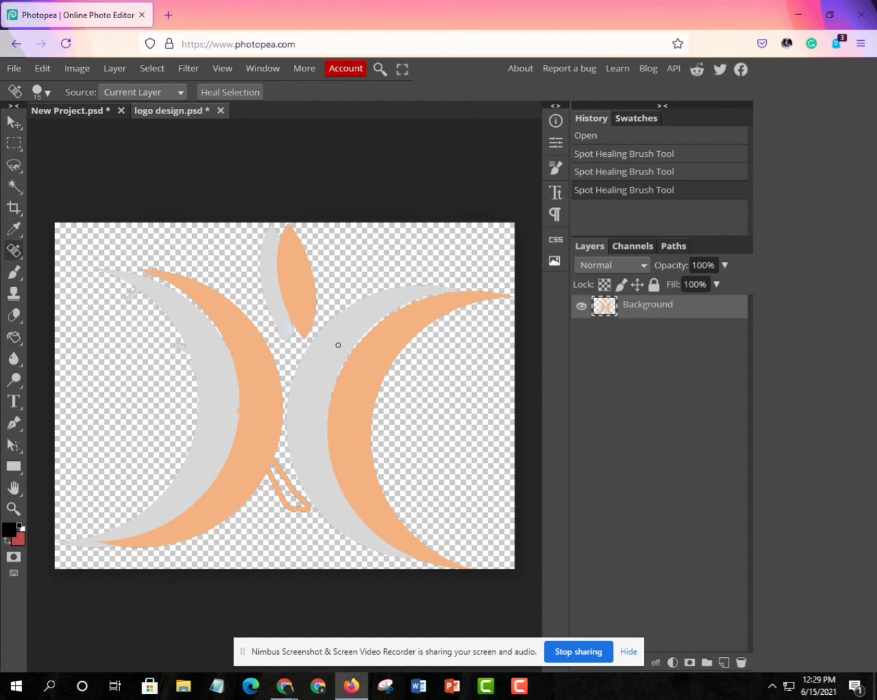
{"action": "left_click_drag", "start_coordinate": [267, 518], "coordinate": [96, 443]}
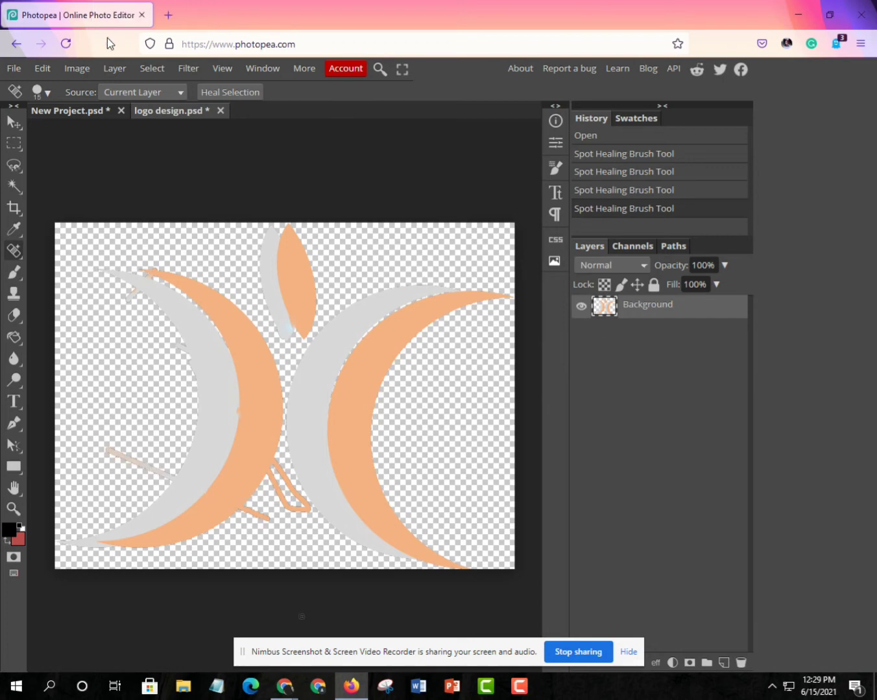
{"action": "left_click", "coordinate": [220, 111]}
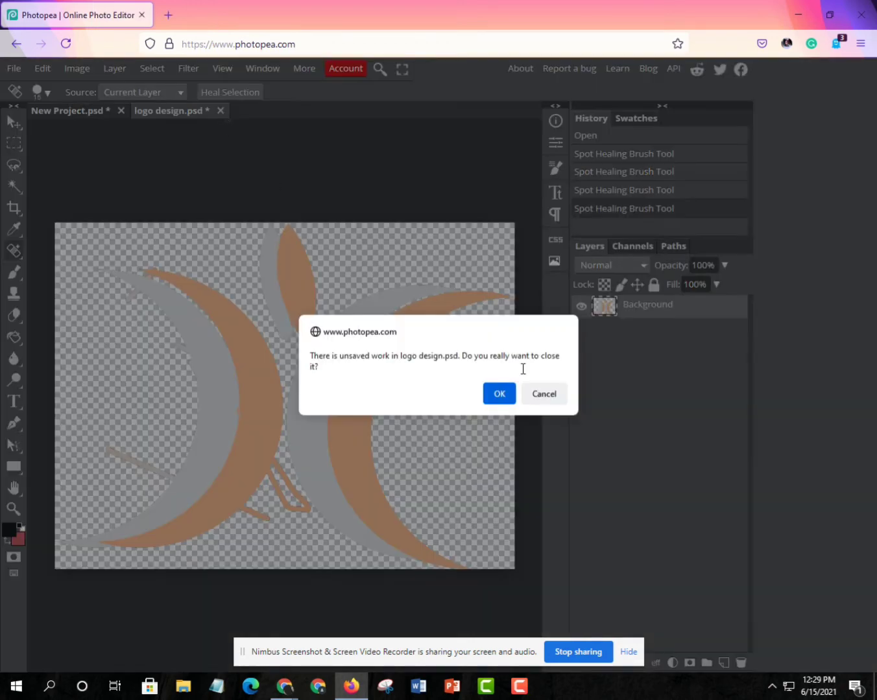
{"action": "left_click", "coordinate": [494, 397]}
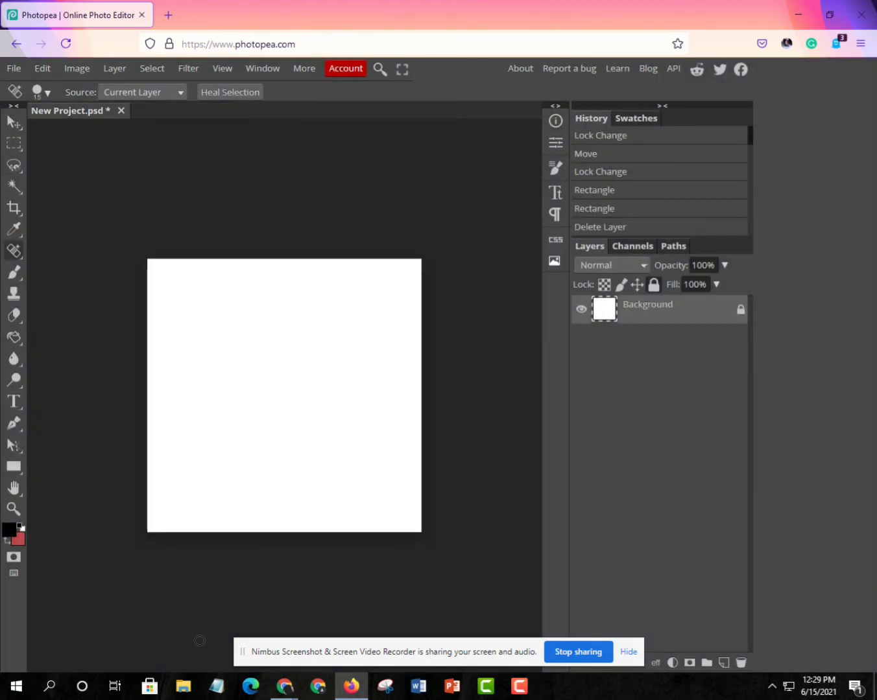
Switch to the Brush tool and add a new empty layer above the locked background.
{"action": "left_click", "coordinate": [13, 270]}
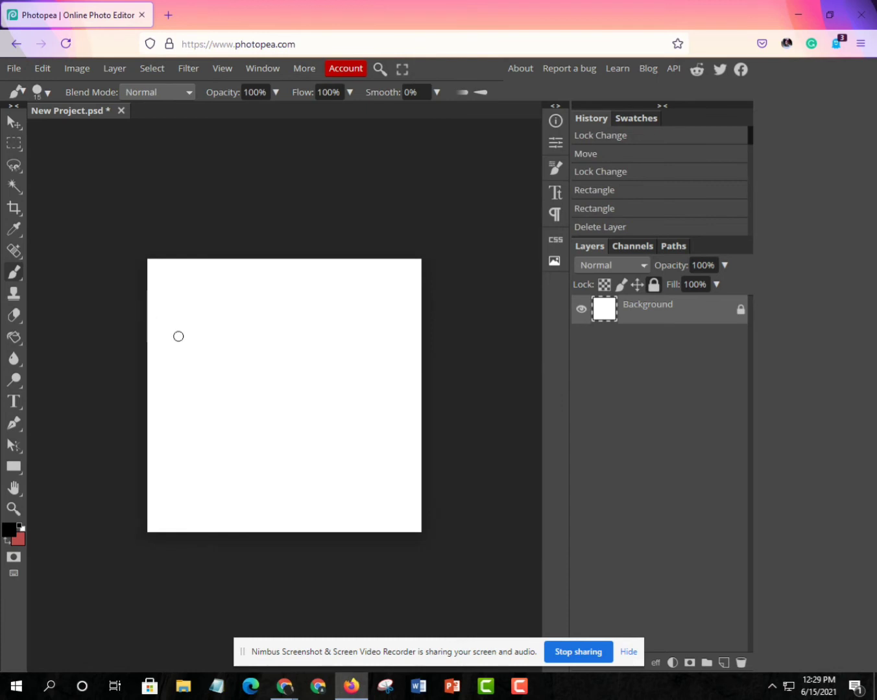
{"action": "left_click", "coordinate": [256, 288]}
{"action": "left_click", "coordinate": [724, 663]}
Paint two black freehand size 15 brush strokes on the new layer, undoing each one after it is drawn.
{"action": "mouse_move", "coordinate": [200, 384]}
{"action": "left_mouse_down"}
{"action": "mouse_move", "coordinate": [287, 328]}
{"action": "mouse_move", "coordinate": [231, 438]}
{"action": "mouse_move", "coordinate": [219, 493]}
{"action": "mouse_move", "coordinate": [304, 408]}
{"action": "mouse_move", "coordinate": [371, 303]}
{"action": "mouse_move", "coordinate": [321, 407]}
{"action": "mouse_move", "coordinate": [315, 492]}
{"action": "mouse_move", "coordinate": [389, 408]}
{"action": "mouse_move", "coordinate": [420, 351]}
{"action": "mouse_move", "coordinate": [422, 327]}
{"action": "mouse_move", "coordinate": [391, 327]}
{"action": "mouse_move", "coordinate": [402, 349]}
{"action": "left_mouse_up"}
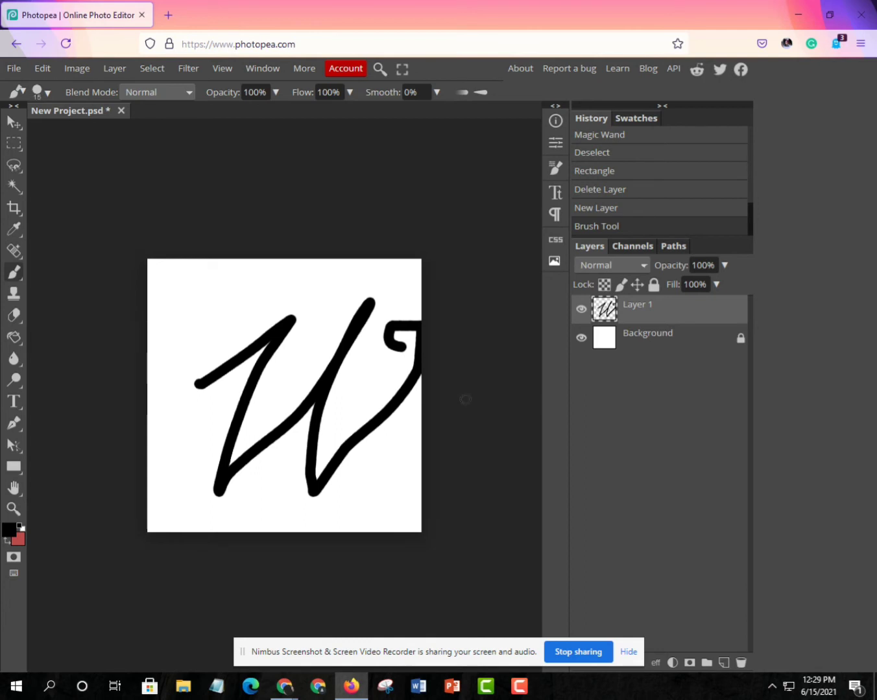
{"action": "key", "text": "ctrl+z"}
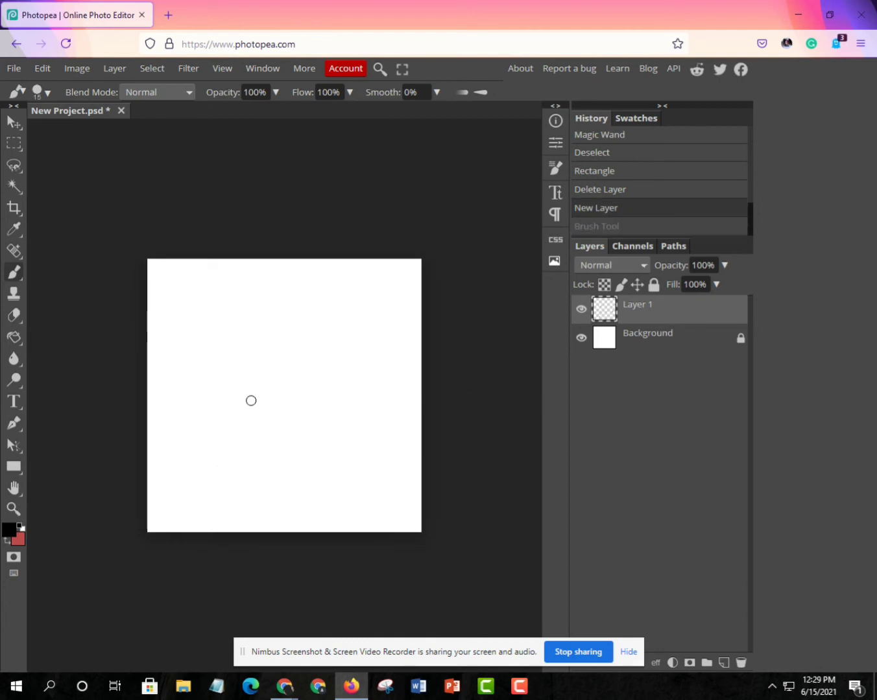
{"action": "mouse_move", "coordinate": [238, 394]}
{"action": "left_mouse_down"}
{"action": "mouse_move", "coordinate": [196, 349]}
{"action": "mouse_move", "coordinate": [219, 488]}
{"action": "mouse_move", "coordinate": [238, 495]}
{"action": "mouse_move", "coordinate": [217, 451]}
{"action": "mouse_move", "coordinate": [236, 437]}
{"action": "mouse_move", "coordinate": [268, 438]}
{"action": "mouse_move", "coordinate": [277, 485]}
{"action": "left_mouse_up"}
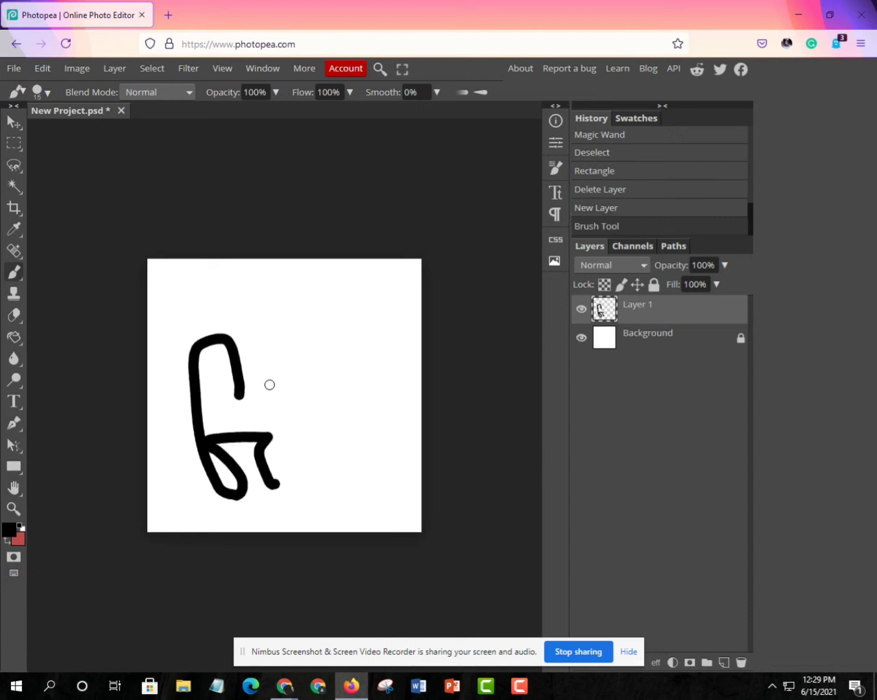
{"action": "key", "text": "ctrl+z"}
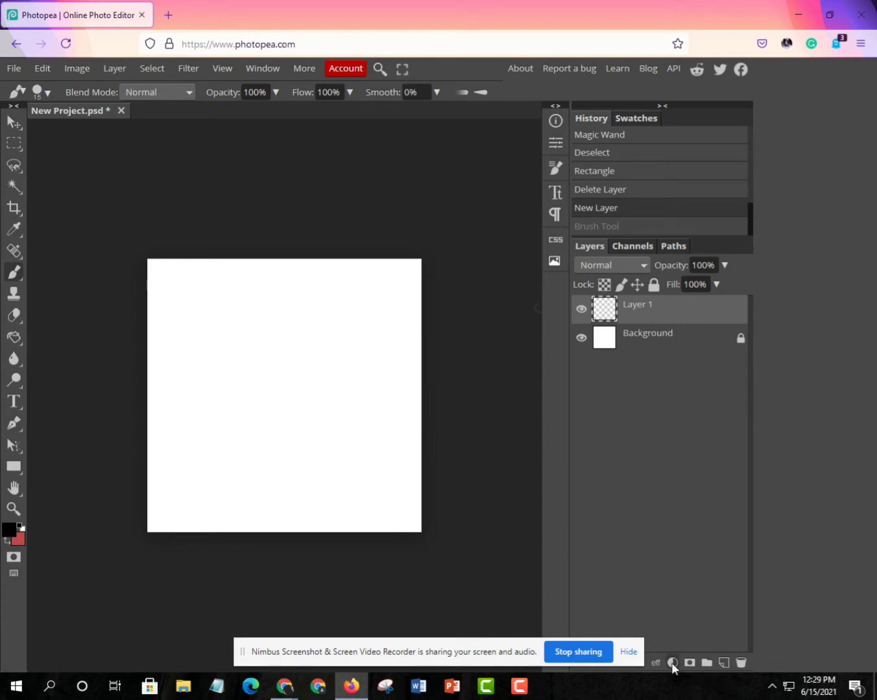
Try to stamp on the empty layer with the Clone Stamp tool.
{"action": "left_click", "coordinate": [629, 652]}
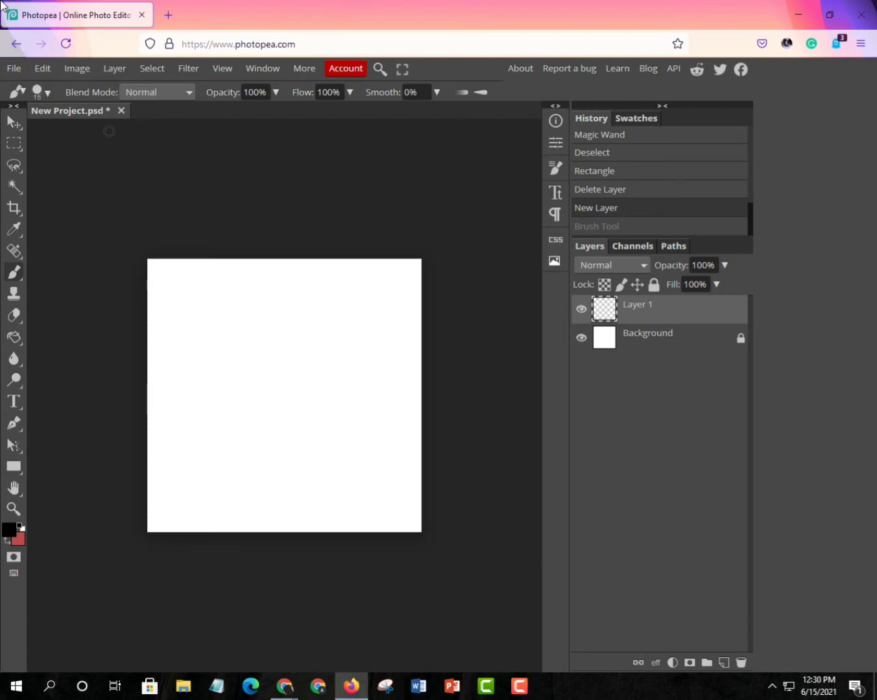
{"action": "left_click", "coordinate": [13, 296]}
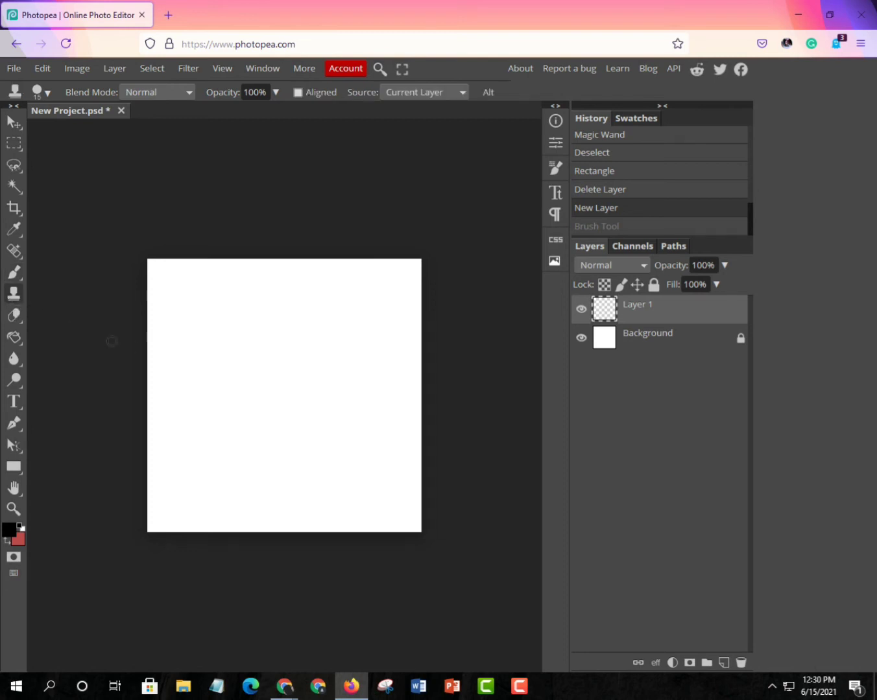
{"action": "left_click", "coordinate": [230, 342]}
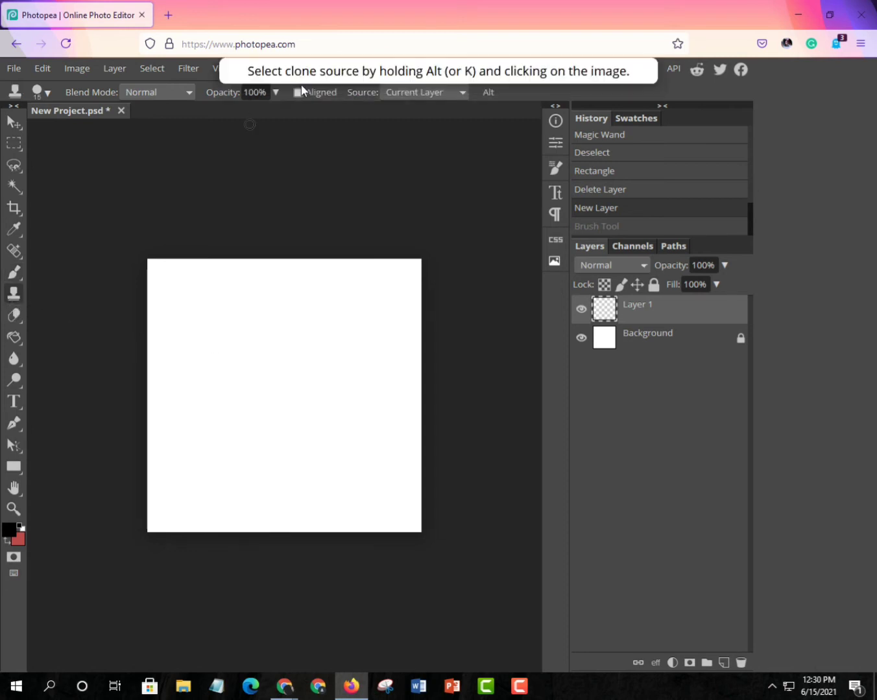
{"action": "left_click", "coordinate": [238, 368]}
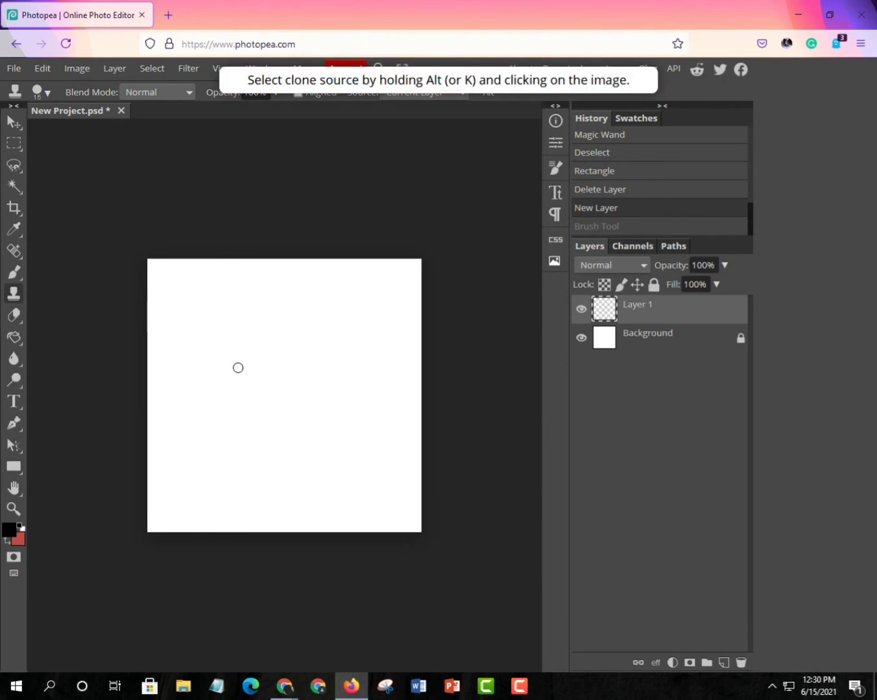
{"action": "left_click", "coordinate": [336, 329]}
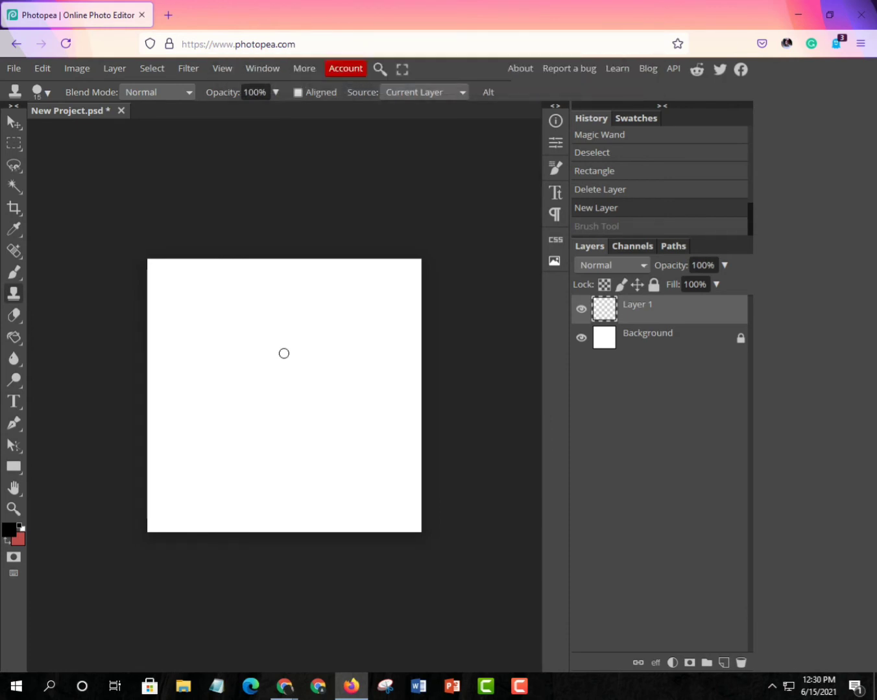
{"action": "left_click", "coordinate": [285, 353]}
Open avacado.png from the LOGO design folder as a separate document.
{"action": "left_click", "coordinate": [12, 68]}
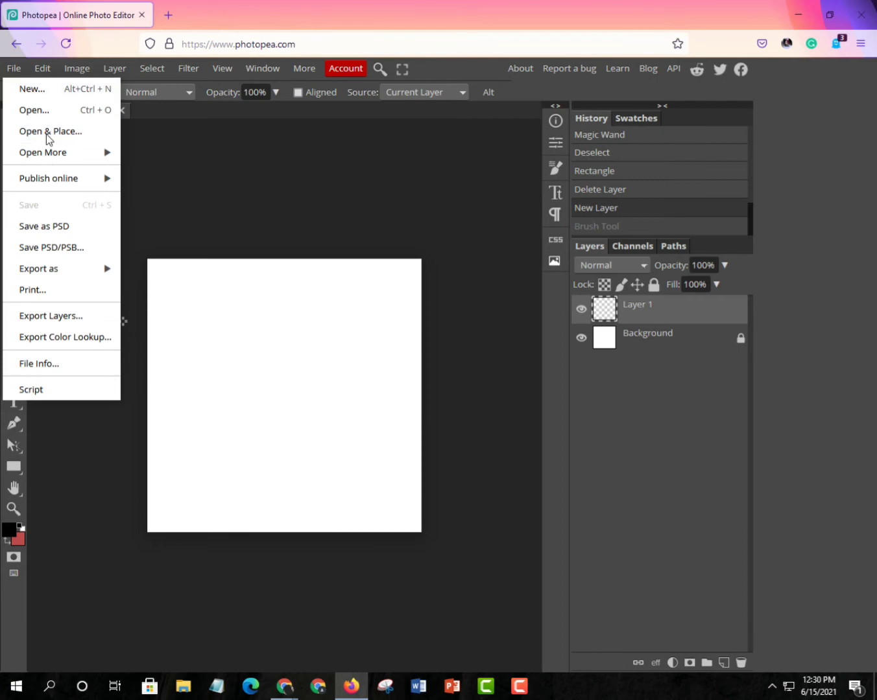
{"action": "left_click", "coordinate": [92, 110]}
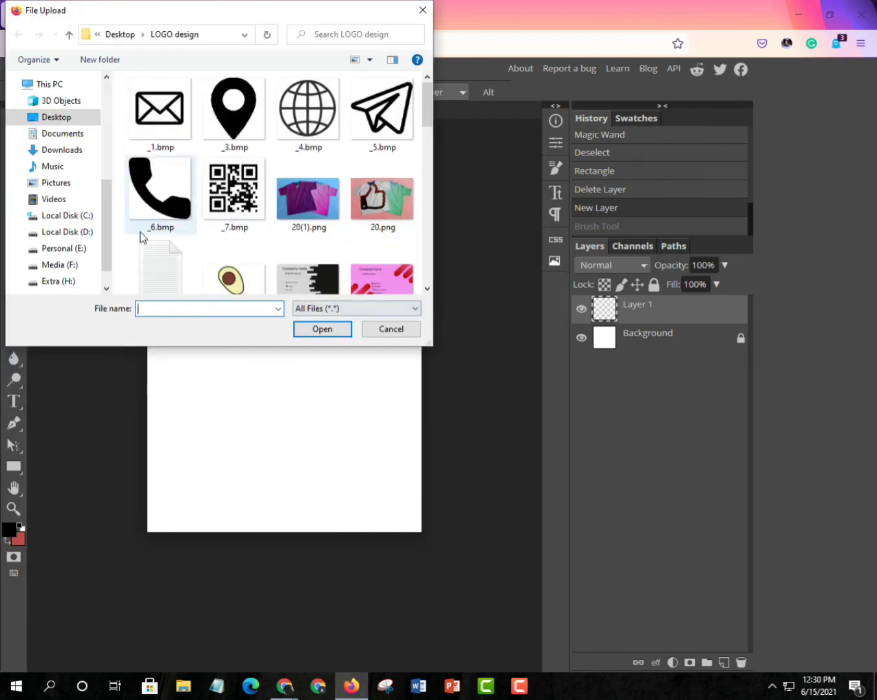
{"action": "scroll", "coordinate": [294, 225], "scroll_direction": "down", "scroll_amount": 2}
{"action": "left_click", "coordinate": [266, 189]}
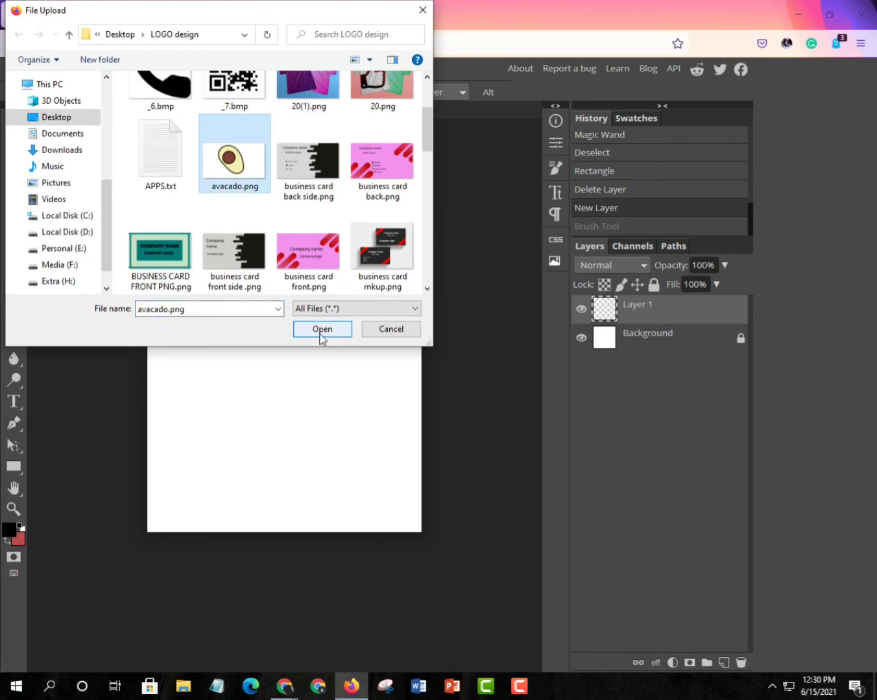
{"action": "left_click", "coordinate": [322, 334]}
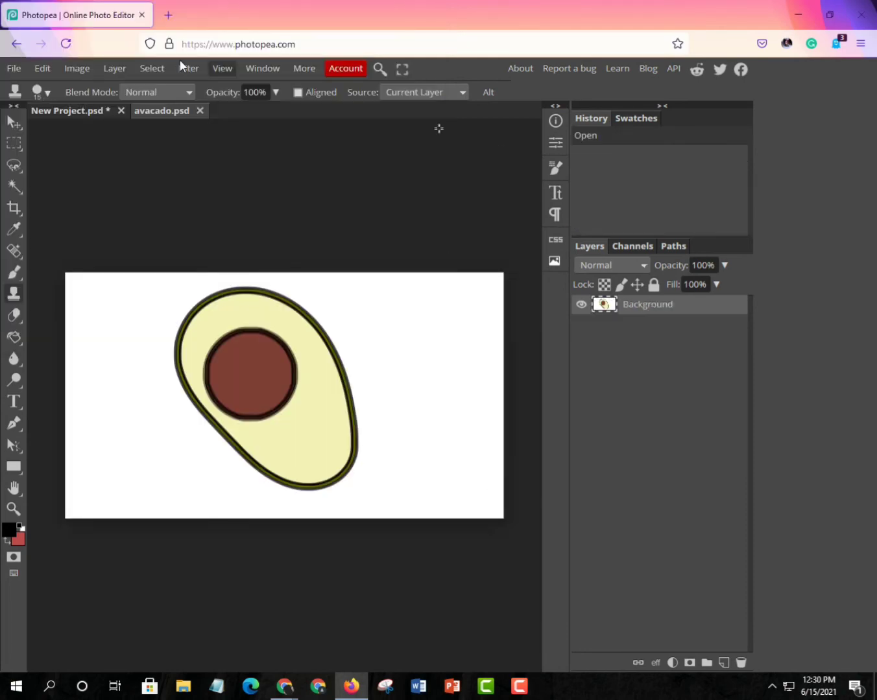
Paint size 15 Clone Stamp strokes across the avocado, its pit and outline, and close the avocado file without saving.
{"action": "left_click", "coordinate": [316, 431]}
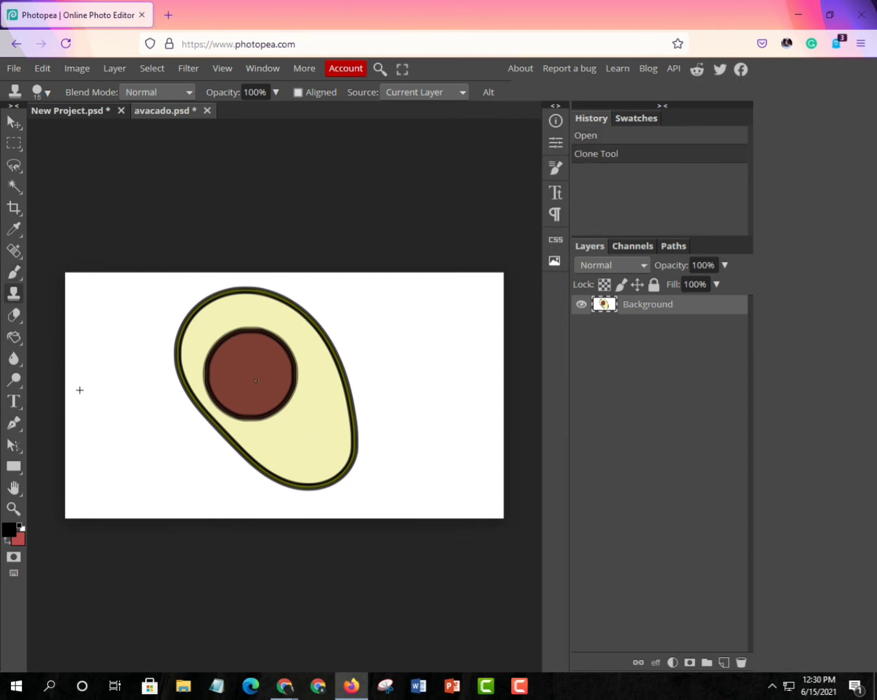
{"action": "left_click", "coordinate": [207, 335]}
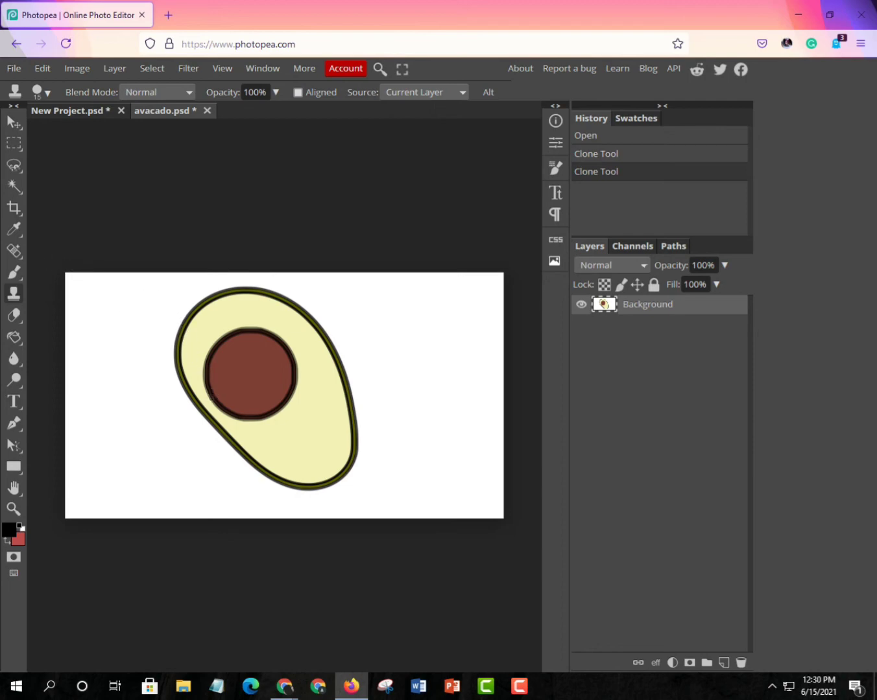
{"action": "left_click_drag", "start_coordinate": [243, 387], "coordinate": [193, 403]}
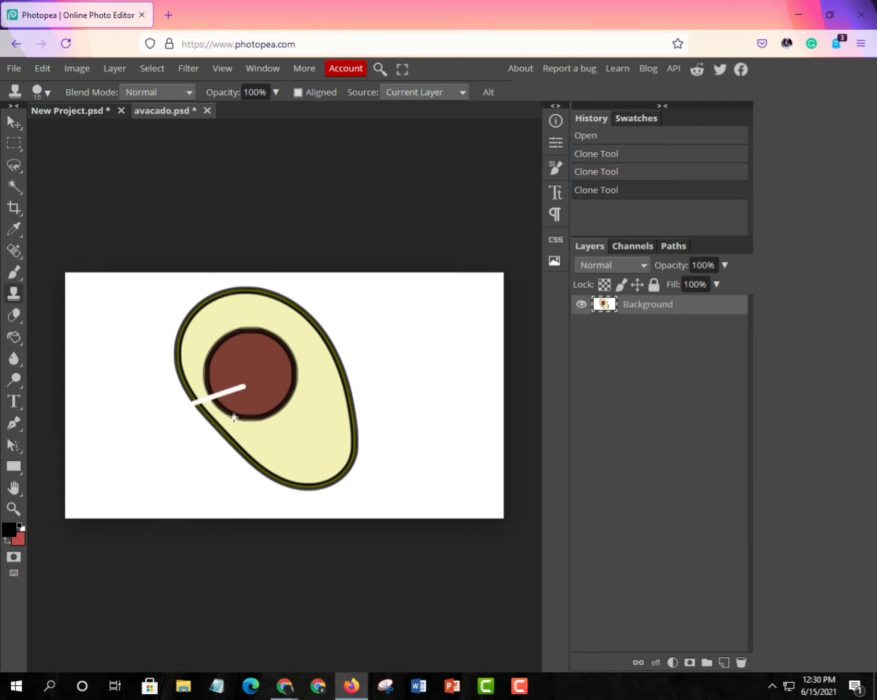
{"action": "left_click_drag", "start_coordinate": [266, 391], "coordinate": [220, 433]}
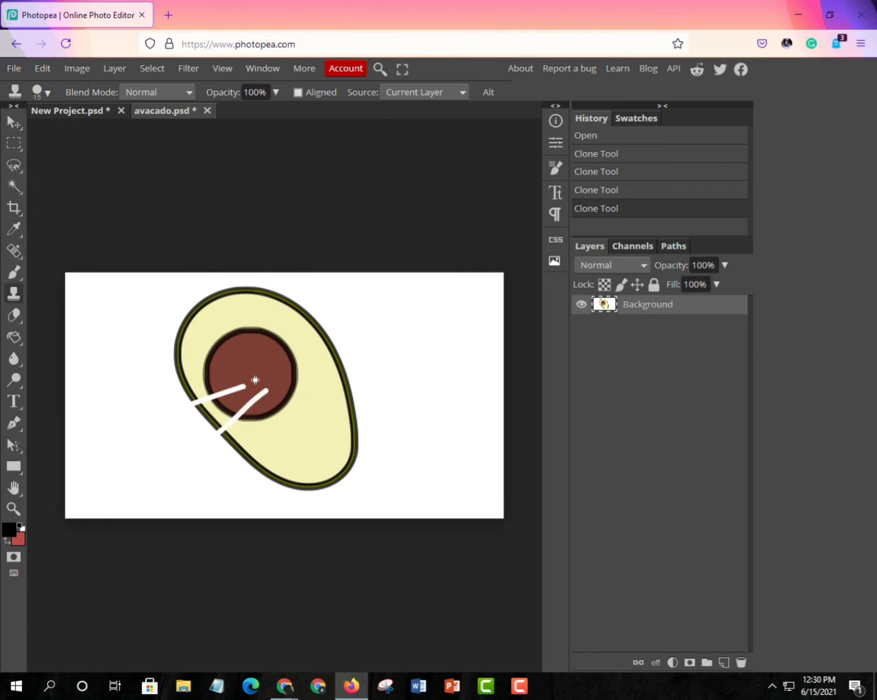
{"action": "mouse_move", "coordinate": [255, 380]}
{"action": "left_mouse_down"}
{"action": "mouse_move", "coordinate": [158, 452]}
{"action": "mouse_move", "coordinate": [255, 382]}
{"action": "mouse_move", "coordinate": [181, 419]}
{"action": "mouse_move", "coordinate": [228, 398]}
{"action": "mouse_move", "coordinate": [290, 349]}
{"action": "mouse_move", "coordinate": [197, 439]}
{"action": "mouse_move", "coordinate": [351, 297]}
{"action": "left_mouse_up"}
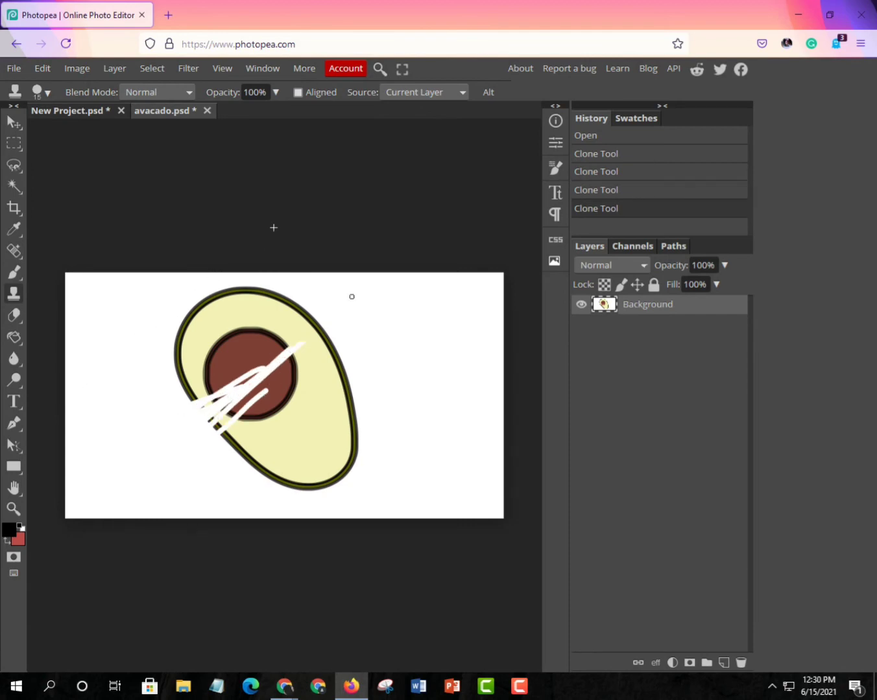
{"action": "left_click_drag", "start_coordinate": [284, 341], "coordinate": [189, 402]}
{"action": "mouse_move", "coordinate": [292, 473]}
{"action": "left_mouse_down"}
{"action": "mouse_move", "coordinate": [392, 387]}
{"action": "mouse_move", "coordinate": [403, 424]}
{"action": "mouse_move", "coordinate": [177, 355]}
{"action": "mouse_move", "coordinate": [406, 370]}
{"action": "left_mouse_up"}
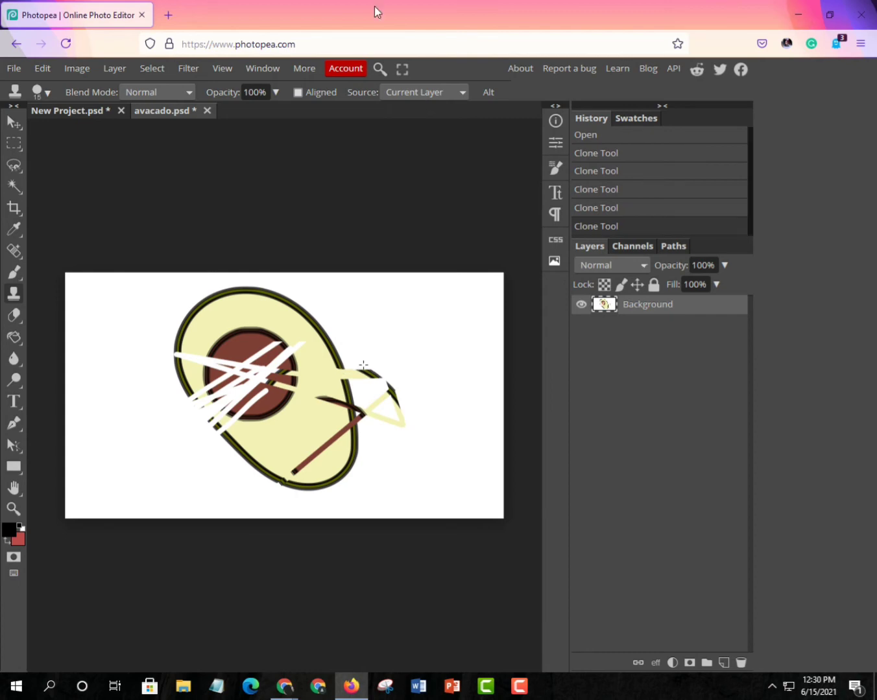
{"action": "left_click_drag", "start_coordinate": [148, 452], "coordinate": [227, 420]}
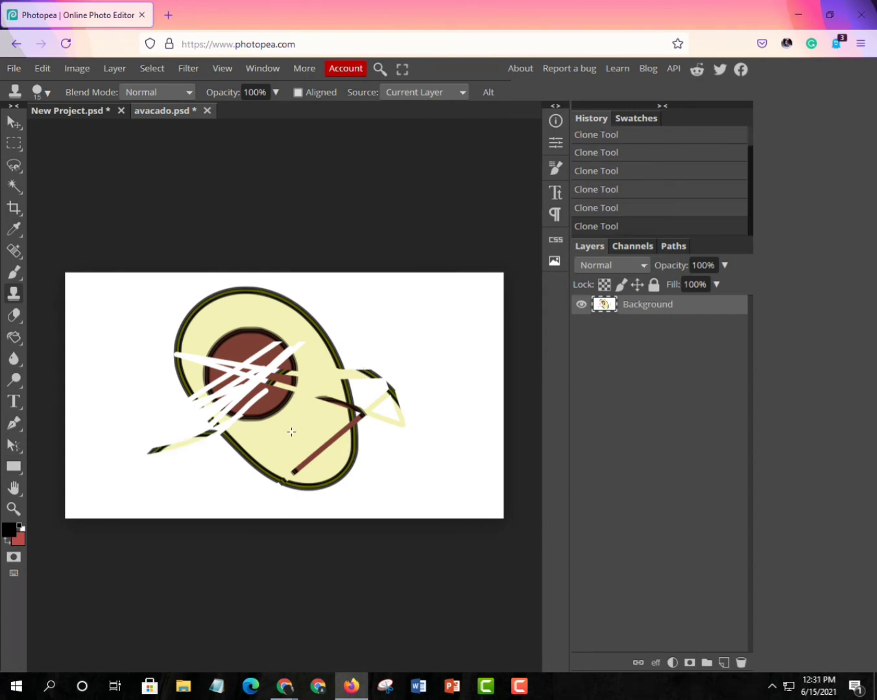
{"action": "left_click_drag", "start_coordinate": [287, 415], "coordinate": [136, 496]}
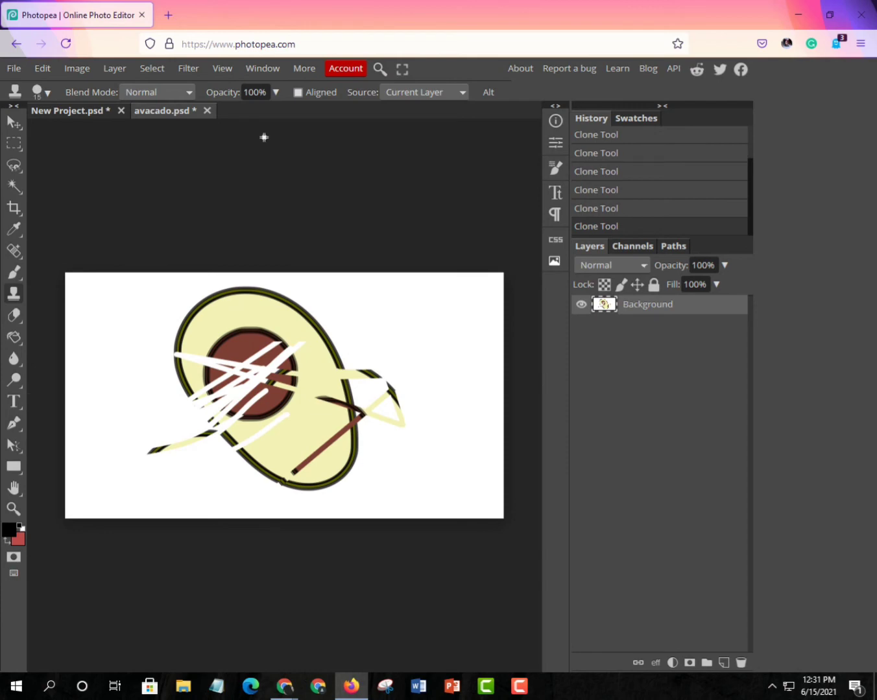
{"action": "left_click", "coordinate": [207, 112]}
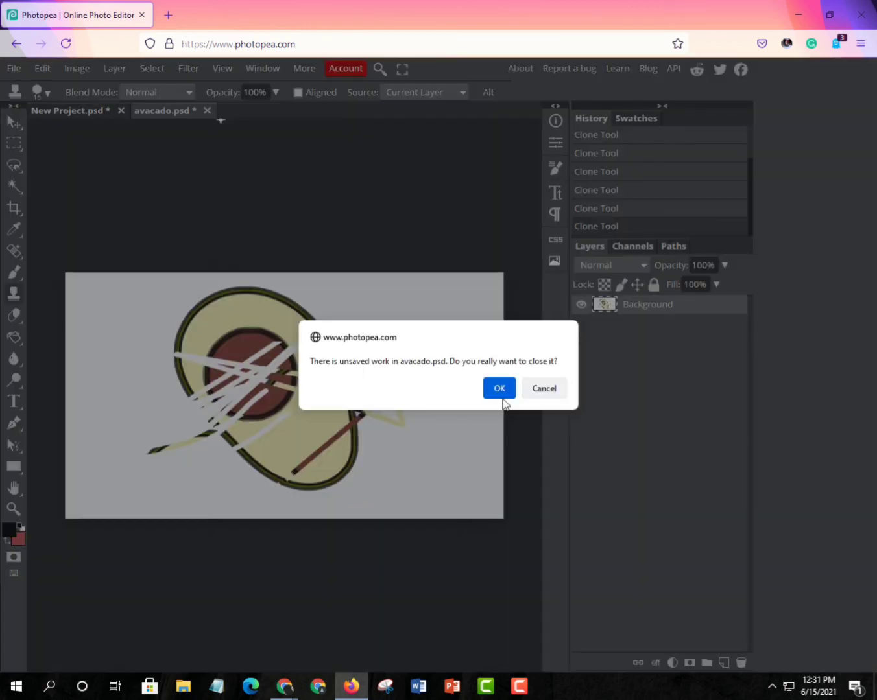
{"action": "left_click", "coordinate": [501, 389]}
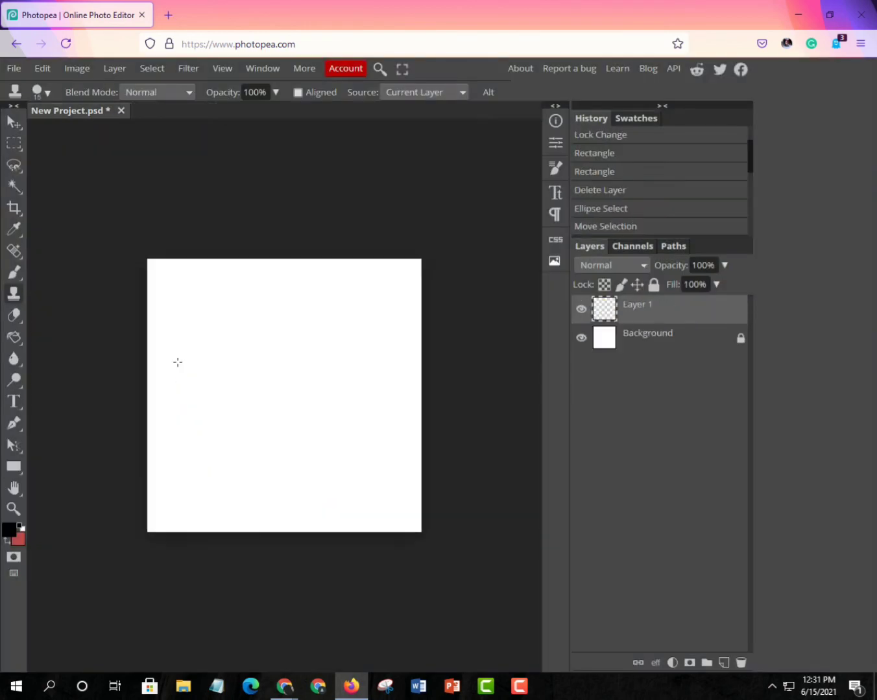
Unlock the Background layer and erase an irregular patch in its upper middle with the size 15 Eraser.
{"action": "left_click", "coordinate": [14, 317]}
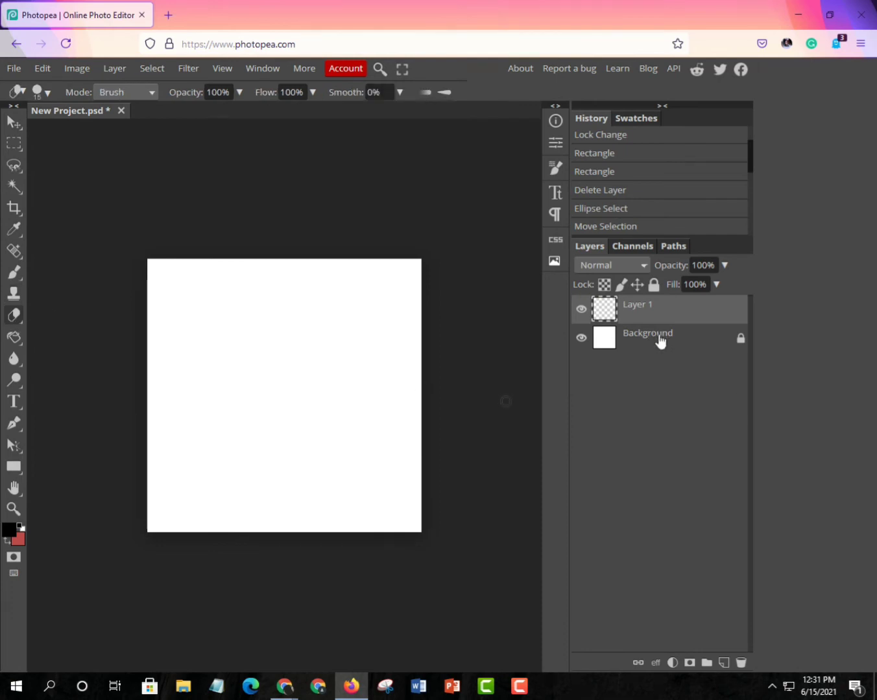
{"action": "left_click", "coordinate": [711, 340]}
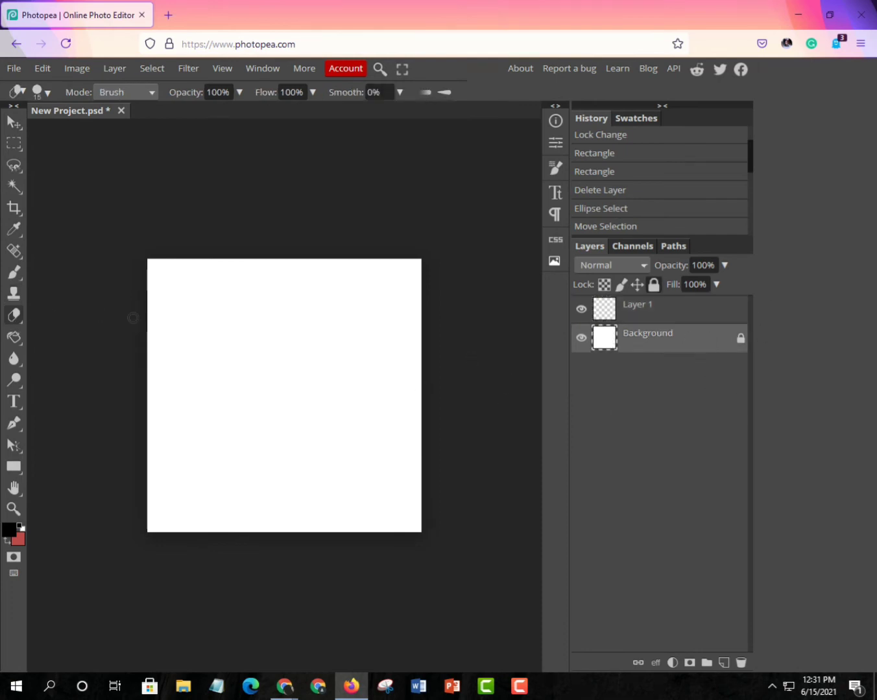
{"action": "left_click", "coordinate": [165, 322]}
{"action": "left_click", "coordinate": [740, 338]}
{"action": "mouse_move", "coordinate": [278, 344]}
{"action": "left_mouse_down"}
{"action": "mouse_move", "coordinate": [280, 402]}
{"action": "mouse_move", "coordinate": [321, 322]}
{"action": "mouse_move", "coordinate": [247, 406]}
{"action": "mouse_move", "coordinate": [260, 395]}
{"action": "mouse_move", "coordinate": [226, 241]}
{"action": "mouse_move", "coordinate": [251, 284]}
{"action": "mouse_move", "coordinate": [289, 304]}
{"action": "mouse_move", "coordinate": [242, 346]}
{"action": "mouse_move", "coordinate": [251, 364]}
{"action": "mouse_move", "coordinate": [286, 307]}
{"action": "mouse_move", "coordinate": [231, 281]}
{"action": "mouse_move", "coordinate": [215, 299]}
{"action": "left_mouse_up"}
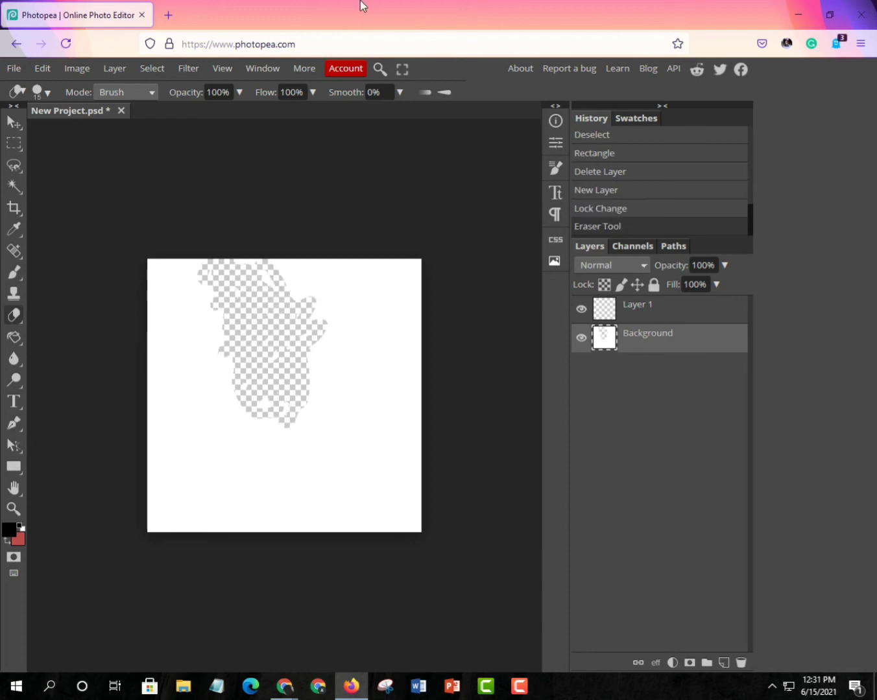
Undo the eraser stroke and the unlocking of the Background layer.
{"action": "key", "text": "ctrl+z"}
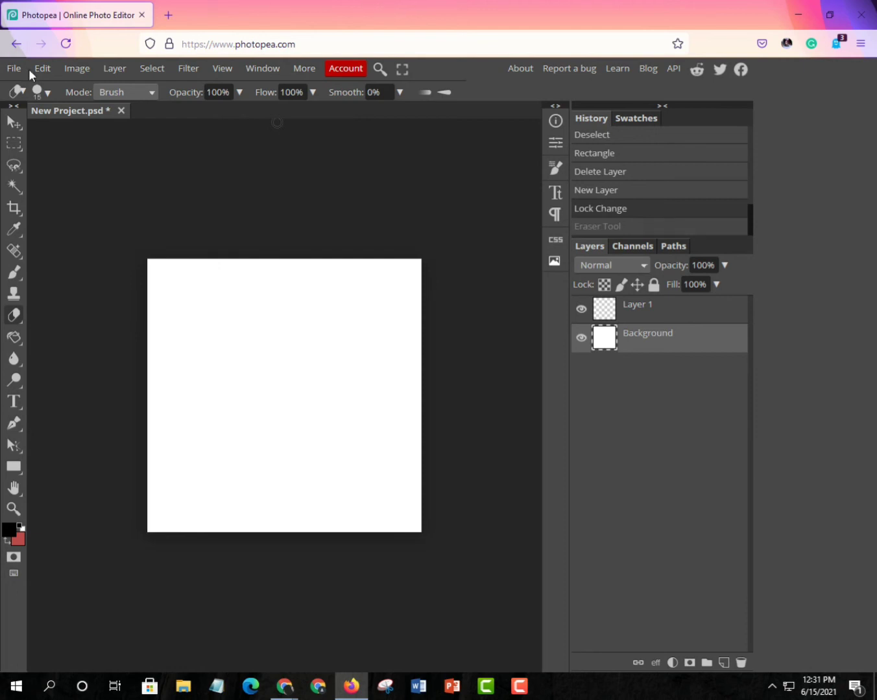
{"action": "left_click", "coordinate": [46, 67]}
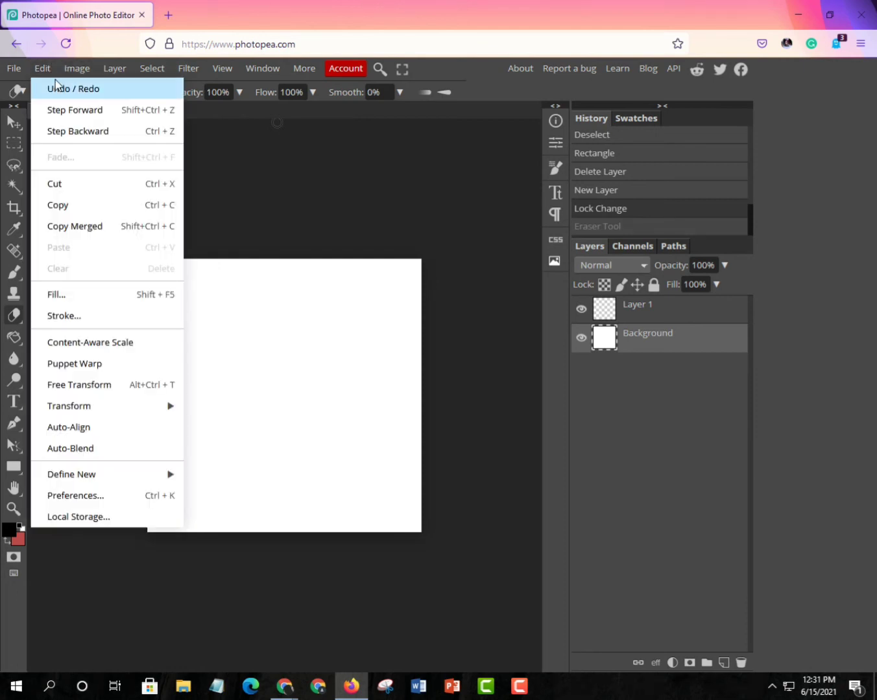
{"action": "left_click", "coordinate": [56, 87]}
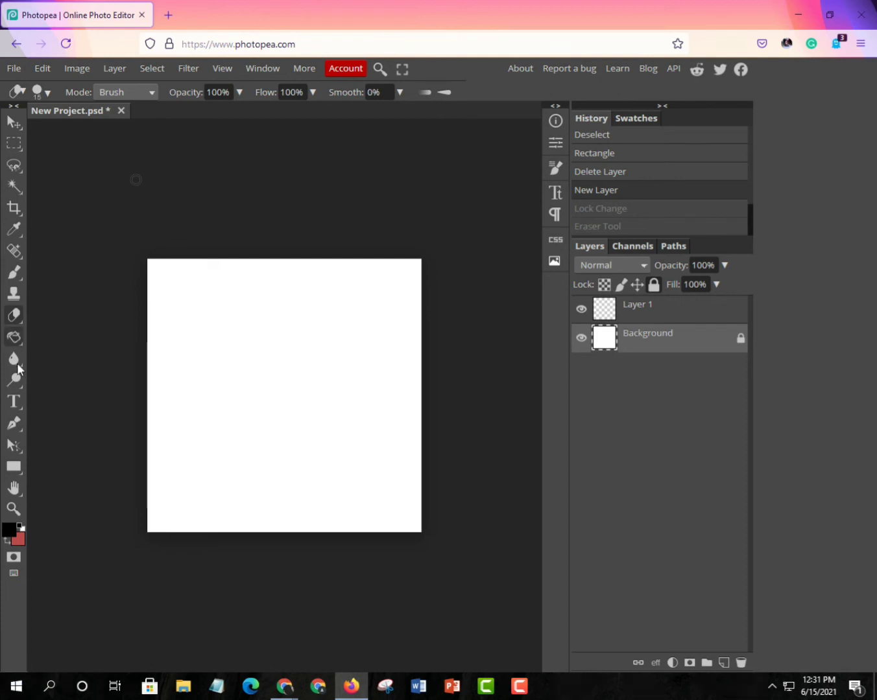
Fill Layer 1 with black using the Paint Bucket tool.
{"action": "left_click", "coordinate": [14, 338]}
{"action": "left_click", "coordinate": [311, 392]}
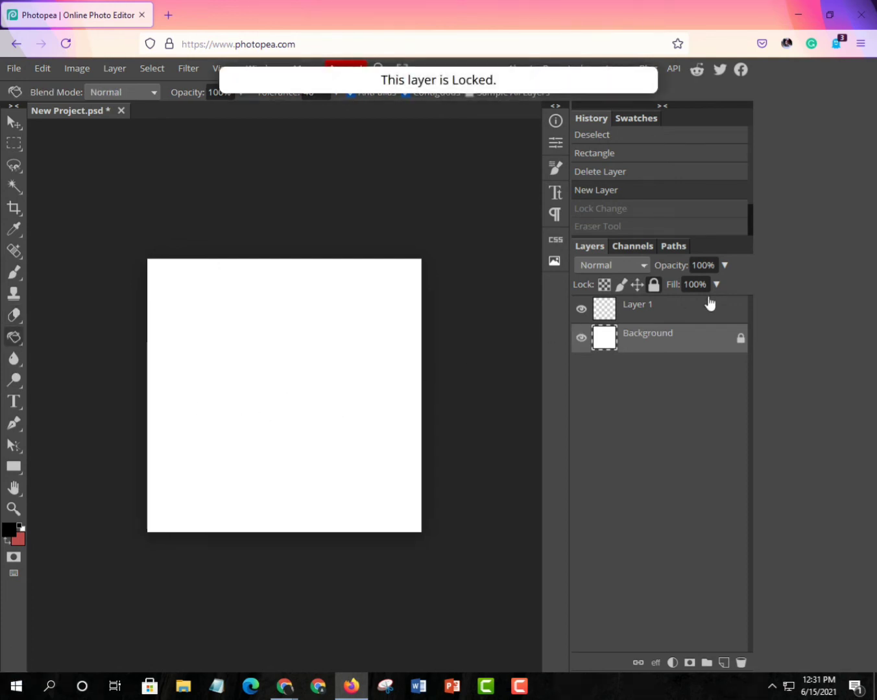
{"action": "left_click", "coordinate": [710, 303]}
{"action": "left_click", "coordinate": [296, 420]}
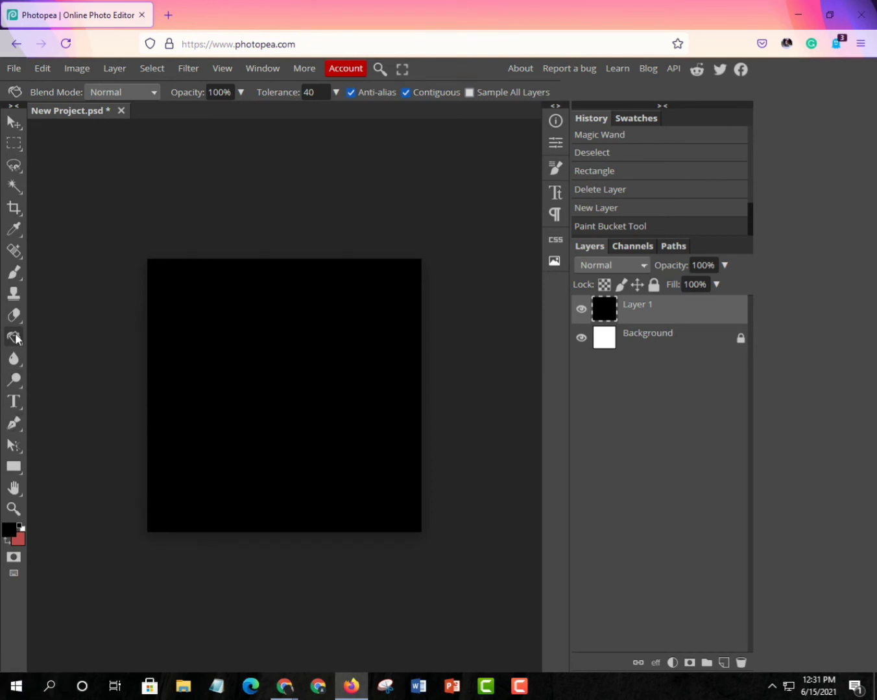
Switch to the Blur tool and open avacado.png from the LOGO design folder.
{"action": "left_click", "coordinate": [14, 358]}
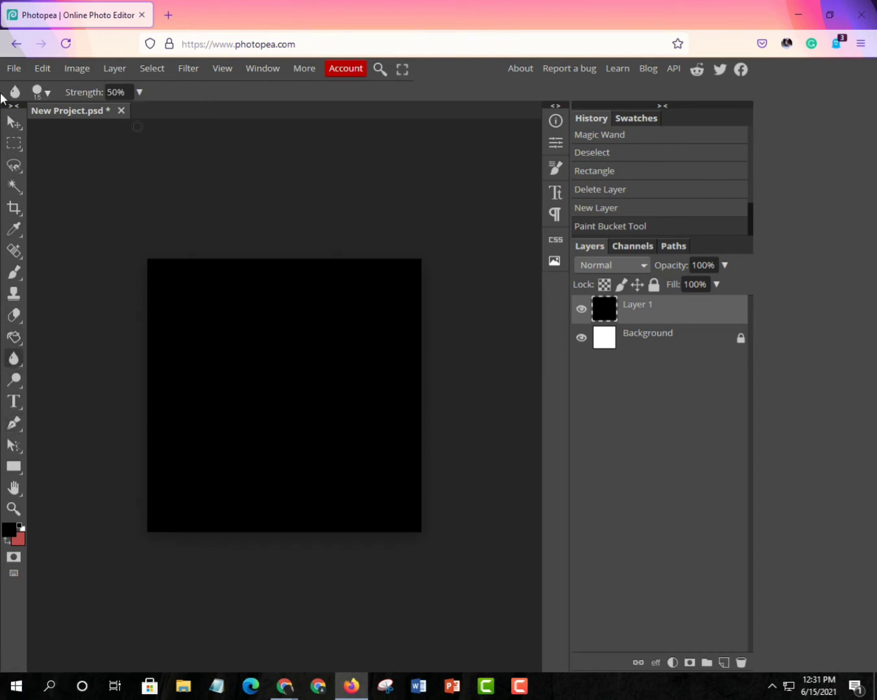
{"action": "left_click", "coordinate": [13, 69]}
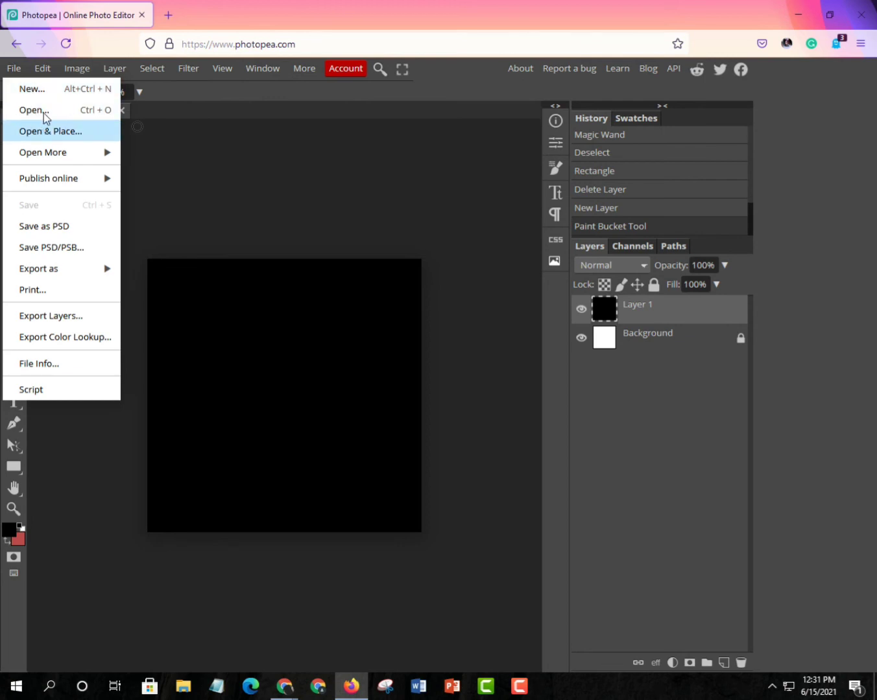
{"action": "left_click", "coordinate": [44, 112]}
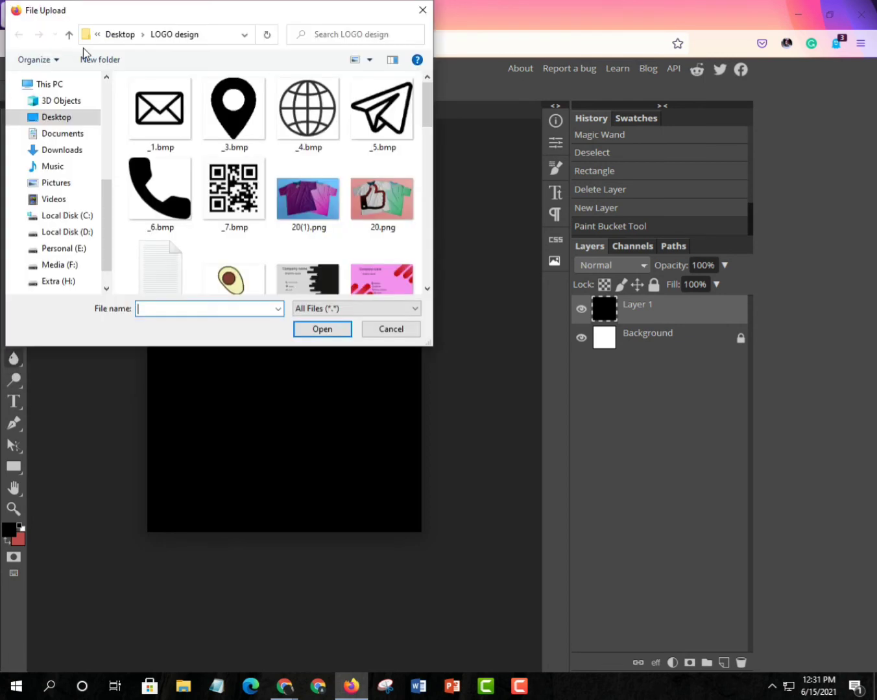
{"action": "left_click", "coordinate": [257, 290]}
{"action": "left_click", "coordinate": [316, 333]}
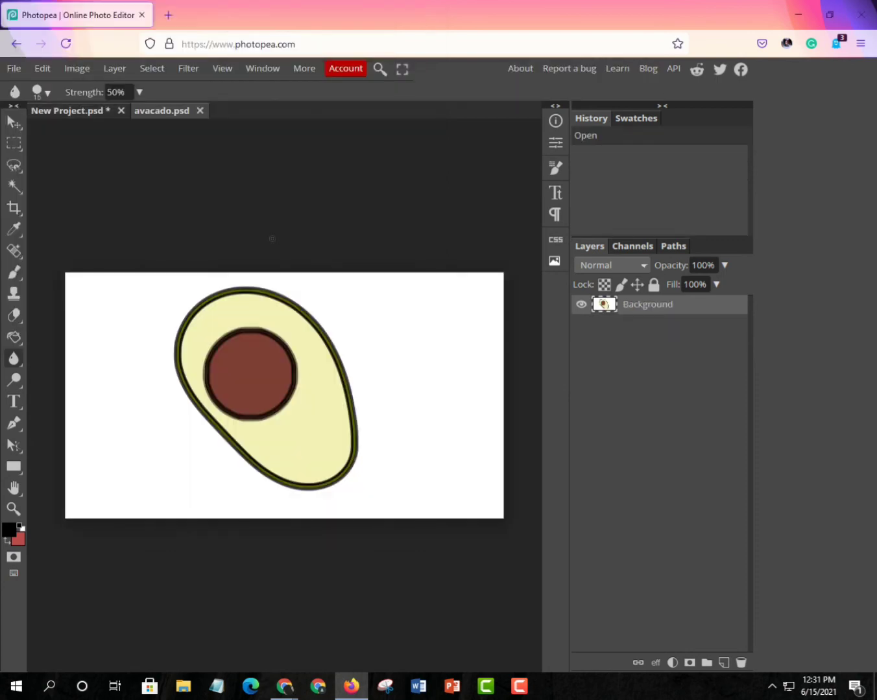
Blur the pit's edge at brush size 15, and the avocado's outline and pit at size 310 px with 23% hardness, keeping 50% strength.
{"action": "left_click", "coordinate": [281, 351]}
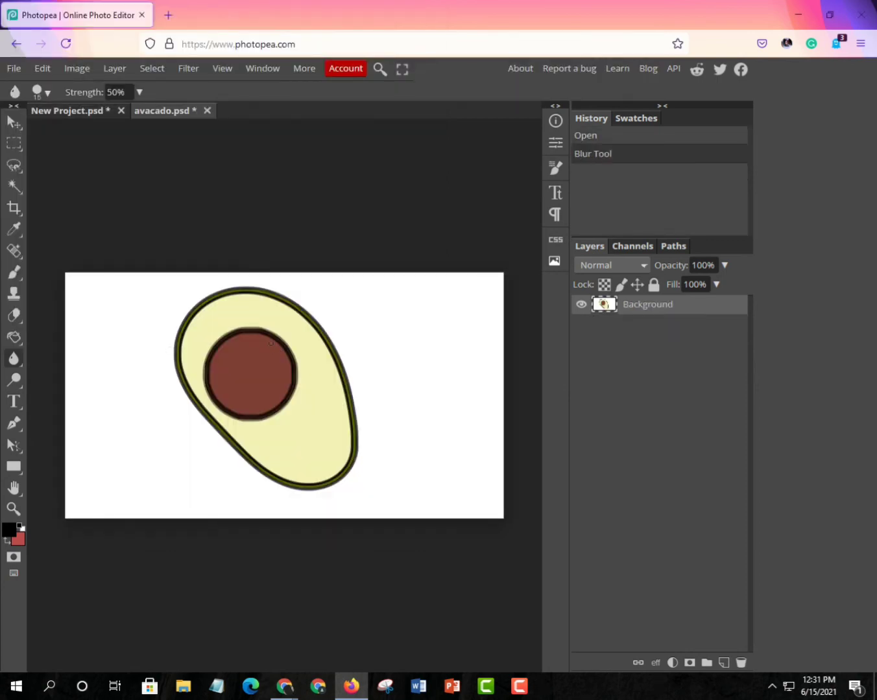
{"action": "left_click", "coordinate": [213, 356]}
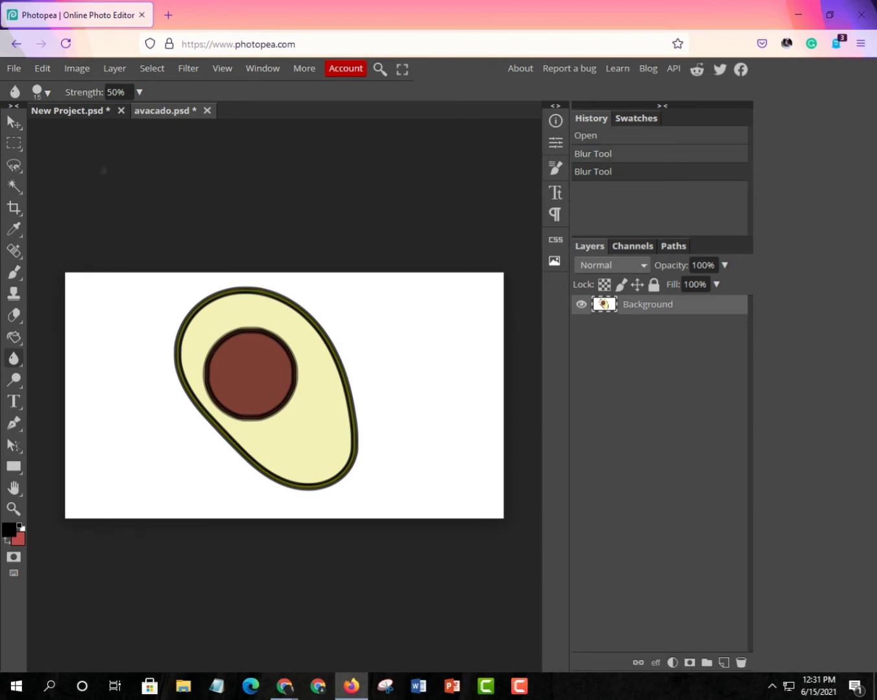
{"action": "left_click", "coordinate": [42, 92]}
{"action": "mouse_move", "coordinate": [137, 130]}
{"action": "left_mouse_down"}
{"action": "mouse_move", "coordinate": [174, 130]}
{"action": "mouse_move", "coordinate": [168, 162]}
{"action": "mouse_move", "coordinate": [133, 162]}
{"action": "left_mouse_up"}
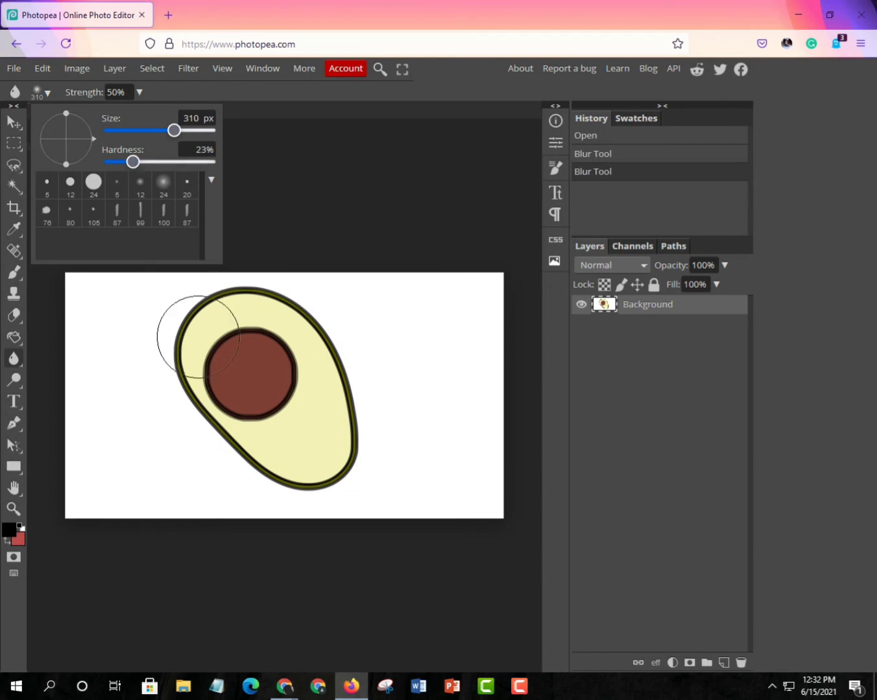
{"action": "mouse_move", "coordinate": [199, 337]}
{"action": "left_mouse_down"}
{"action": "mouse_move", "coordinate": [231, 310]}
{"action": "mouse_move", "coordinate": [167, 415]}
{"action": "mouse_move", "coordinate": [202, 387]}
{"action": "left_mouse_up"}
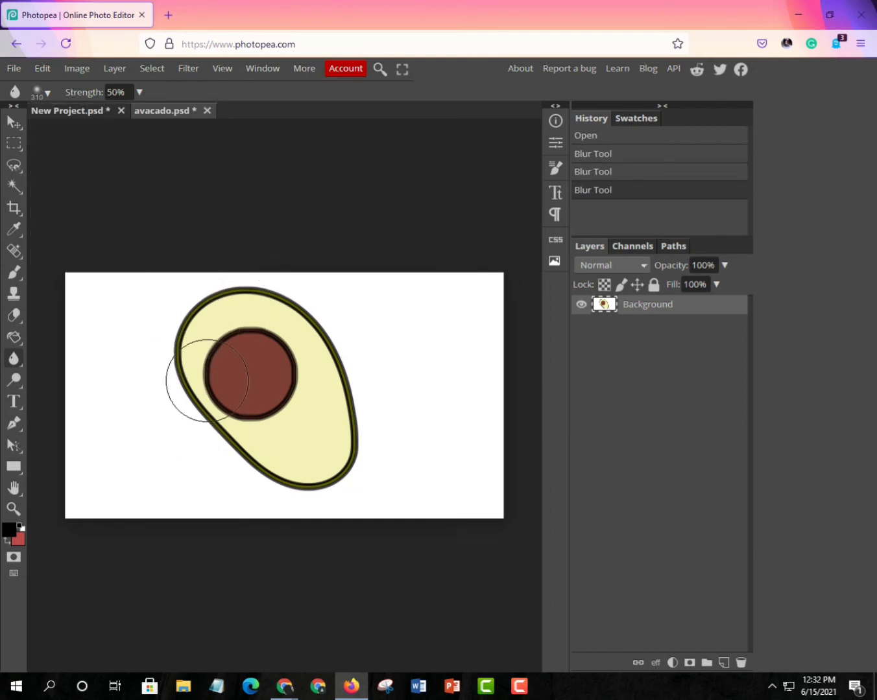
{"action": "left_click", "coordinate": [209, 379]}
{"action": "left_click", "coordinate": [229, 431]}
{"action": "left_click", "coordinate": [238, 421]}
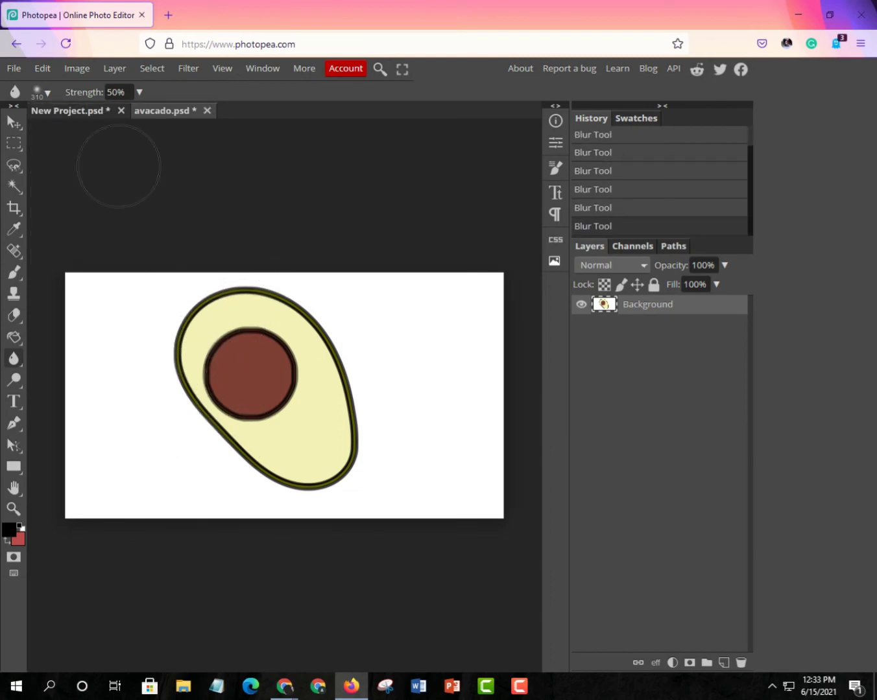
Blur around the avocado pit with a harder size 310 brush and close the avocado file without saving.
{"action": "left_click", "coordinate": [47, 92]}
{"action": "left_click_drag", "start_coordinate": [133, 163], "coordinate": [200, 161]}
{"action": "left_click", "coordinate": [273, 310]}
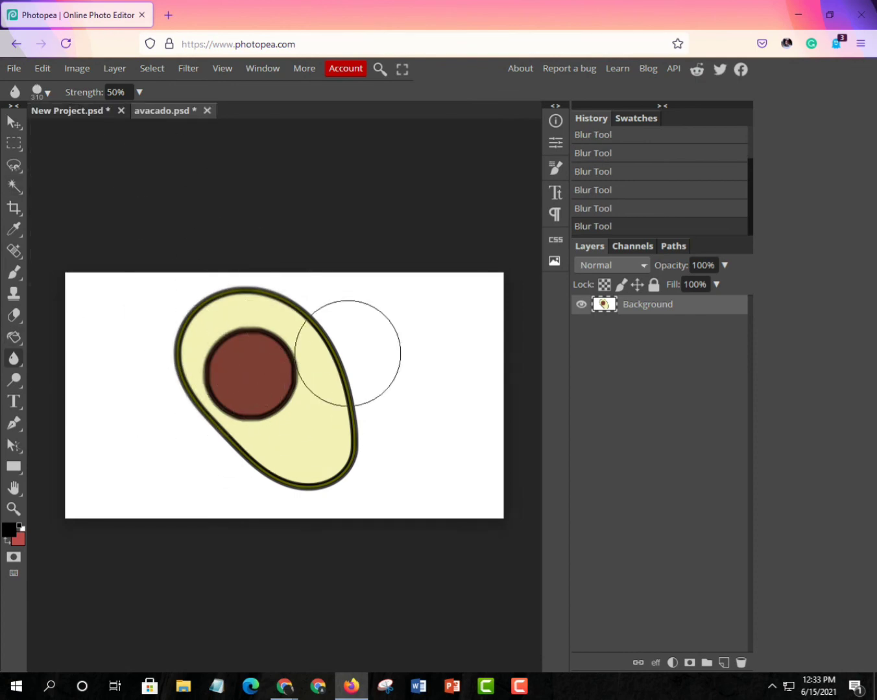
{"action": "left_click", "coordinate": [207, 111]}
{"action": "left_click", "coordinate": [497, 387]}
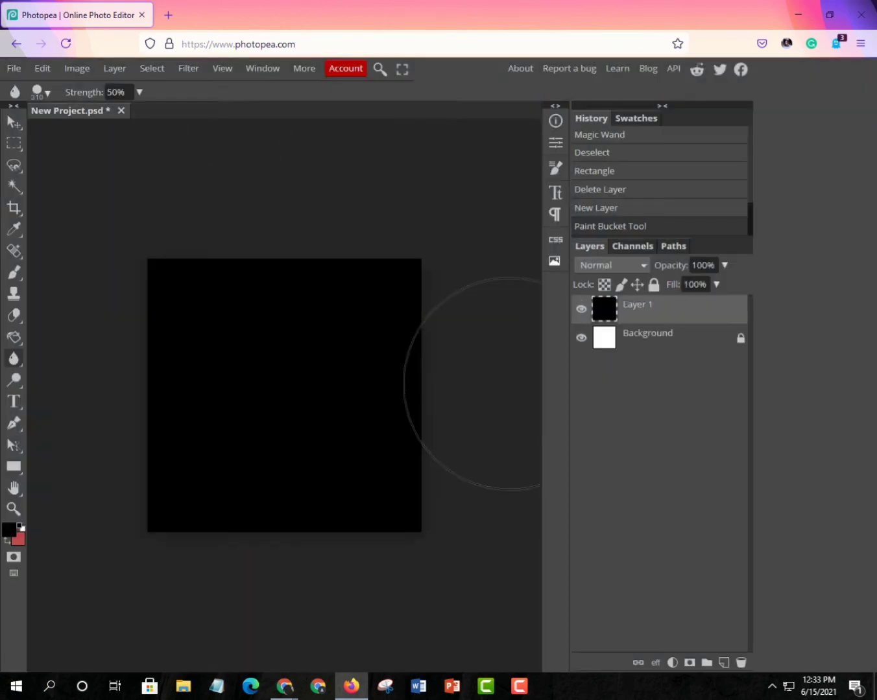
Paint a size 15 Dodge tool stroke down the black Layer 1, with range Midtones and 50% exposure.
{"action": "left_click", "coordinate": [13, 380]}
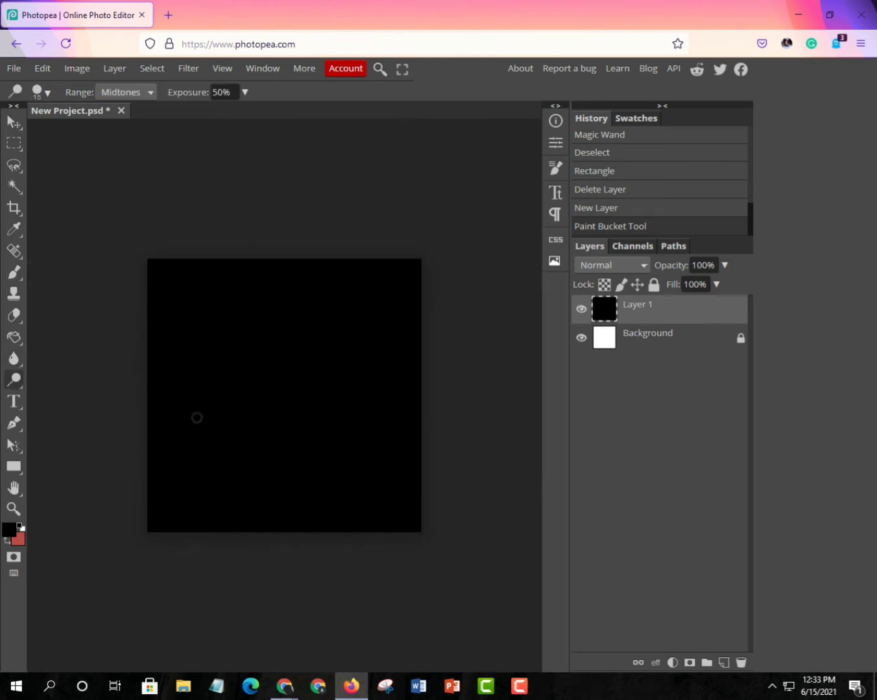
{"action": "left_click_drag", "start_coordinate": [235, 330], "coordinate": [249, 430]}
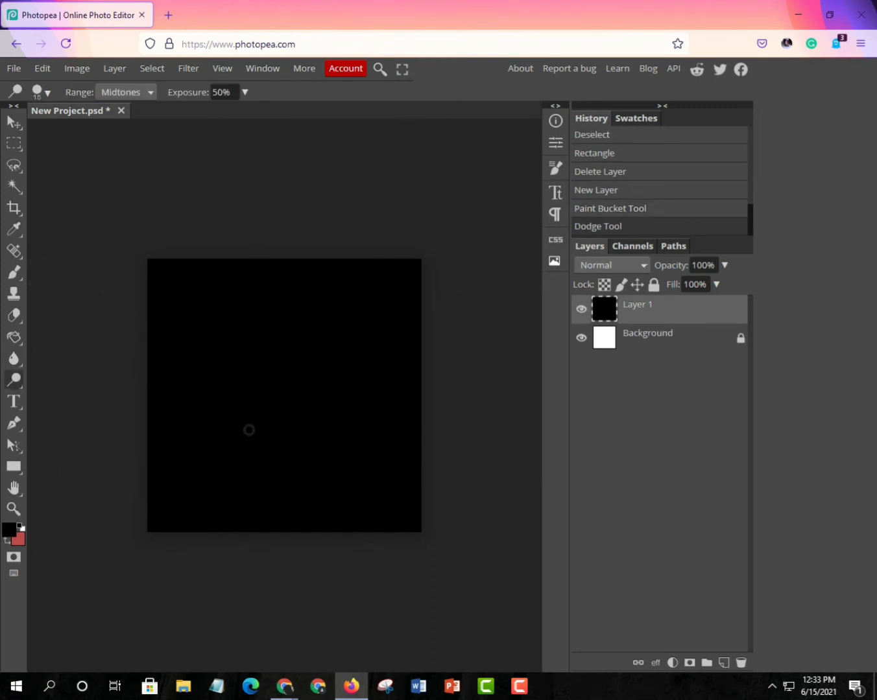
Delete the black Layer 1, unlock the white Background layer and paint Dodge tool strokes on it.
{"action": "left_click", "coordinate": [313, 398]}
{"action": "left_click", "coordinate": [741, 663]}
{"action": "left_click", "coordinate": [300, 338]}
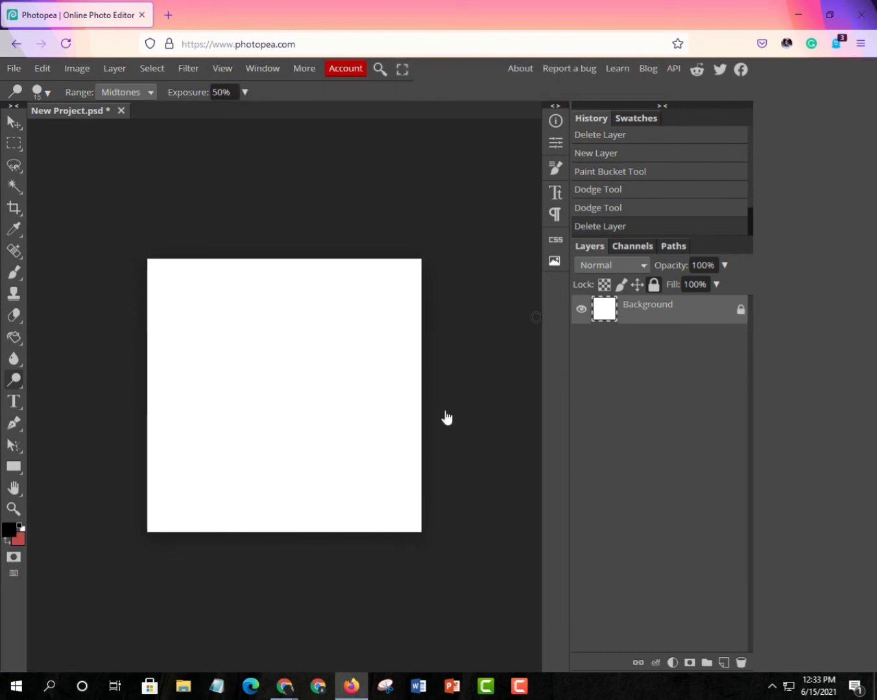
{"action": "left_click_drag", "start_coordinate": [310, 297], "coordinate": [241, 514]}
Open avacado.png from the LOGO design folder.
{"action": "left_click", "coordinate": [13, 68]}
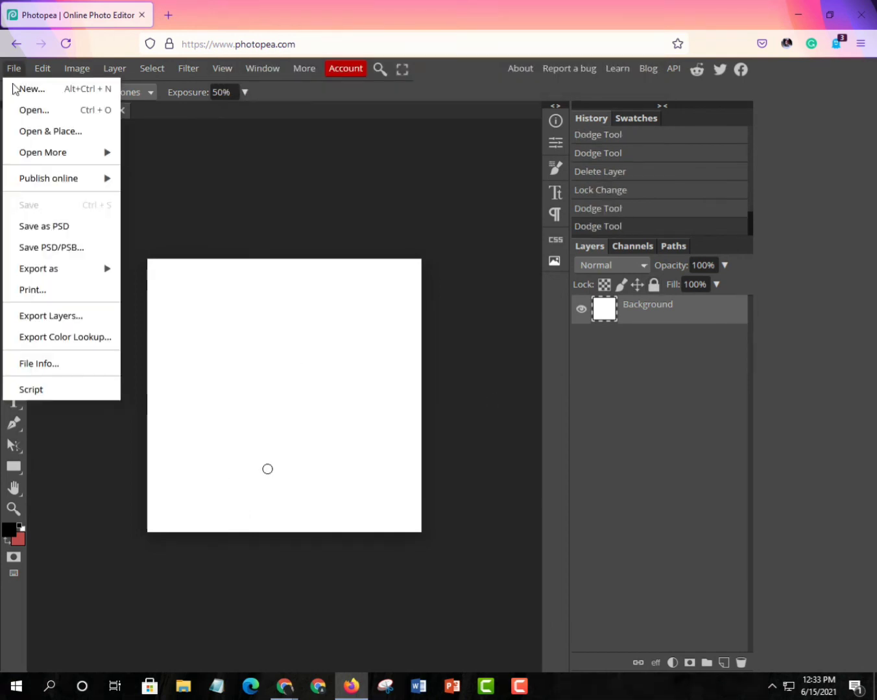
{"action": "left_click", "coordinate": [51, 131]}
{"action": "scroll", "coordinate": [229, 254], "scroll_direction": "down", "scroll_amount": 1}
{"action": "left_click", "coordinate": [229, 254]}
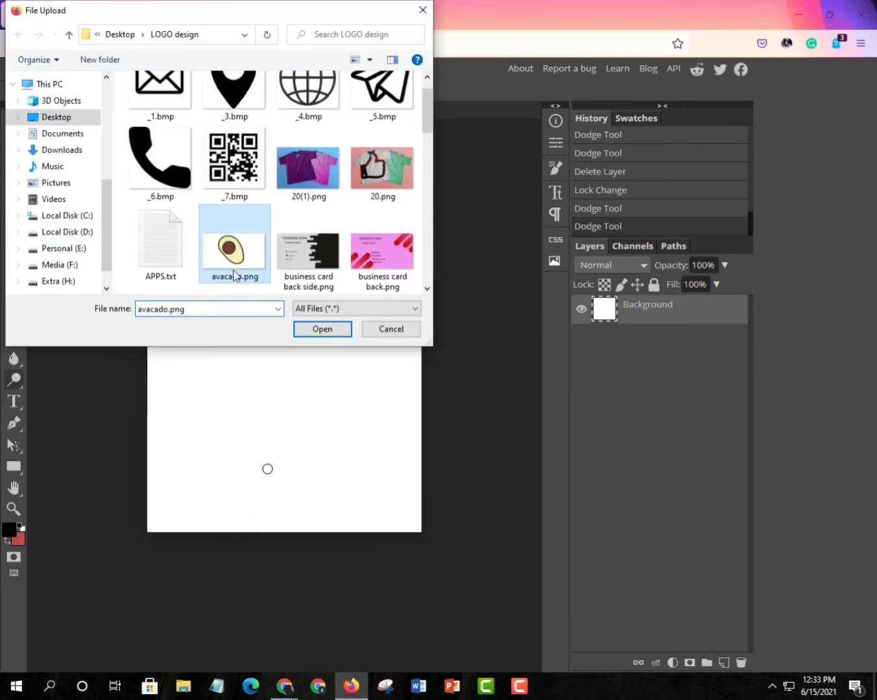
{"action": "left_click", "coordinate": [321, 333]}
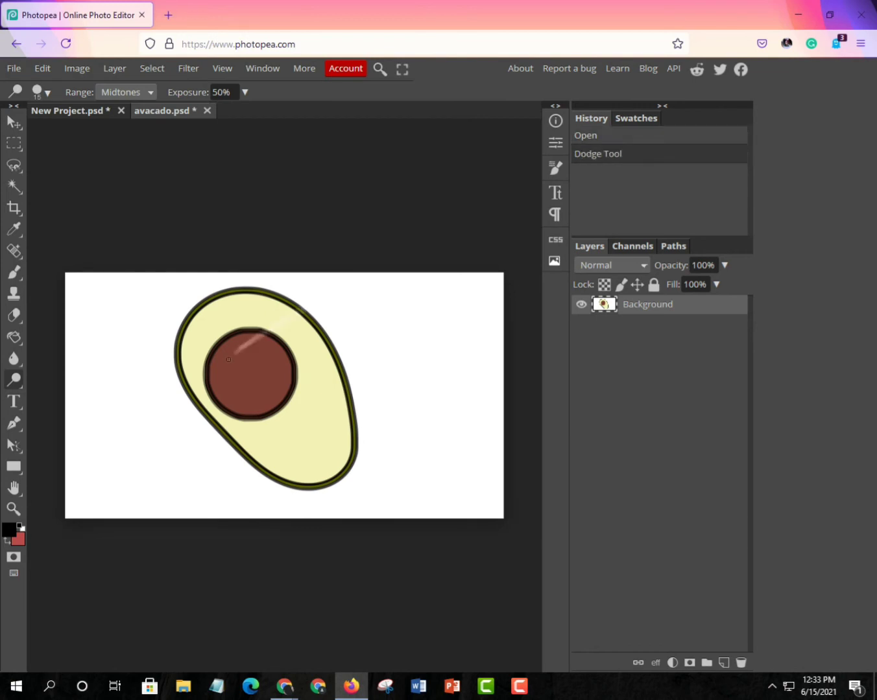
Dodge the avocado's pit at brush sizes 15 and 828, range Midtones and 50% exposure, and close the file without saving.
{"action": "mouse_move", "coordinate": [228, 358]}
{"action": "left_mouse_down"}
{"action": "mouse_move", "coordinate": [240, 334]}
{"action": "mouse_move", "coordinate": [222, 393]}
{"action": "mouse_move", "coordinate": [243, 354]}
{"action": "left_mouse_up"}
{"action": "left_click", "coordinate": [43, 92]}
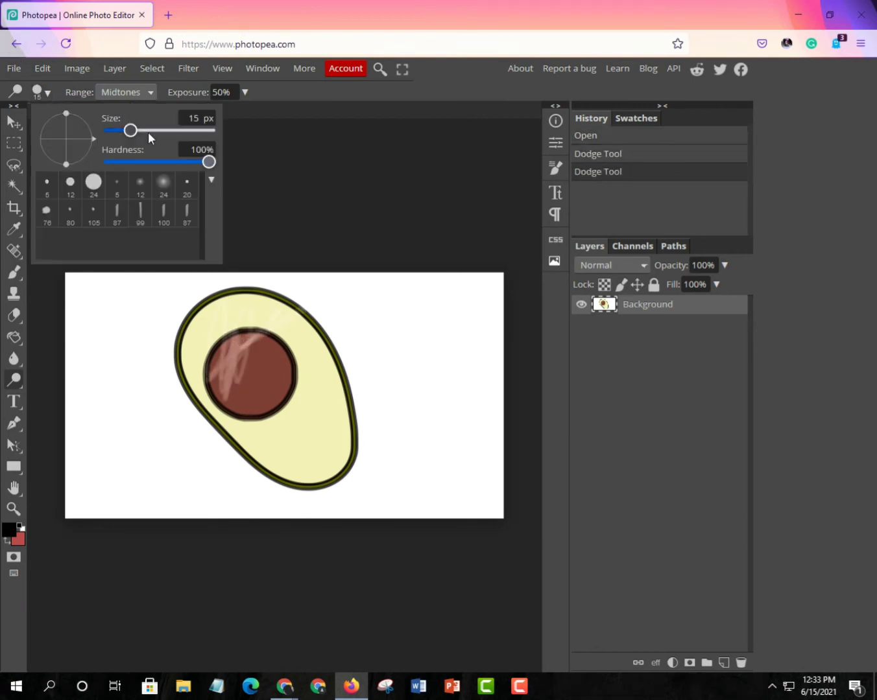
{"action": "left_click_drag", "start_coordinate": [148, 132], "coordinate": [201, 131]}
{"action": "mouse_move", "coordinate": [240, 386]}
{"action": "left_mouse_down"}
{"action": "mouse_move", "coordinate": [286, 340]}
{"action": "mouse_move", "coordinate": [249, 368]}
{"action": "mouse_move", "coordinate": [325, 310]}
{"action": "mouse_move", "coordinate": [296, 387]}
{"action": "mouse_move", "coordinate": [286, 367]}
{"action": "mouse_move", "coordinate": [265, 385]}
{"action": "mouse_move", "coordinate": [247, 369]}
{"action": "mouse_move", "coordinate": [262, 406]}
{"action": "left_mouse_up"}
{"action": "left_click", "coordinate": [208, 111]}
{"action": "left_click", "coordinate": [498, 388]}
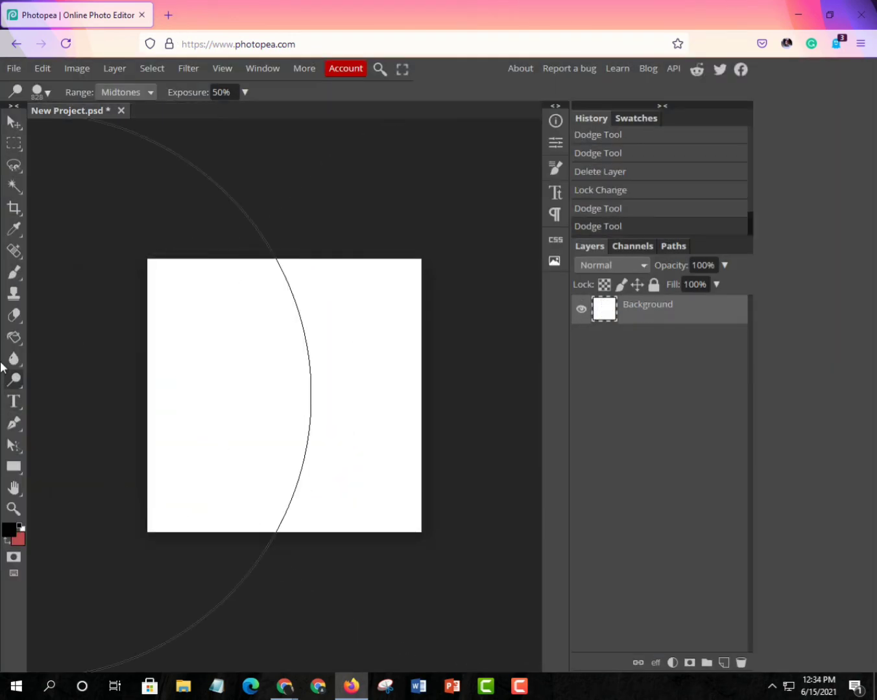
Add the text "graphic squad" in black 24 px DejaVu Sans near the middle of the canvas.
{"action": "left_click", "coordinate": [13, 401]}
{"action": "left_click", "coordinate": [213, 386]}
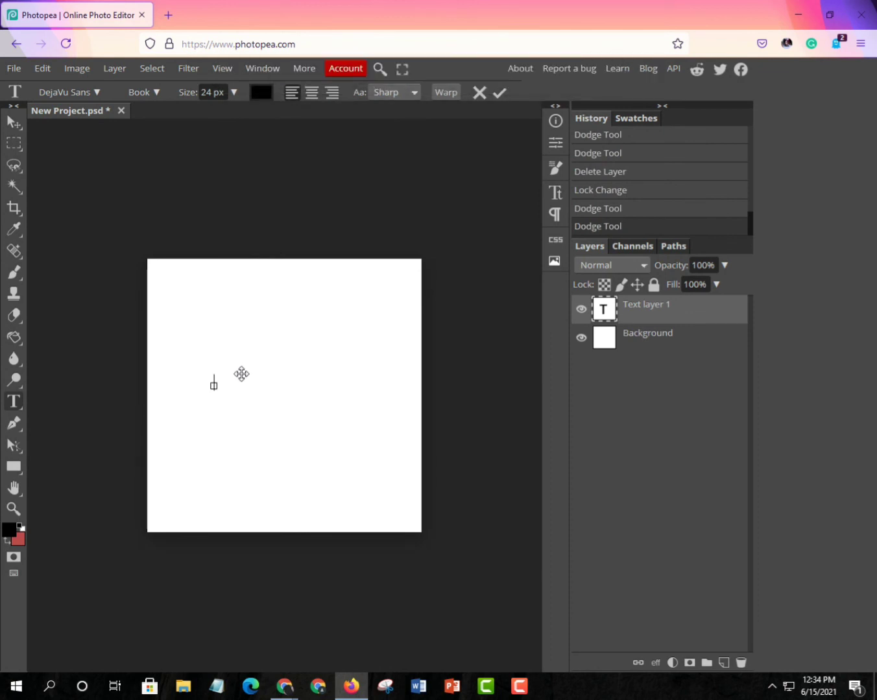
{"action": "type", "text": "graphic "}
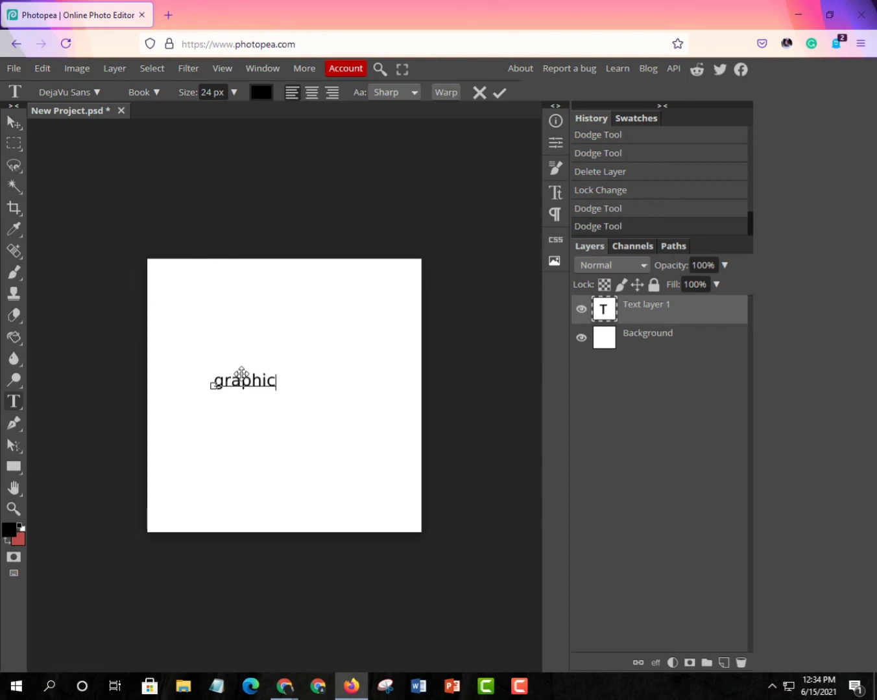
{"action": "type", "text": "squad"}
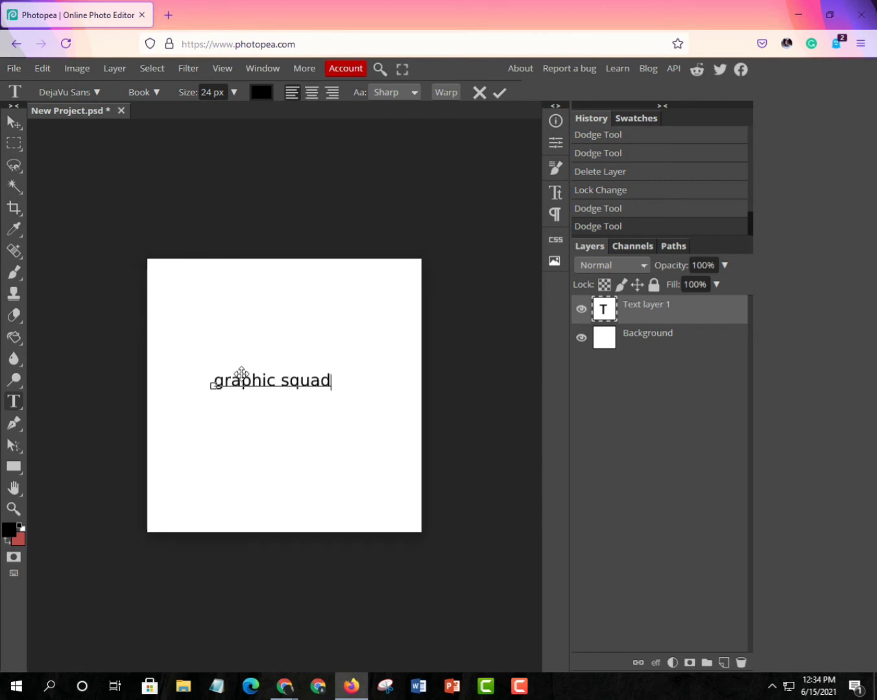
Move the text with transform controls enabled and stretch it to about 159% width and 117% height.
{"action": "left_click", "coordinate": [17, 133]}
{"action": "left_click_drag", "start_coordinate": [296, 384], "coordinate": [388, 423]}
{"action": "left_click", "coordinate": [107, 92]}
{"action": "left_click_drag", "start_coordinate": [333, 405], "coordinate": [312, 401]}
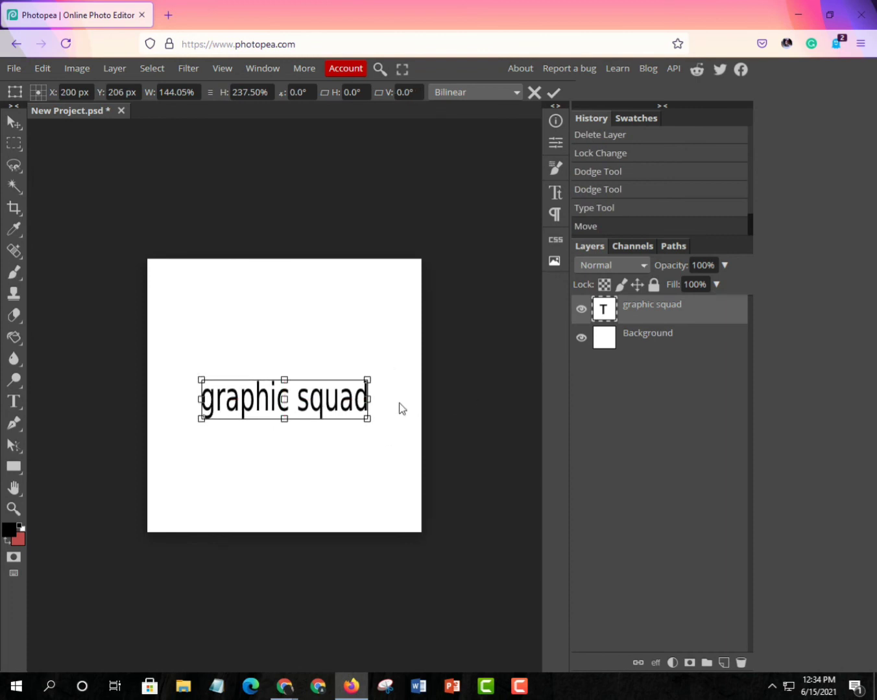
{"action": "left_click_drag", "start_coordinate": [368, 419], "coordinate": [387, 403]}
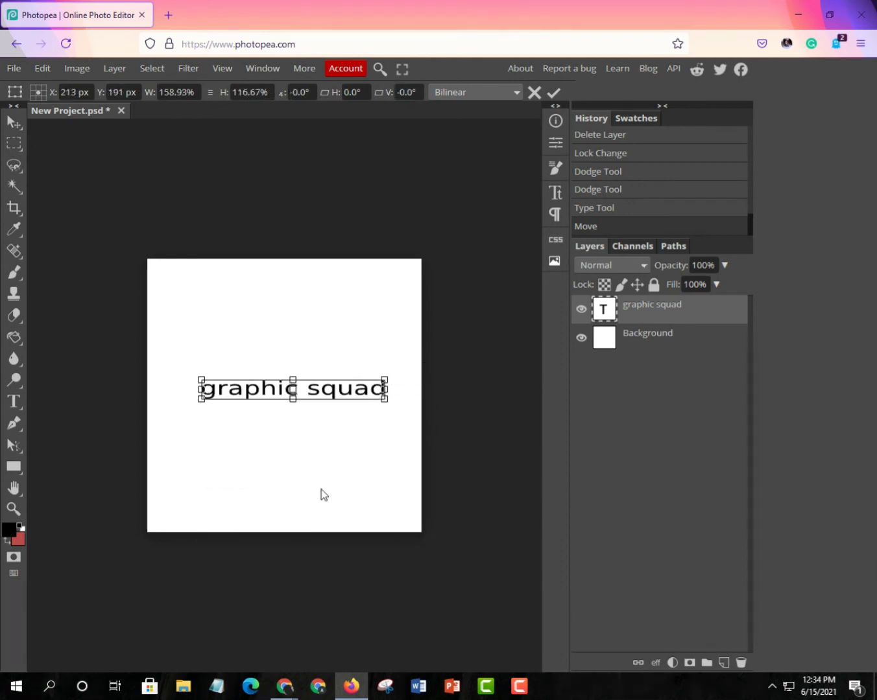
Delete the text layer, lock the Background layer and turn off the transform controls.
{"action": "left_click", "coordinate": [741, 662]}
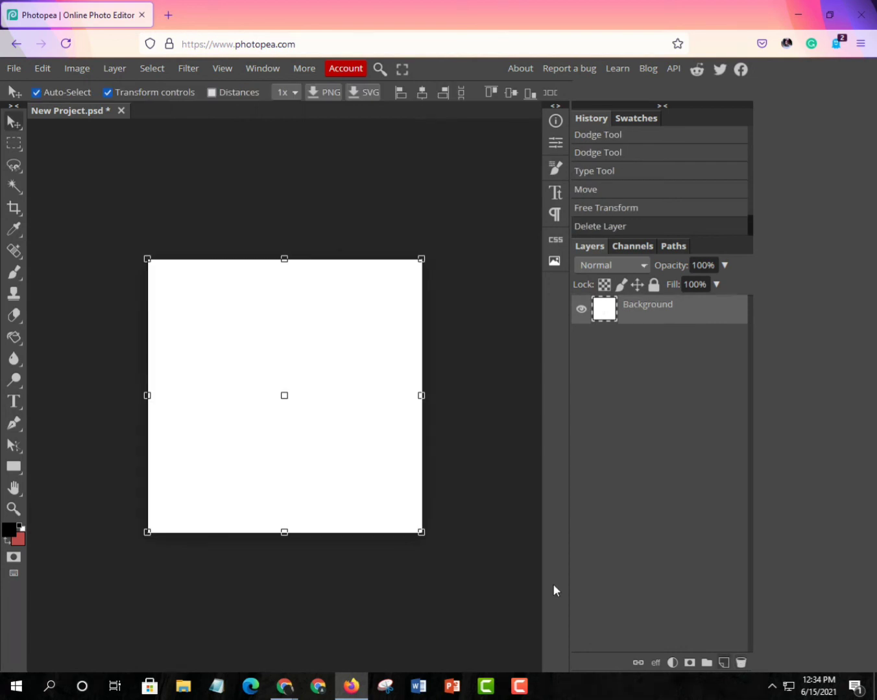
{"action": "left_click", "coordinate": [654, 285]}
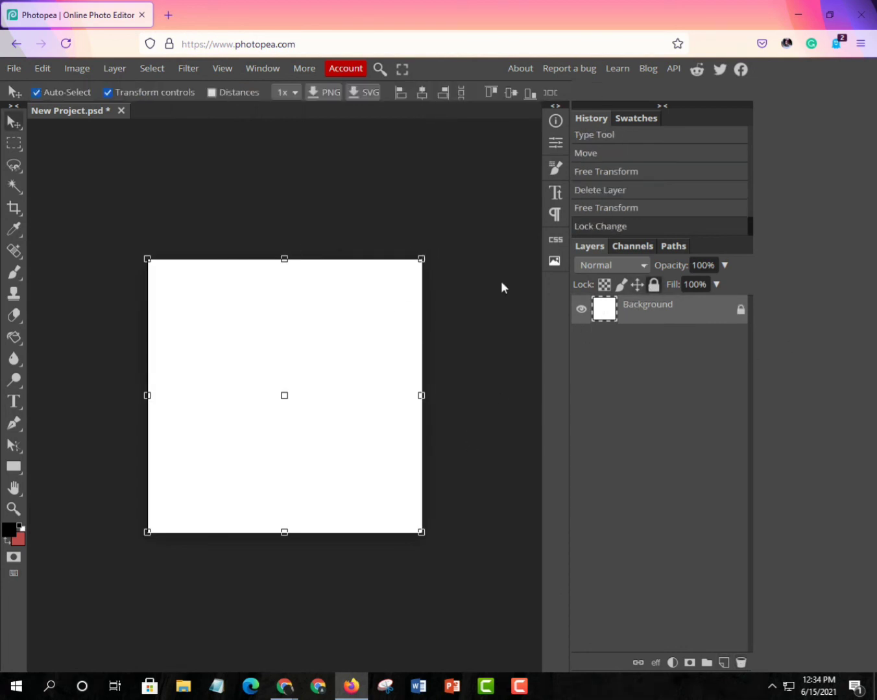
{"action": "left_click", "coordinate": [422, 258]}
{"action": "left_click", "coordinate": [108, 92]}
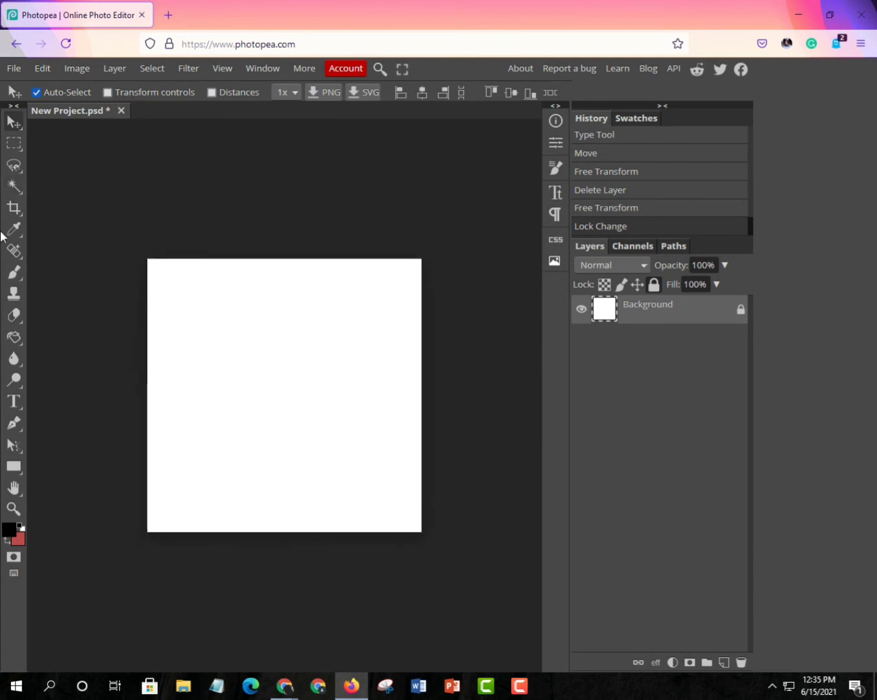
Draw a shape of curved and straight segments on the canvas with the Pen tool, using a red fill and no stroke.
{"action": "left_click", "coordinate": [14, 423]}
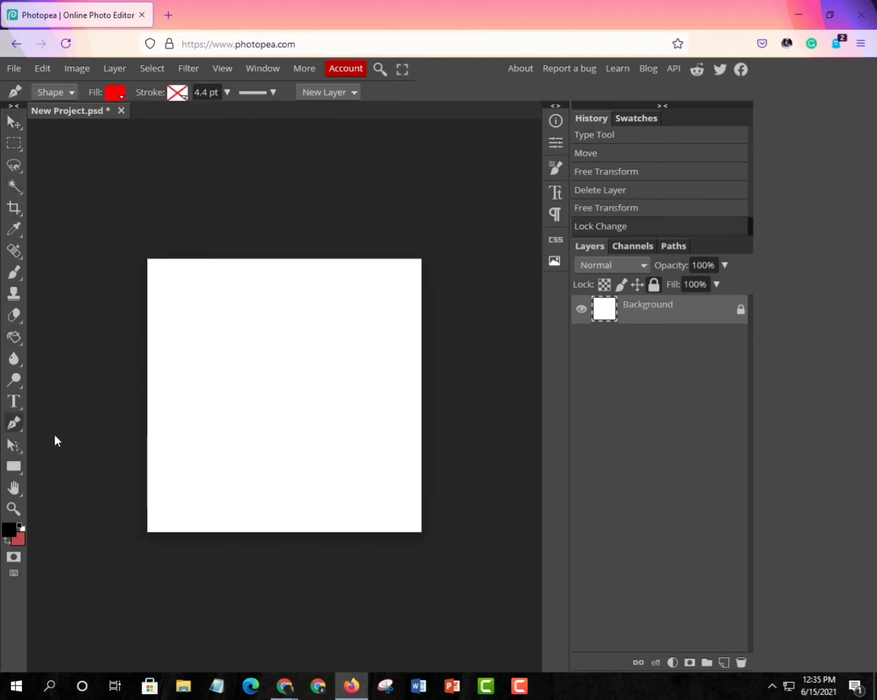
{"action": "left_click_drag", "start_coordinate": [192, 326], "coordinate": [254, 295]}
{"action": "left_click", "coordinate": [299, 387]}
{"action": "left_click", "coordinate": [271, 419]}
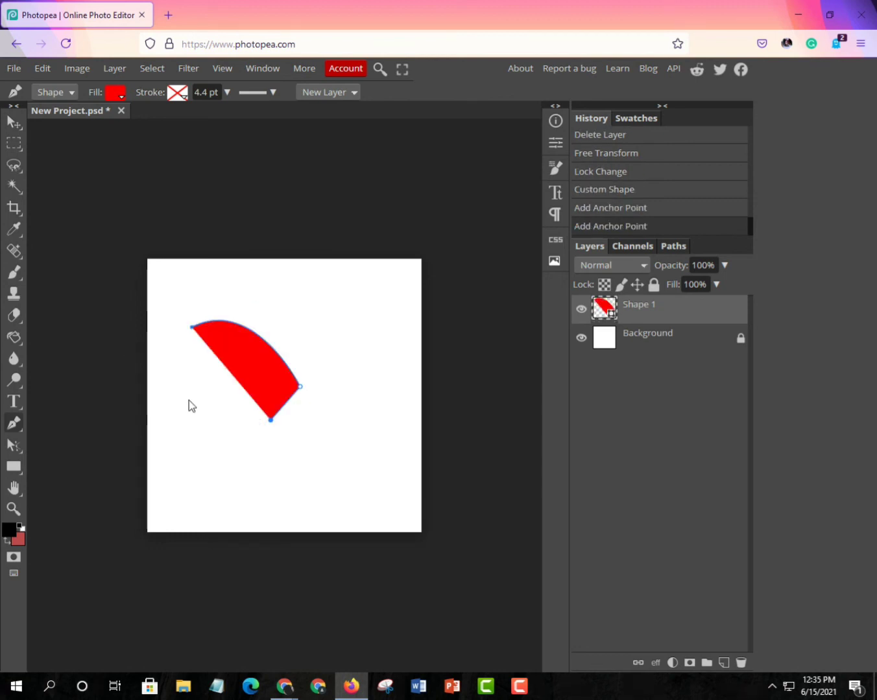
{"action": "left_click", "coordinate": [188, 399]}
{"action": "left_click_drag", "start_coordinate": [174, 347], "coordinate": [206, 320]}
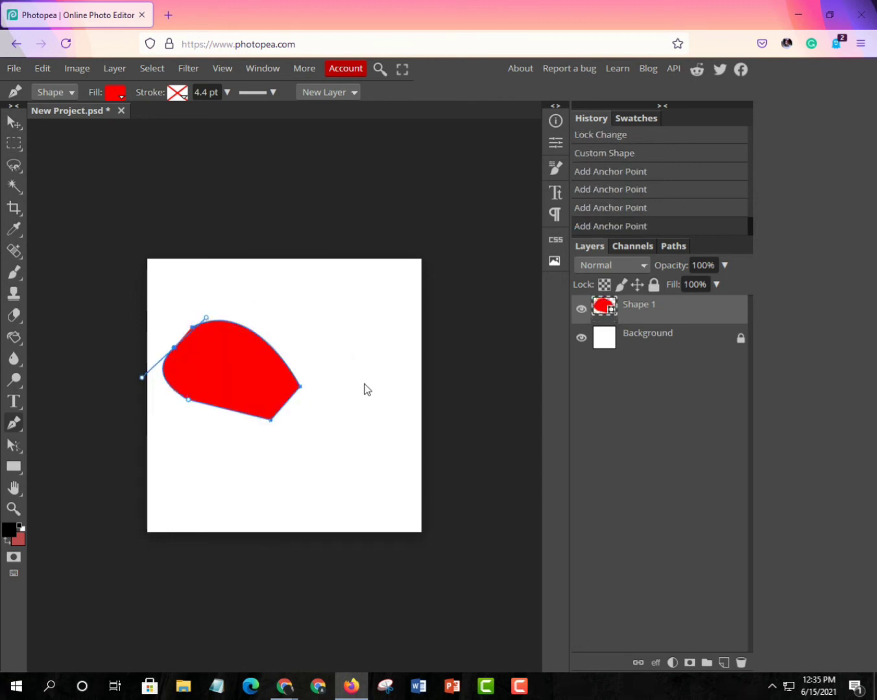
{"action": "left_click_drag", "start_coordinate": [352, 348], "coordinate": [310, 311]}
Remove the pen shape's fill, give it a black 4.4 pt stroke, and extend the path to a point above the canvas.
{"action": "left_click", "coordinate": [115, 93]}
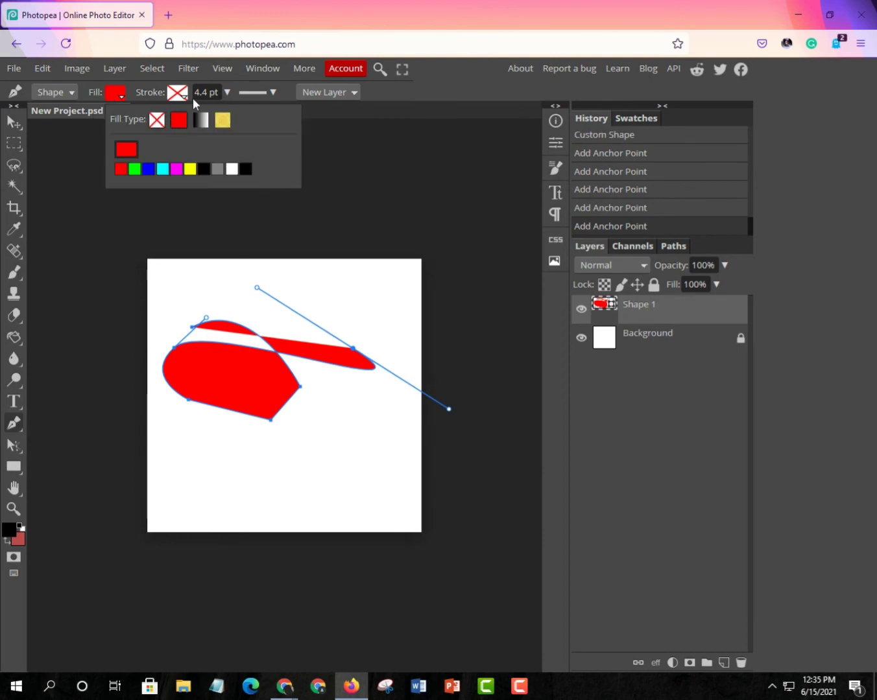
{"action": "left_click", "coordinate": [157, 120]}
{"action": "left_click", "coordinate": [177, 93]}
{"action": "left_click", "coordinate": [237, 122]}
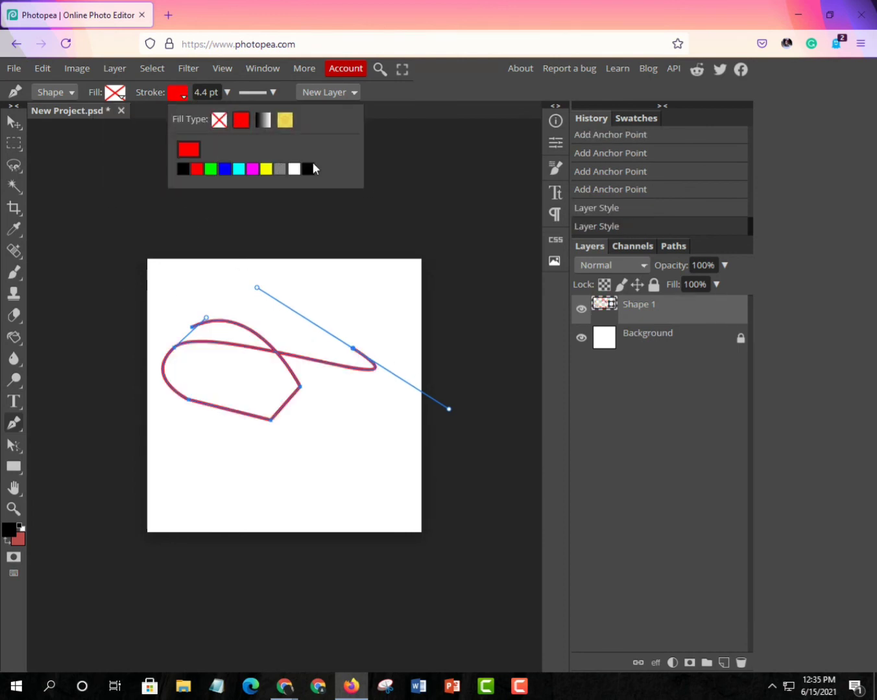
{"action": "left_click", "coordinate": [182, 166]}
{"action": "left_click", "coordinate": [265, 231]}
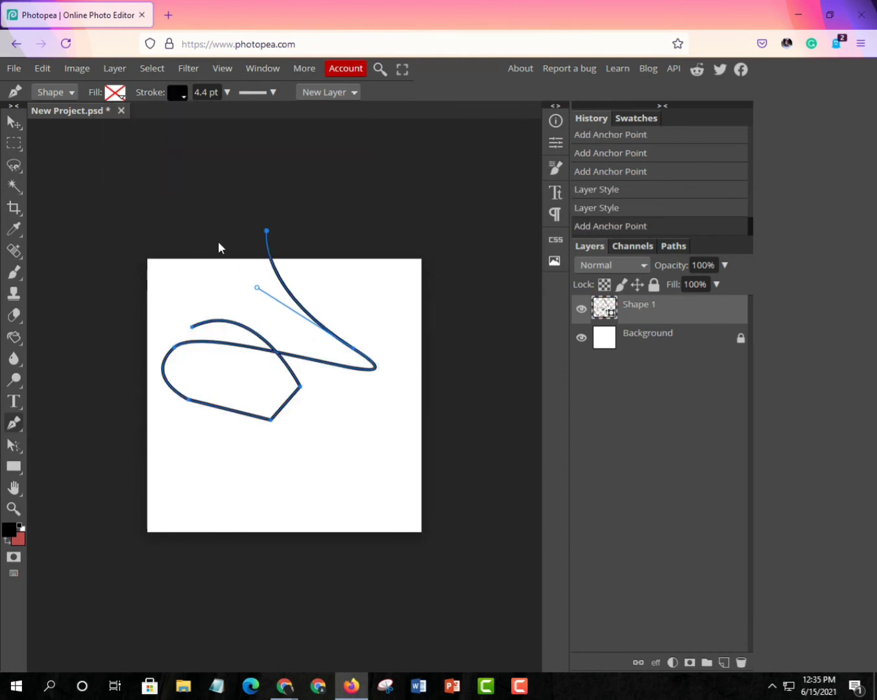
Add two more anchor points to the path, and undo all the edits until the whole pen shape is removed.
{"action": "left_click", "coordinate": [183, 336]}
{"action": "left_click", "coordinate": [323, 218]}
{"action": "key", "text": "ctrl+z"}
{"action": "key", "text": "ctrl+z"}
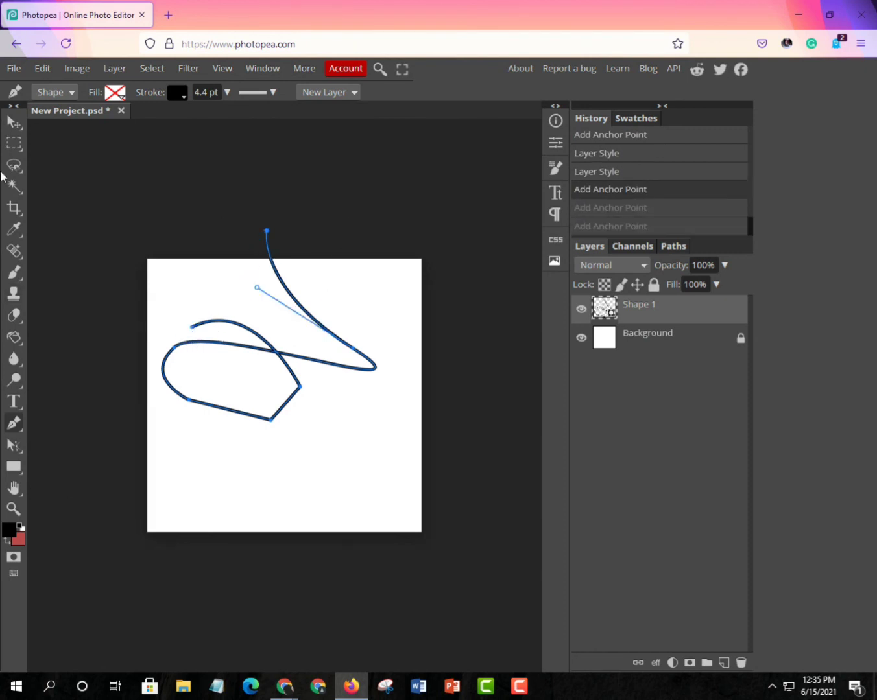
{"action": "key", "text": "ctrl+z"}
{"action": "key", "text": "ctrl+z"}
{"action": "key", "text": "ctrl+z"}
{"action": "key", "text": "ctrl+z"}
{"action": "key", "text": "ctrl+z"}
{"action": "key", "text": "ctrl+z"}
{"action": "key", "text": "ctrl+z"}
{"action": "key", "text": "ctrl+z"}
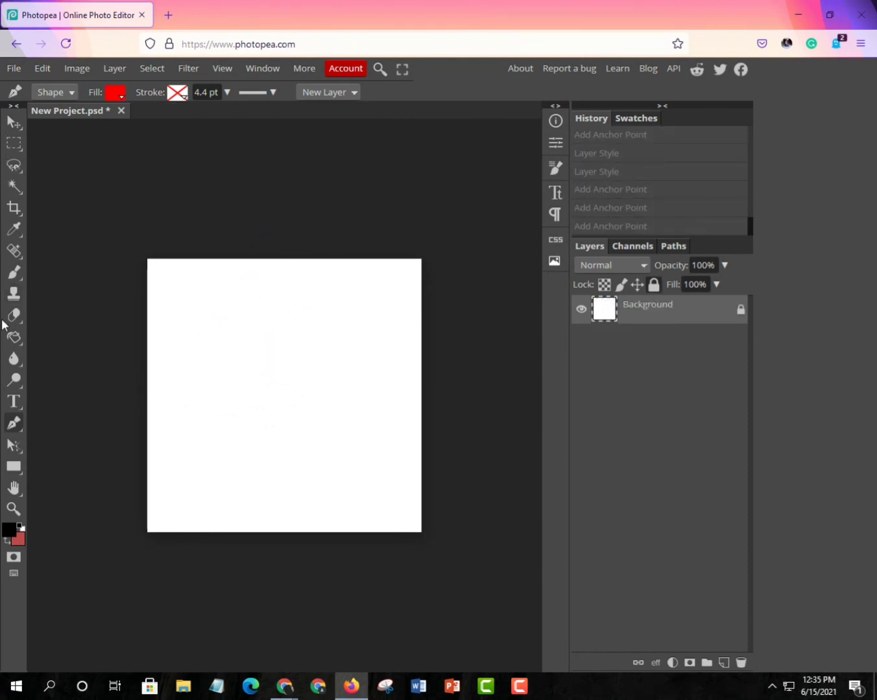
Sketch three freehand red shapes with the Free Pen tool at tolerance 5.
{"action": "right_click", "coordinate": [14, 423]}
{"action": "left_click", "coordinate": [65, 445]}
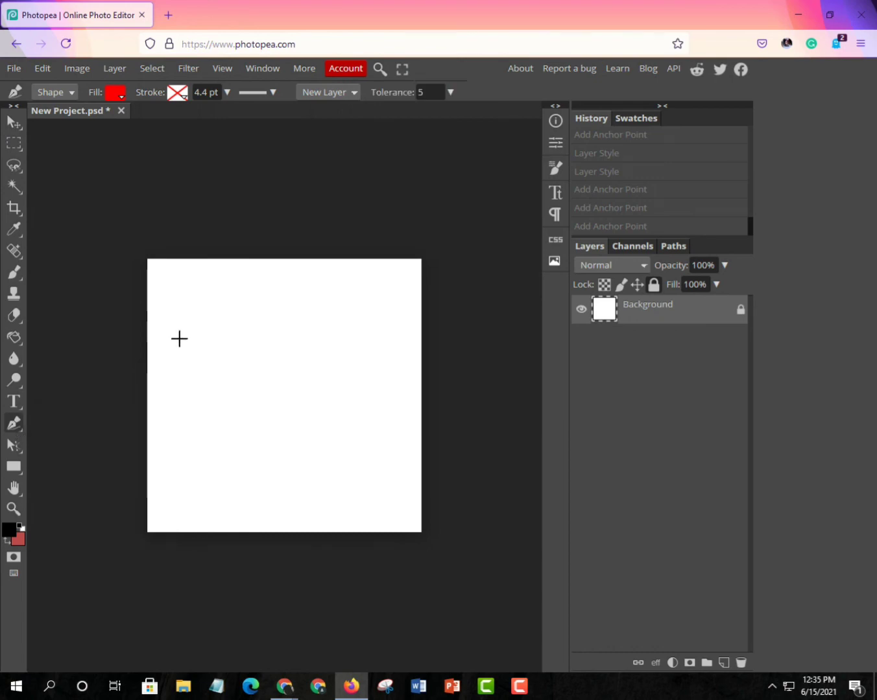
{"action": "mouse_move", "coordinate": [170, 375]}
{"action": "left_mouse_down"}
{"action": "mouse_move", "coordinate": [225, 352]}
{"action": "mouse_move", "coordinate": [196, 413]}
{"action": "mouse_move", "coordinate": [218, 442]}
{"action": "left_mouse_up"}
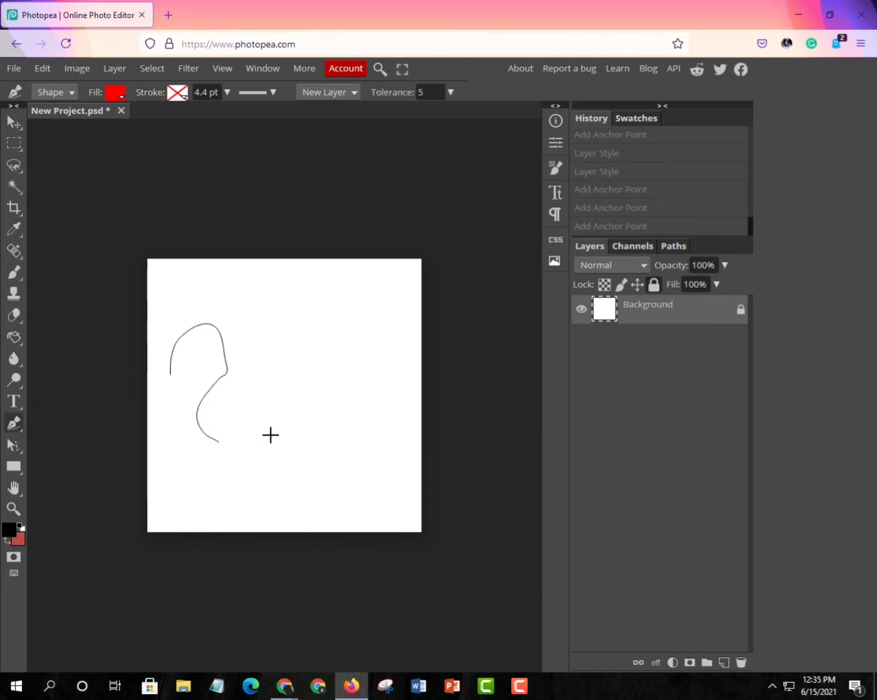
{"action": "mouse_move", "coordinate": [270, 435]}
{"action": "left_mouse_down"}
{"action": "mouse_move", "coordinate": [263, 331]}
{"action": "mouse_move", "coordinate": [167, 314]}
{"action": "mouse_move", "coordinate": [170, 374]}
{"action": "left_mouse_up"}
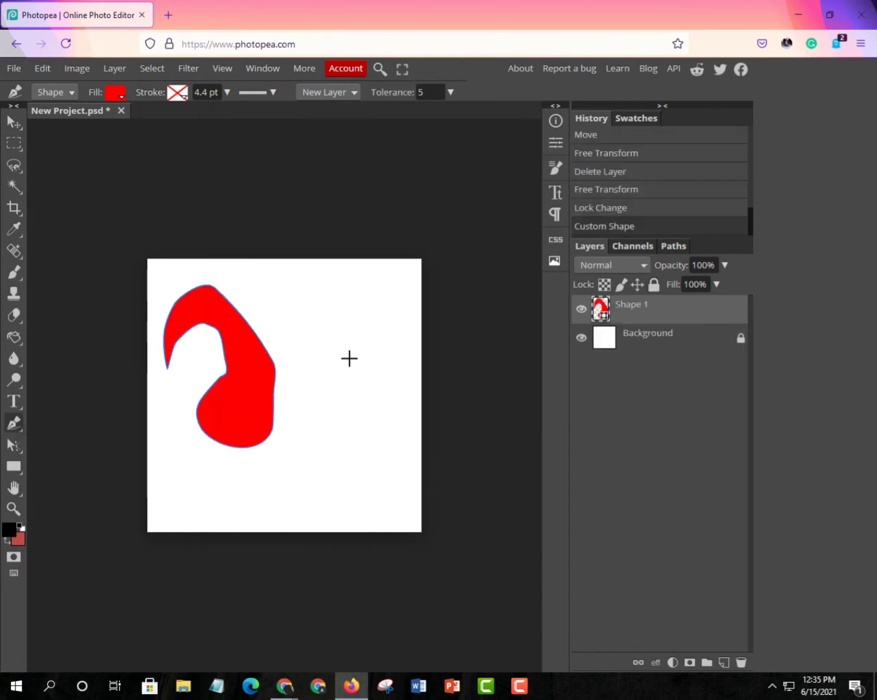
{"action": "mouse_move", "coordinate": [349, 359]}
{"action": "left_mouse_down"}
{"action": "mouse_move", "coordinate": [345, 432]}
{"action": "mouse_move", "coordinate": [310, 445]}
{"action": "mouse_move", "coordinate": [306, 458]}
{"action": "mouse_move", "coordinate": [306, 483]}
{"action": "mouse_move", "coordinate": [343, 501]}
{"action": "mouse_move", "coordinate": [378, 461]}
{"action": "mouse_move", "coordinate": [323, 347]}
{"action": "mouse_move", "coordinate": [311, 347]}
{"action": "mouse_move", "coordinate": [335, 392]}
{"action": "mouse_move", "coordinate": [334, 430]}
{"action": "left_mouse_up"}
{"action": "mouse_move", "coordinate": [338, 323]}
{"action": "left_mouse_down"}
{"action": "mouse_move", "coordinate": [365, 361]}
{"action": "mouse_move", "coordinate": [360, 335]}
{"action": "mouse_move", "coordinate": [378, 388]}
{"action": "mouse_move", "coordinate": [363, 293]}
{"action": "mouse_move", "coordinate": [392, 334]}
{"action": "left_mouse_up"}
Undo the three freehand shapes and try the path selection tool on the empty canvas.
{"action": "key", "text": "ctrl+z"}
{"action": "key", "text": "ctrl+z"}
{"action": "key", "text": "ctrl+z"}
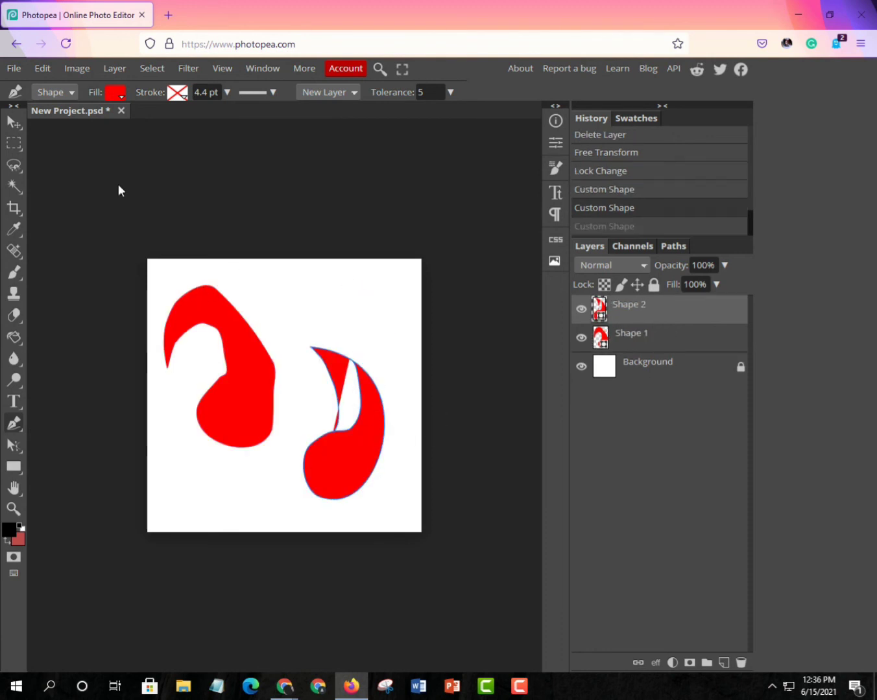
{"action": "left_click", "coordinate": [13, 445]}
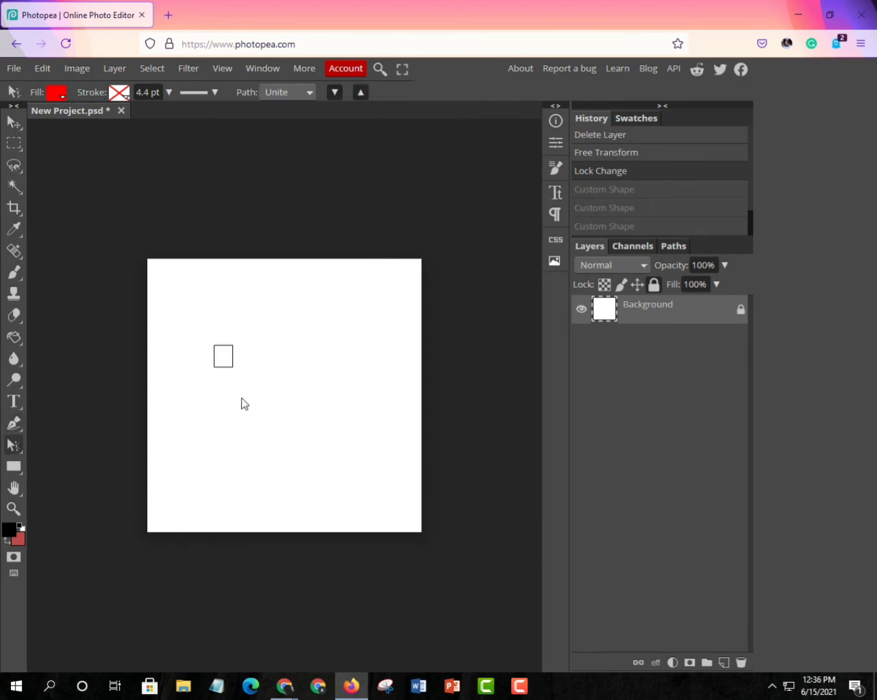
{"action": "left_click_drag", "start_coordinate": [240, 374], "coordinate": [135, 499]}
Draw a large red rectangle and a narrow upright red rectangle beside it.
{"action": "left_click", "coordinate": [14, 467]}
{"action": "left_click_drag", "start_coordinate": [193, 336], "coordinate": [274, 430]}
{"action": "left_click_drag", "start_coordinate": [326, 351], "coordinate": [342, 451]}
Change the narrow rectangle's fill to a black-to-white gradient, dismiss the new rectangle dialog, and delete both rectangle layers.
{"action": "left_click", "coordinate": [116, 93]}
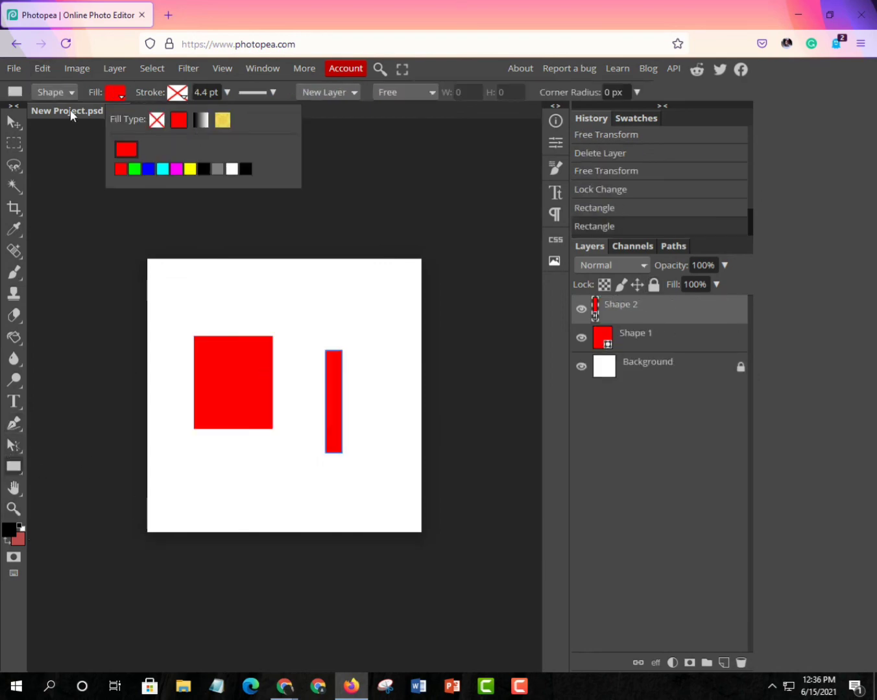
{"action": "left_click", "coordinate": [198, 121]}
{"action": "left_click_drag", "start_coordinate": [194, 215], "coordinate": [185, 225]}
{"action": "left_click", "coordinate": [296, 274]}
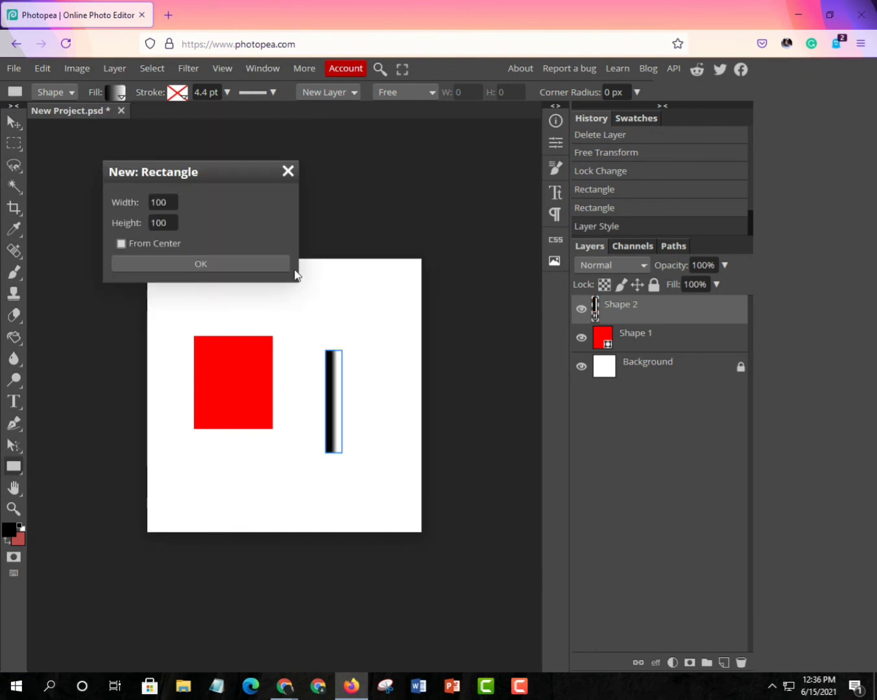
{"action": "left_click", "coordinate": [287, 172]}
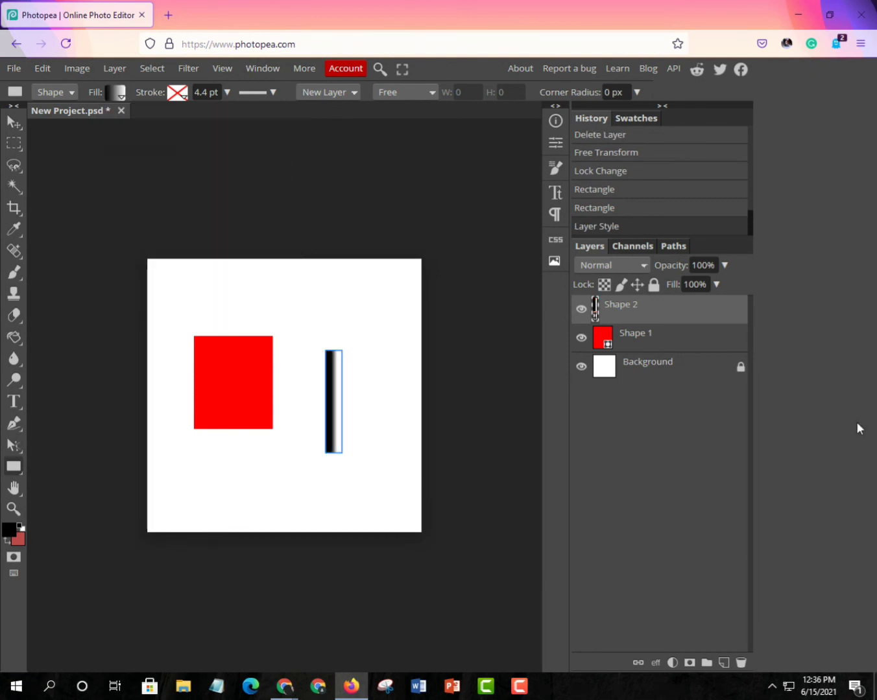
{"action": "left_click", "coordinate": [740, 663]}
{"action": "left_click", "coordinate": [741, 662]}
Draw a small red play-arrow triangle near the canvas centre with the Custom Shape tool.
{"action": "right_click", "coordinate": [14, 469]}
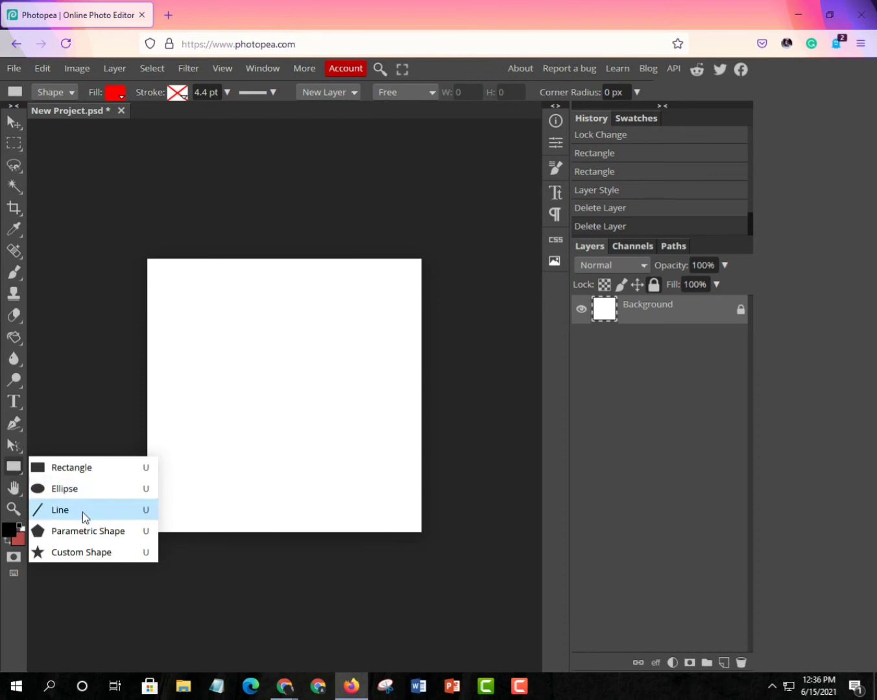
{"action": "left_click", "coordinate": [71, 551]}
{"action": "left_click_drag", "start_coordinate": [259, 333], "coordinate": [301, 396]}
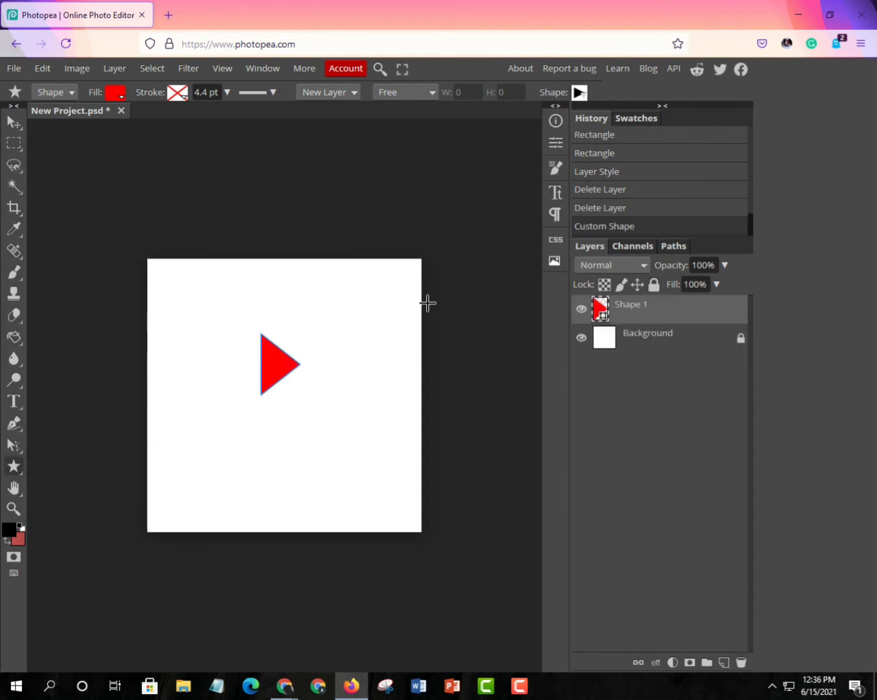
Choose the double speech-bubble custom shape and draw a small and a larger red copy of it on the canvas.
{"action": "left_click", "coordinate": [579, 94]}
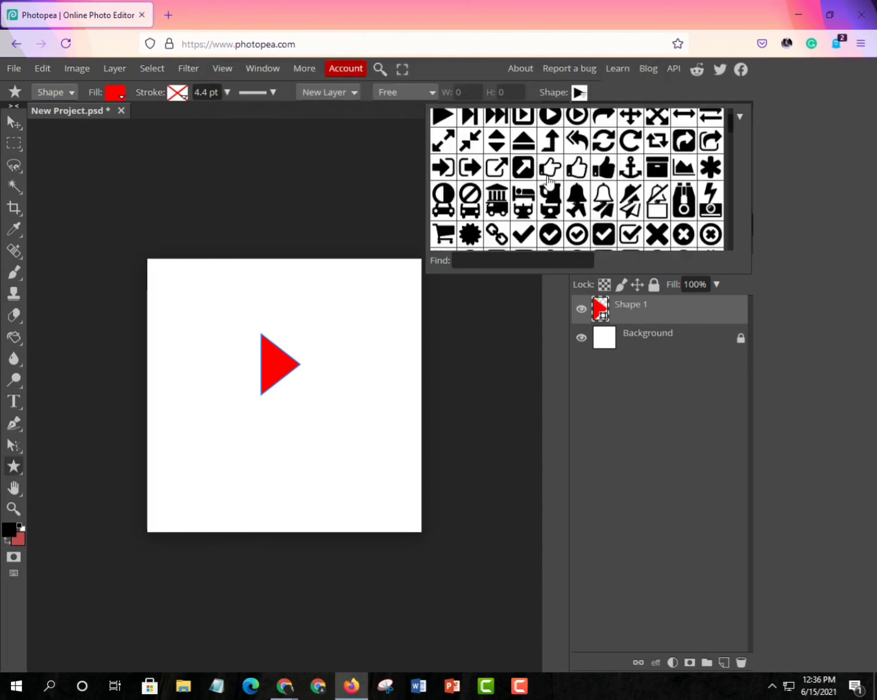
{"action": "scroll", "coordinate": [549, 185], "scroll_direction": "down", "scroll_amount": 5}
{"action": "scroll", "coordinate": [548, 185], "scroll_direction": "down", "scroll_amount": 5}
{"action": "left_click", "coordinate": [505, 153]}
{"action": "left_click_drag", "start_coordinate": [268, 395], "coordinate": [347, 448]}
{"action": "left_click_drag", "start_coordinate": [330, 287], "coordinate": [207, 376]}
{"action": "left_click", "coordinate": [308, 270]}
{"action": "left_click", "coordinate": [288, 171]}
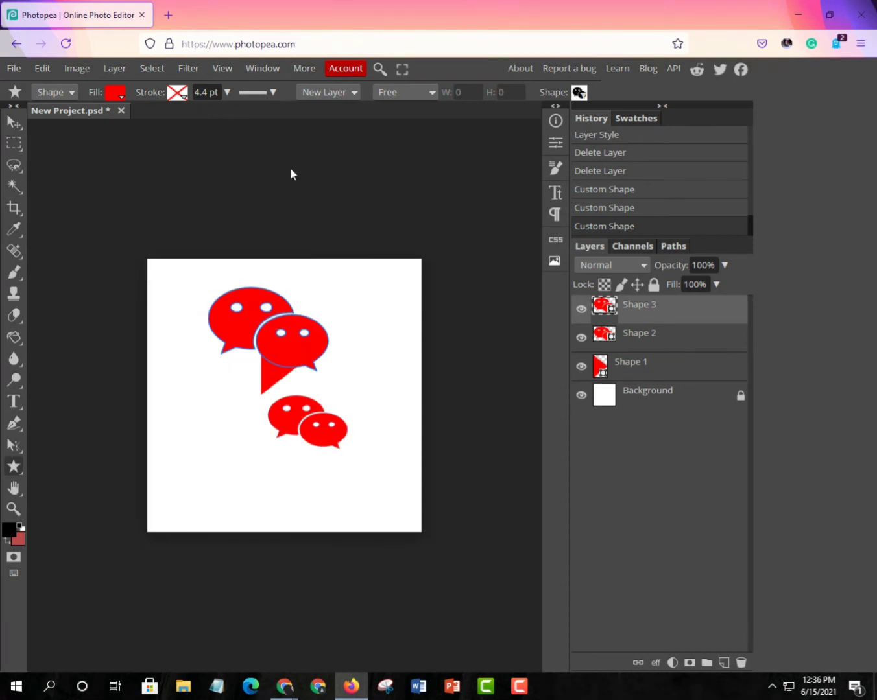
Undo the three custom shapes so only the Background layer is left.
{"action": "key", "text": "ctrl+z"}
{"action": "key", "text": "ctrl+z"}
{"action": "key", "text": "ctrl+z"}
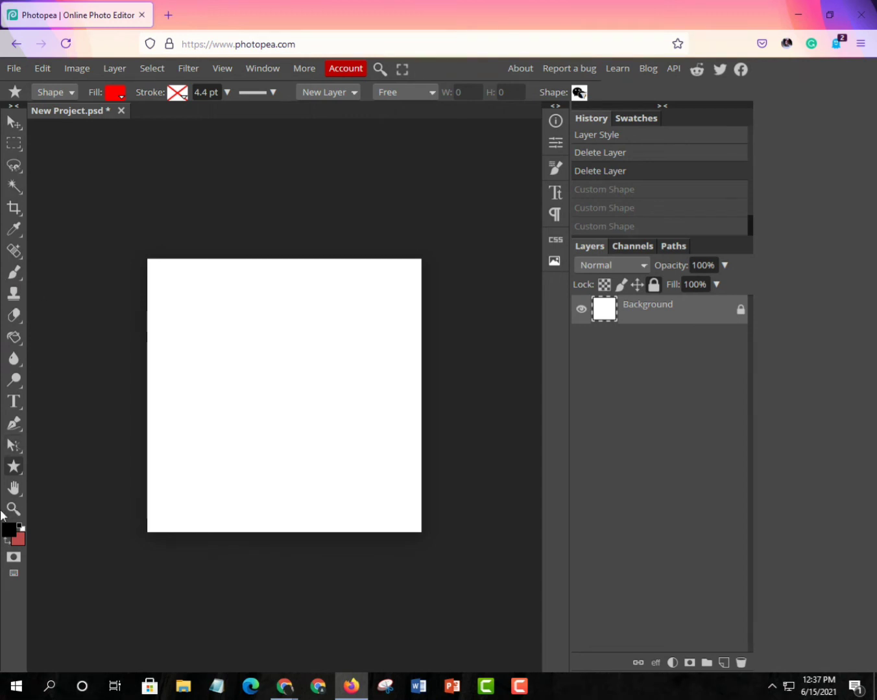
Set the foreground colour to purple, hex 6726a8.
{"action": "left_click", "coordinate": [7, 531]}
{"action": "left_click", "coordinate": [283, 235]}
{"action": "left_click", "coordinate": [198, 195]}
{"action": "left_click_drag", "start_coordinate": [222, 314], "coordinate": [238, 251]}
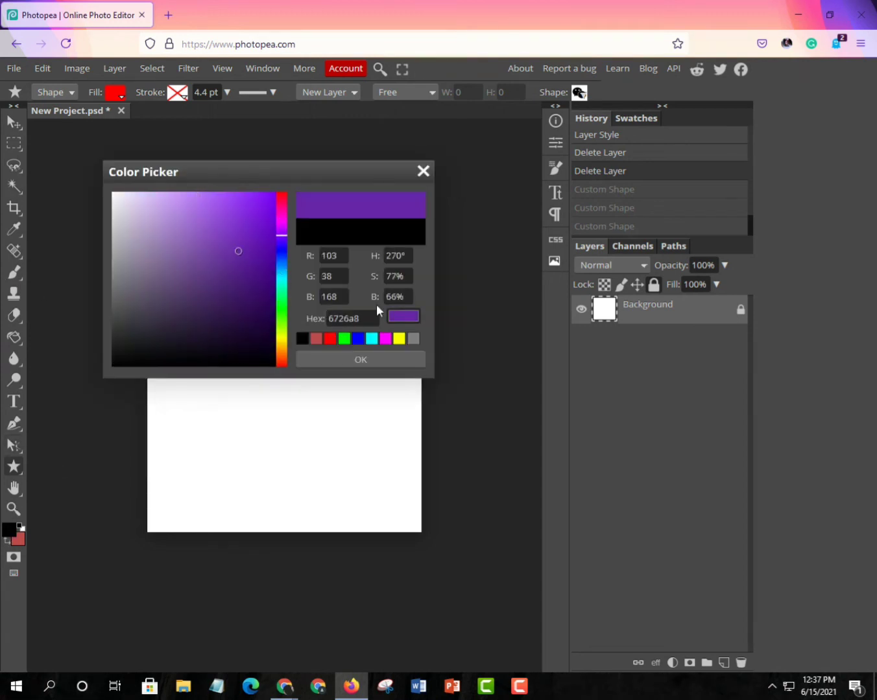
{"action": "left_click", "coordinate": [356, 358]}
Draw three red double speech-bubble shapes: a wide one at lower left, a small one near the centre and a tall narrow one at right.
{"action": "left_click_drag", "start_coordinate": [208, 416], "coordinate": [252, 445]}
{"action": "left_click_drag", "start_coordinate": [287, 350], "coordinate": [270, 368]}
{"action": "left_click_drag", "start_coordinate": [362, 375], "coordinate": [382, 429]}
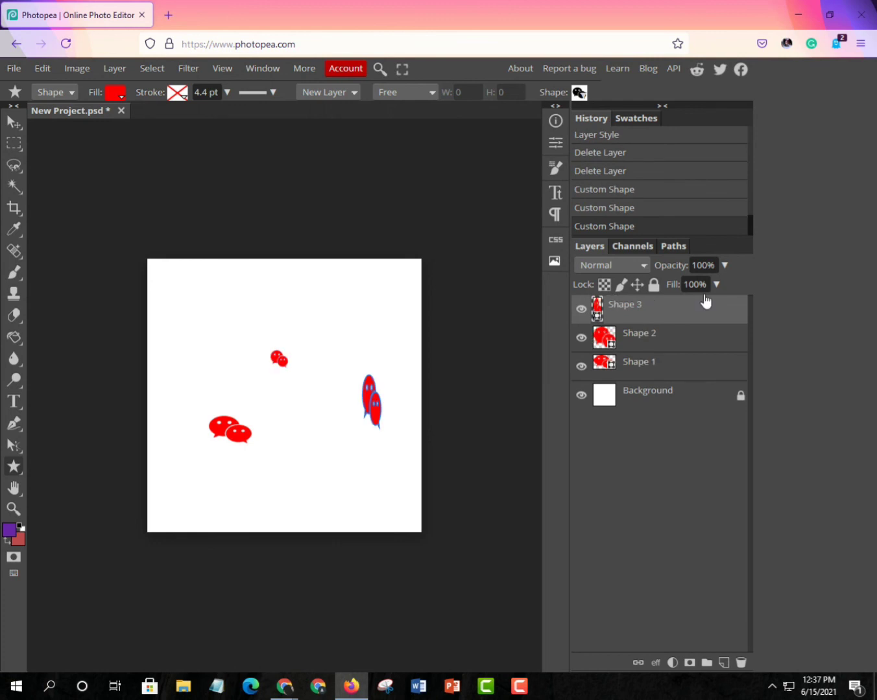
Delete the three speech-bubble shape layers, keeping only the Background layer.
{"action": "left_click", "coordinate": [741, 664]}
{"action": "left_click", "coordinate": [741, 662]}
{"action": "left_click", "coordinate": [741, 664]}
Draw a large double speech-bubble shape on the left half of the canvas and recolour its fill yellow, finishing with black.
{"action": "left_click_drag", "start_coordinate": [193, 284], "coordinate": [284, 460]}
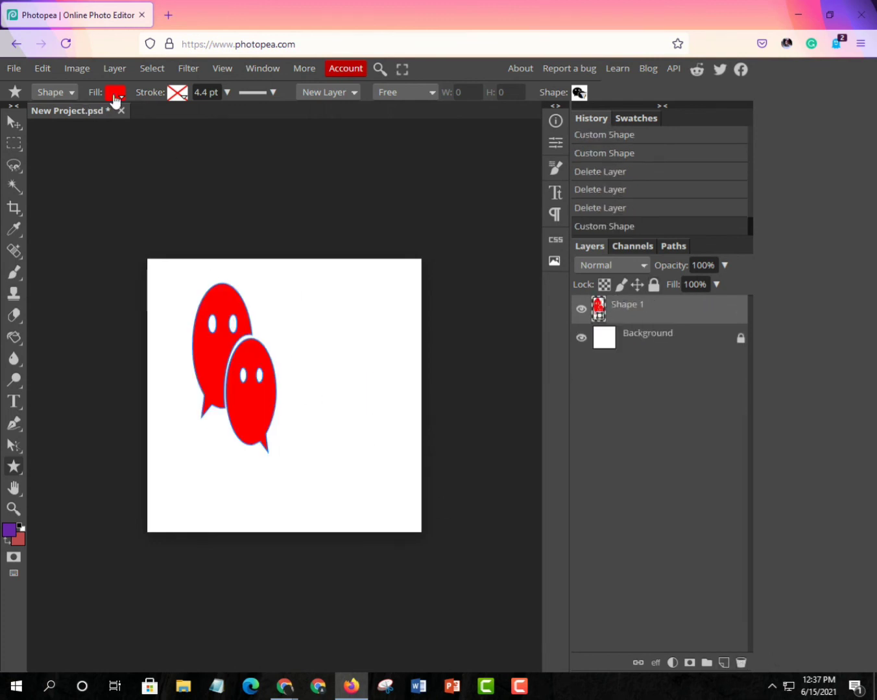
{"action": "left_click", "coordinate": [116, 99]}
{"action": "left_click", "coordinate": [190, 169]}
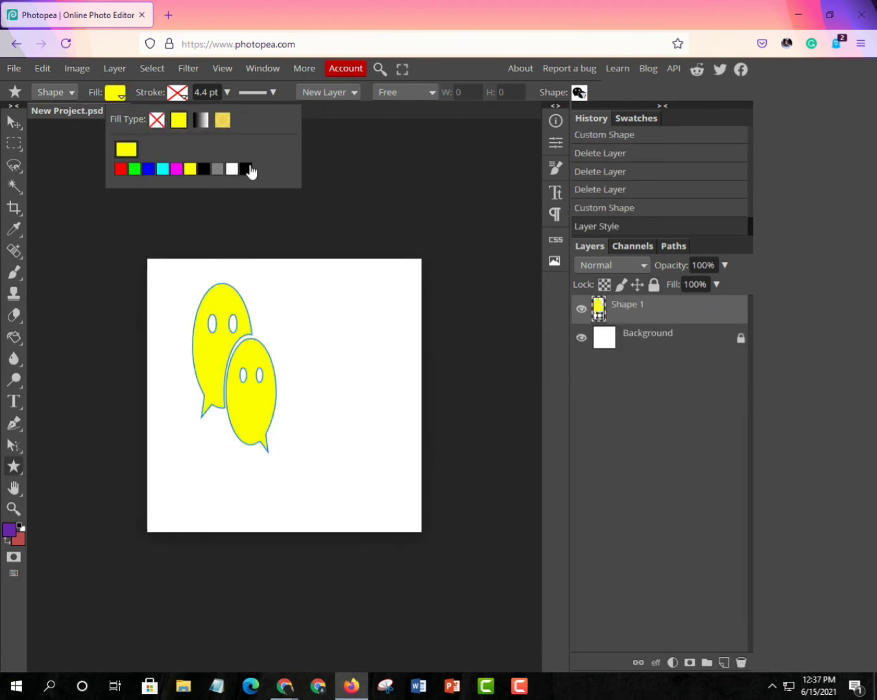
Draw a small black double speech-bubble about 13 by 43 px near the canvas's upper-right corner and dismiss the new custom shape dialog.
{"action": "left_click", "coordinate": [351, 307]}
{"action": "left_click_drag", "start_coordinate": [353, 306], "coordinate": [361, 337]}
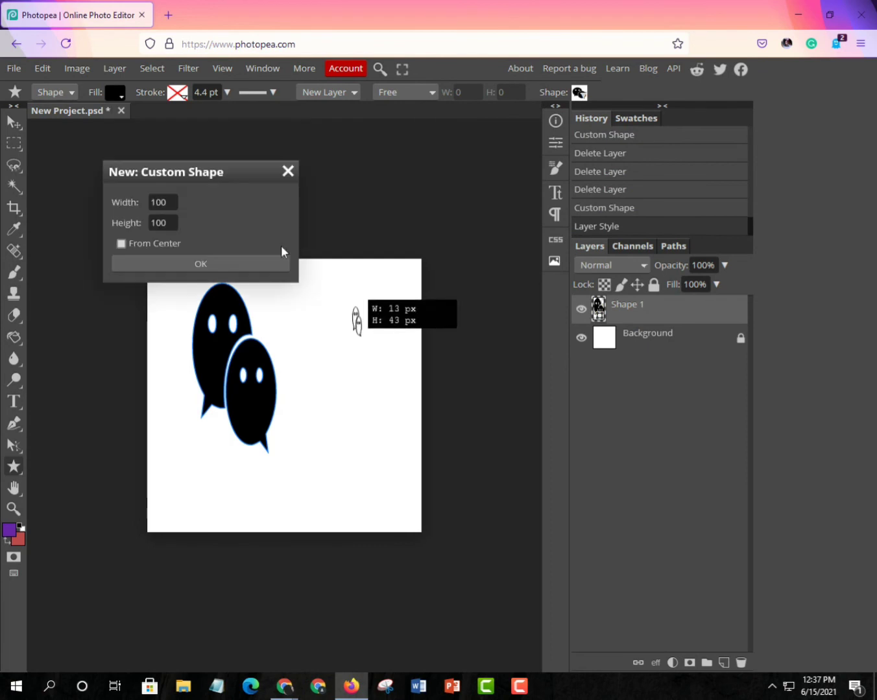
{"action": "left_click", "coordinate": [289, 171]}
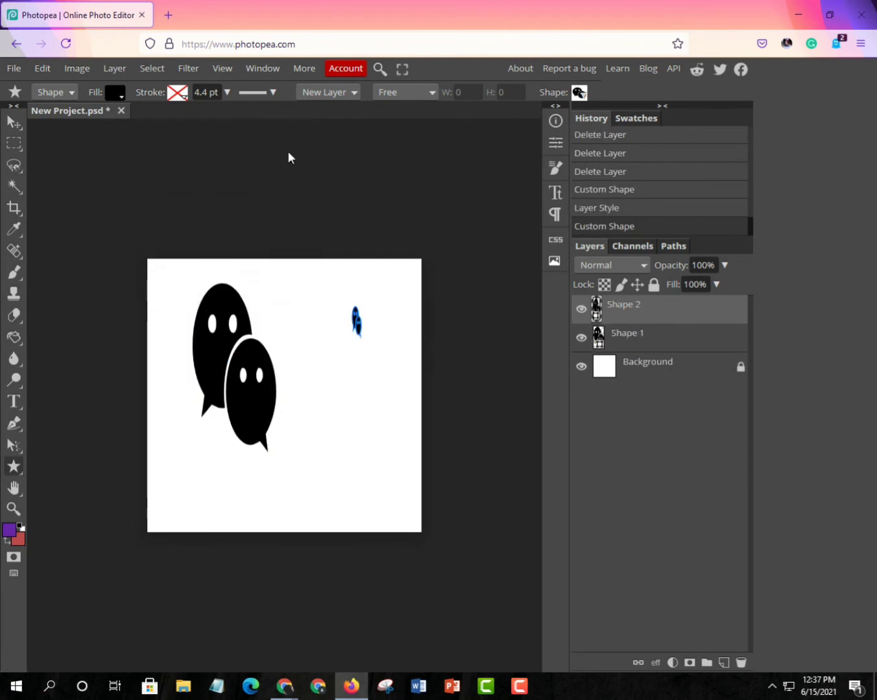
Undo the small speech bubble, the fill change and the large speech bubble.
{"action": "key", "text": "ctrl+z"}
{"action": "key", "text": "ctrl+z"}
{"action": "key", "text": "ctrl+z"}
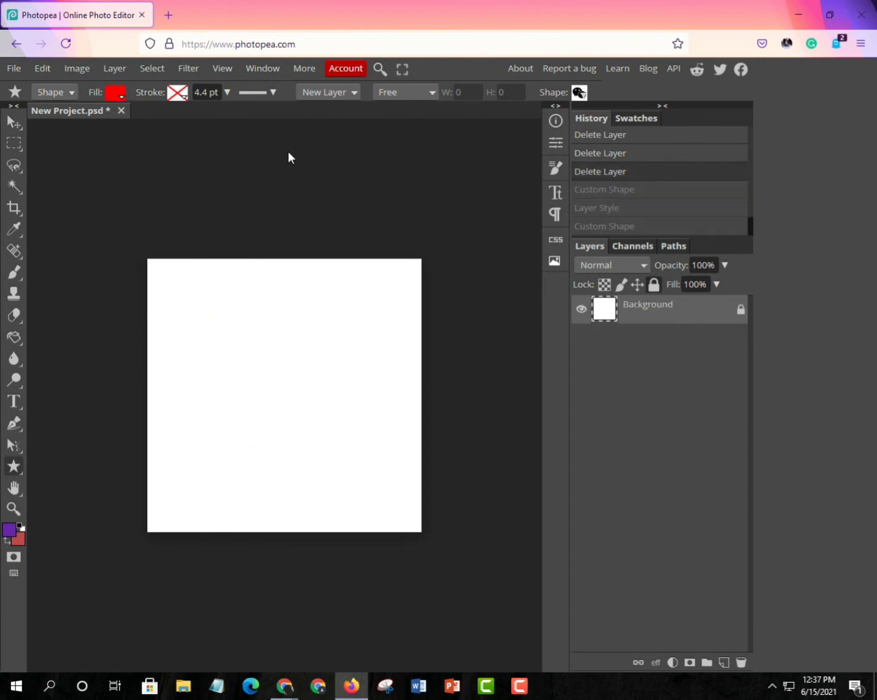